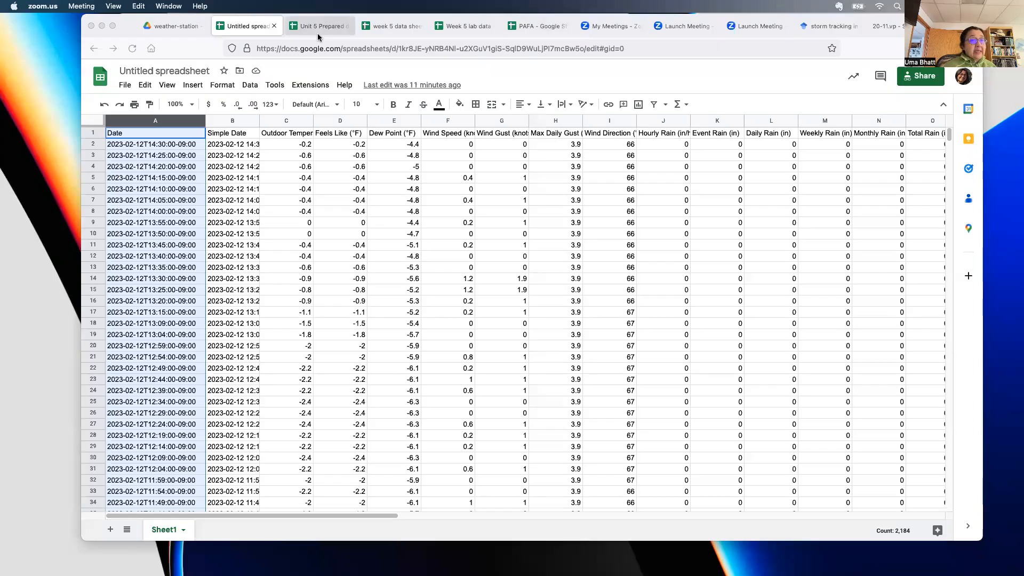
# - Bring the Firefox window with the weather spreadsheet forward and drag it further left
pyautogui.moveTo(121, 22); pyautogui.dragTo(116, 27)
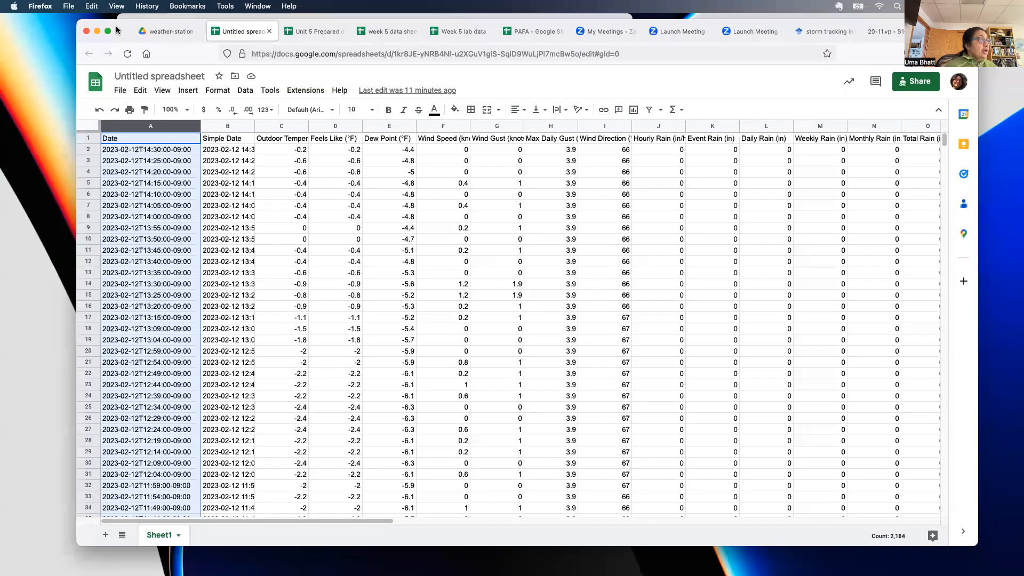
pyautogui.moveTo(222, 33); pyautogui.dragTo(163, 32)
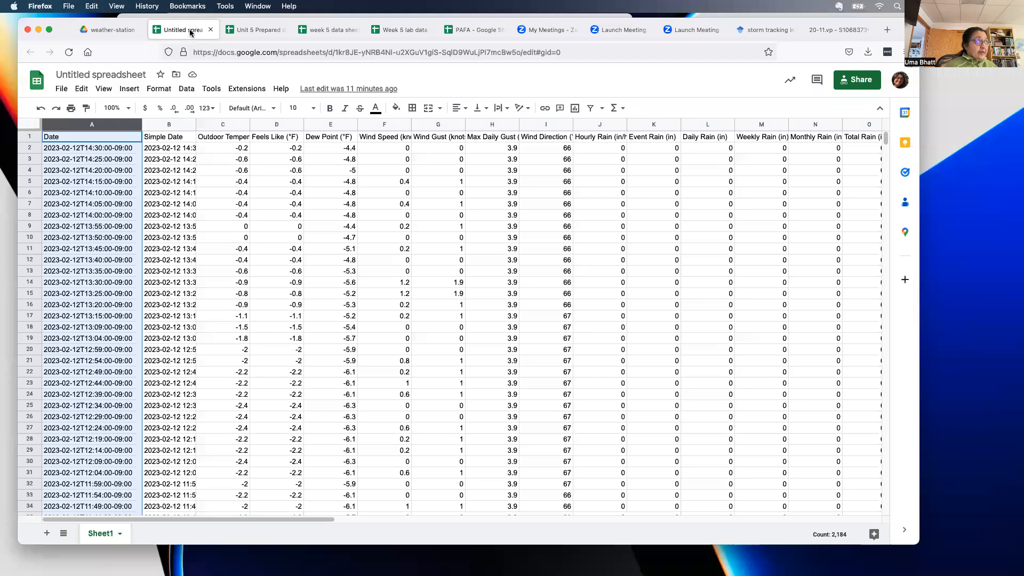
# - Retitle the untitled spreadsheet as 'Unit 5 google plotting'
pyautogui.click(100, 77)
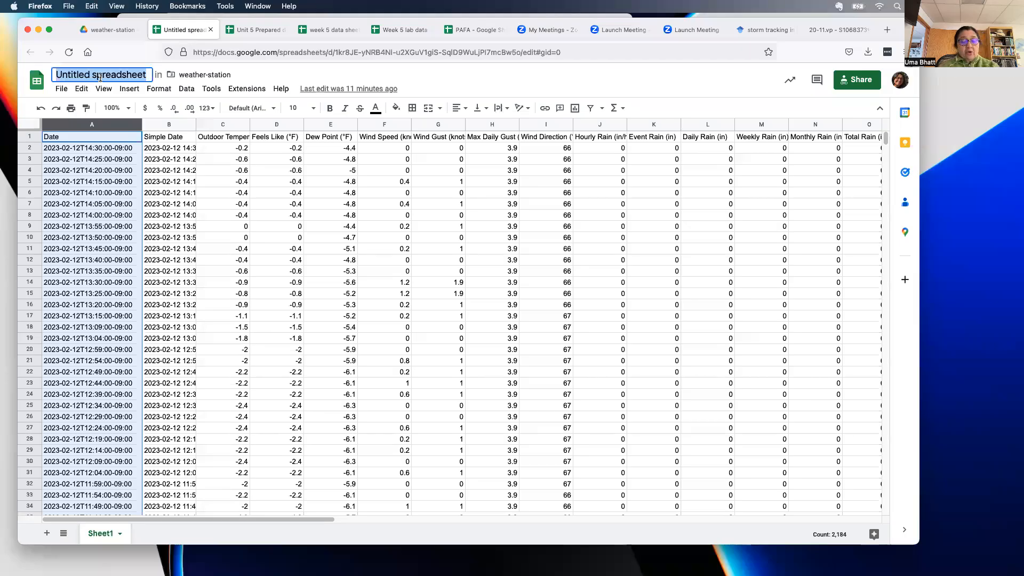
pyautogui.write('Unit 5 google plotting')
pyautogui.press('Return')
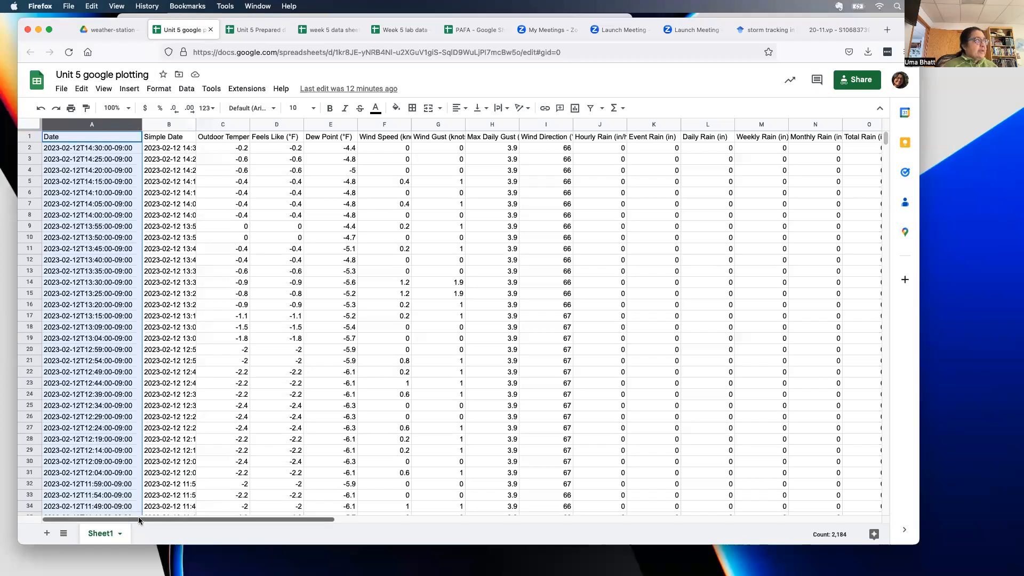
pyautogui.moveTo(174, 518); pyautogui.dragTo(484, 517)
pyautogui.hscroll(2, 713, 184)
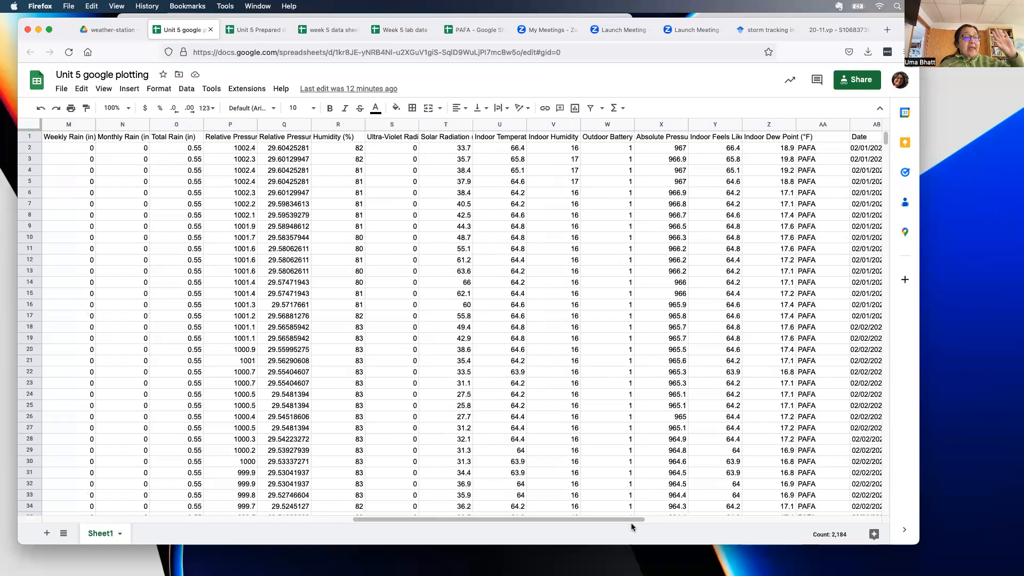
pyautogui.moveTo(629, 518); pyautogui.dragTo(344, 525)
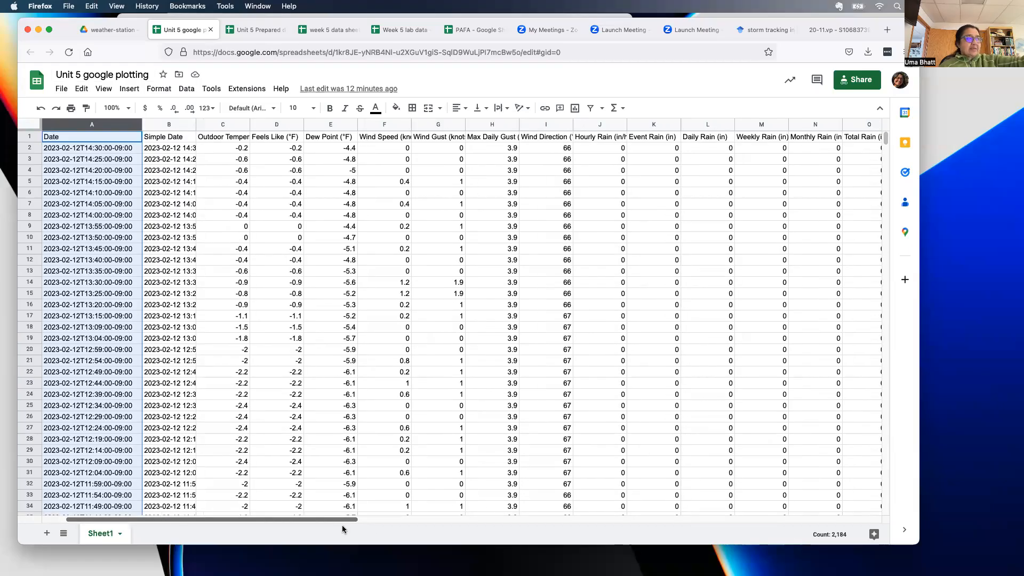
pyautogui.moveTo(342, 525); pyautogui.dragTo(747, 521)
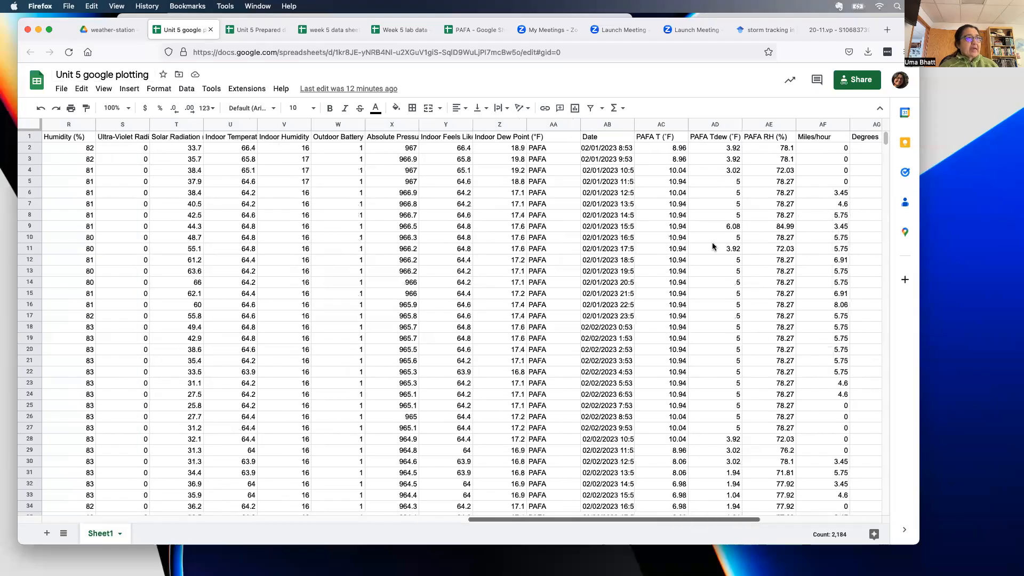
pyautogui.click(545, 123)
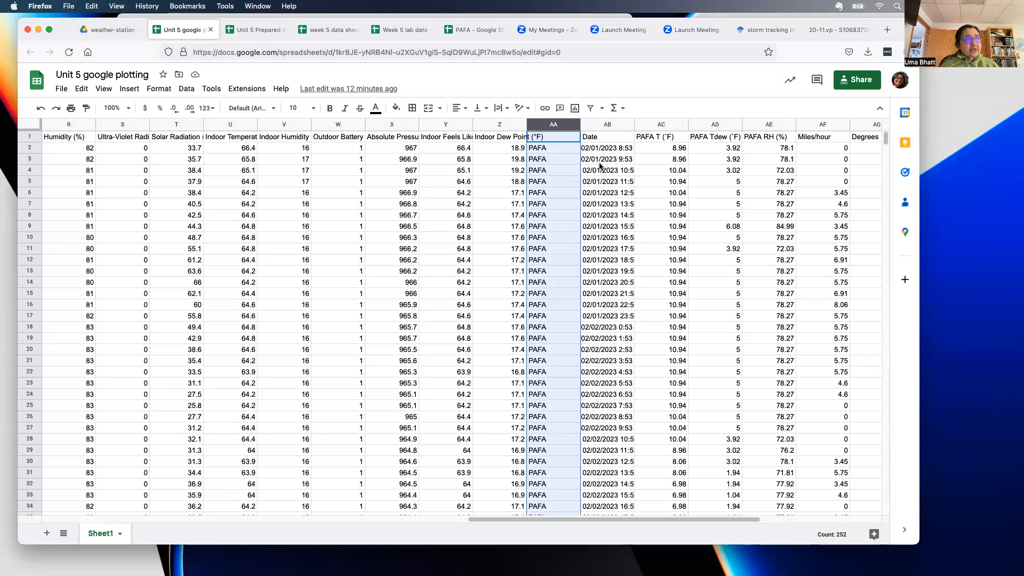
pyautogui.moveTo(609, 517); pyautogui.dragTo(91, 183)
pyautogui.click(70, 126)
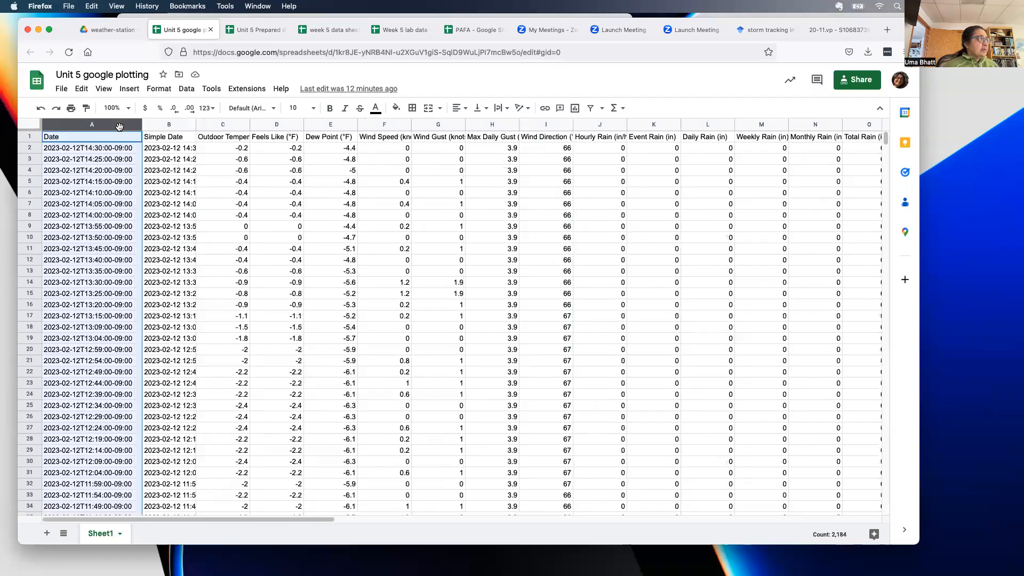
# - Delete the Date, Feels Like, Wind Gust and Max Daily Gust columns
pyautogui.click(137, 125)
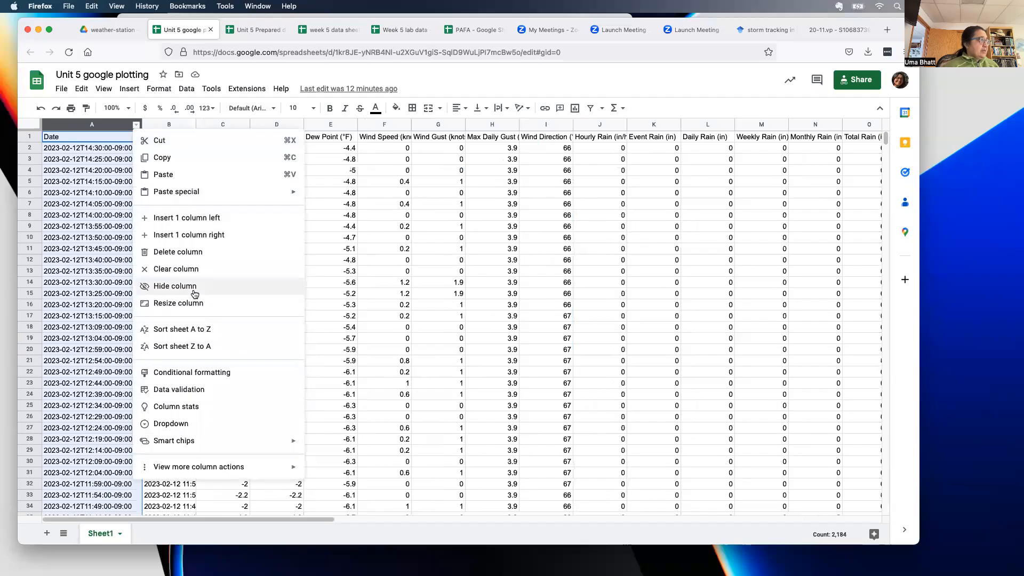
pyautogui.click(178, 252)
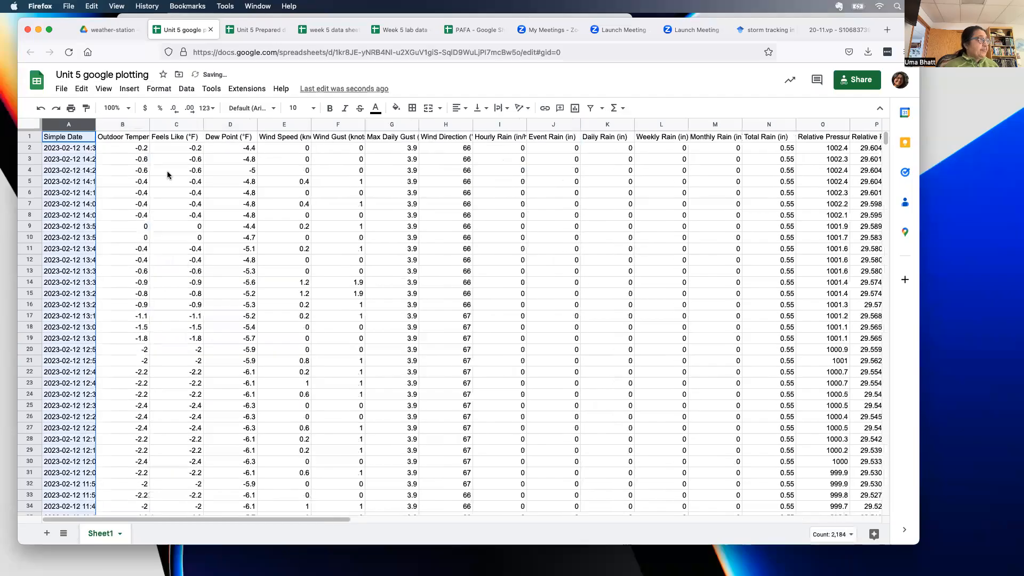
pyautogui.click(122, 126)
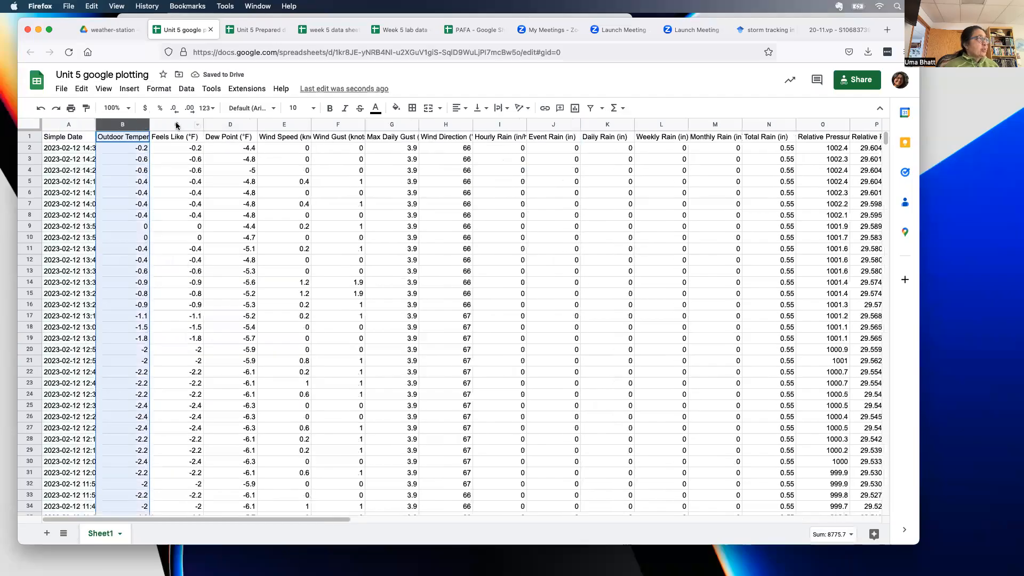
pyautogui.click(199, 126)
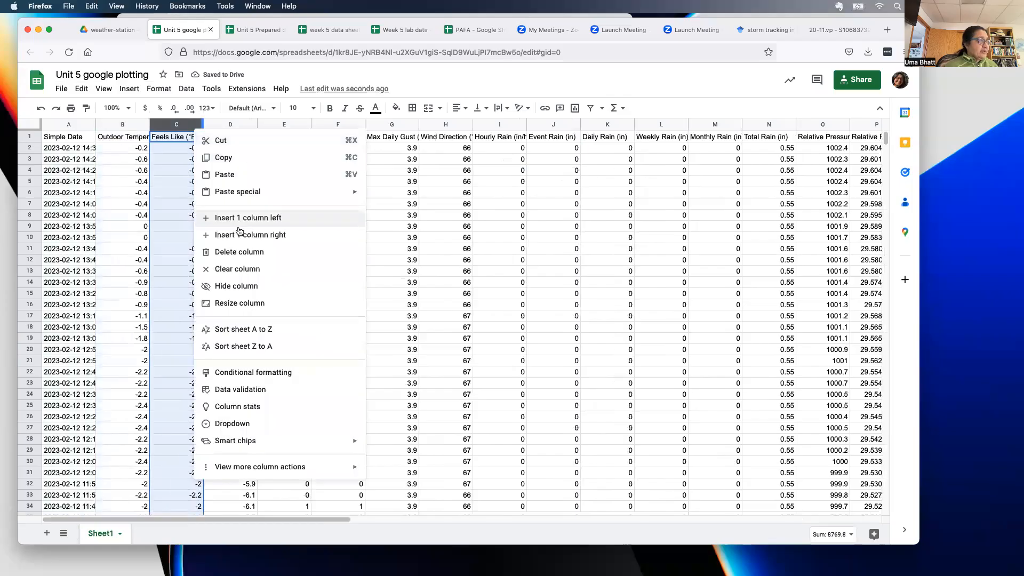
pyautogui.click(242, 251)
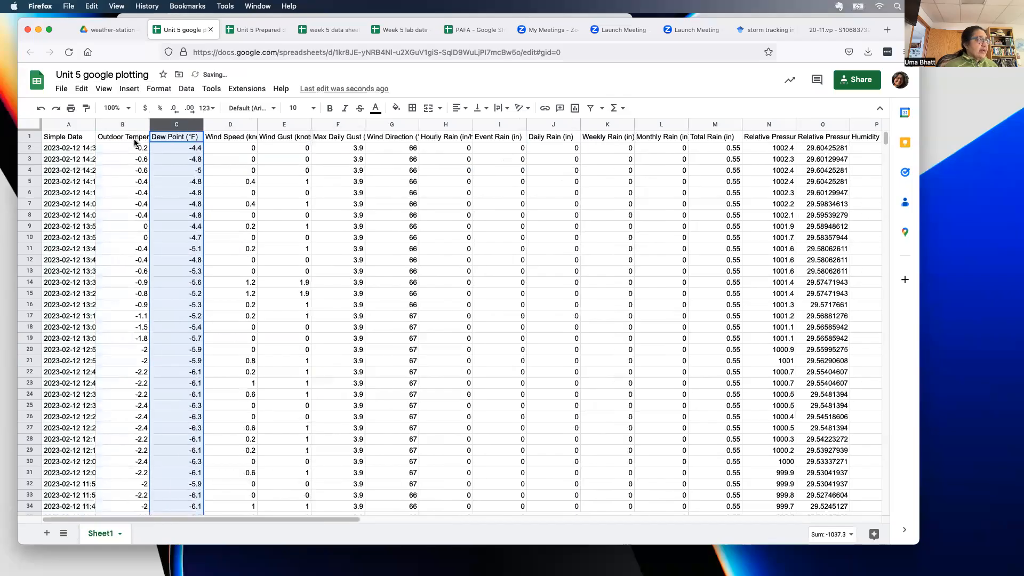
pyautogui.click(292, 124)
pyautogui.keyDown('shift'); pyautogui.click(336, 128); pyautogui.keyUp('shift')
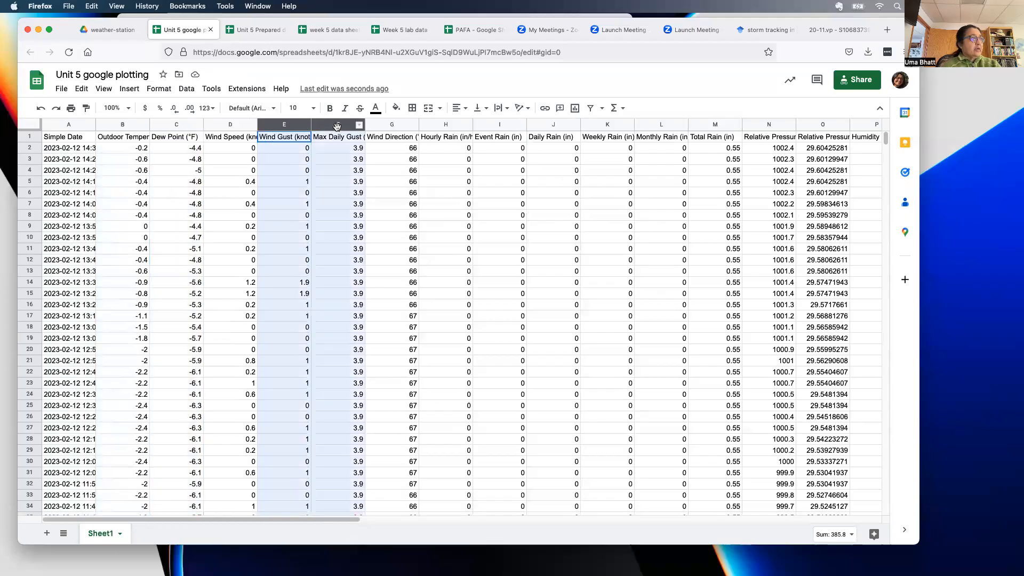
pyautogui.click(359, 125)
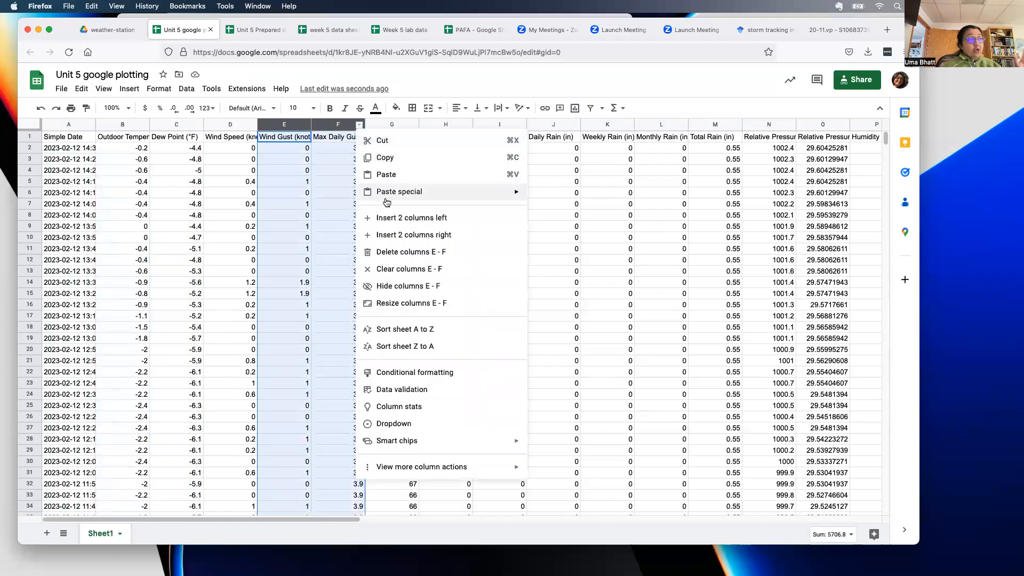
pyautogui.click(399, 251)
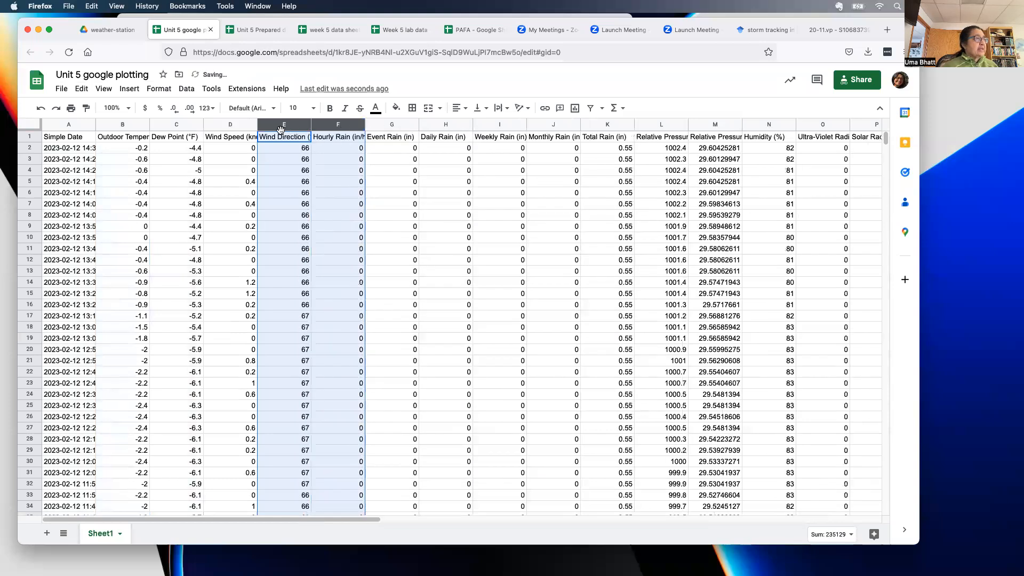
pyautogui.click(388, 156)
# - Delete the six rain columns, Hourly Rain through Total Rain
pyautogui.click(327, 124)
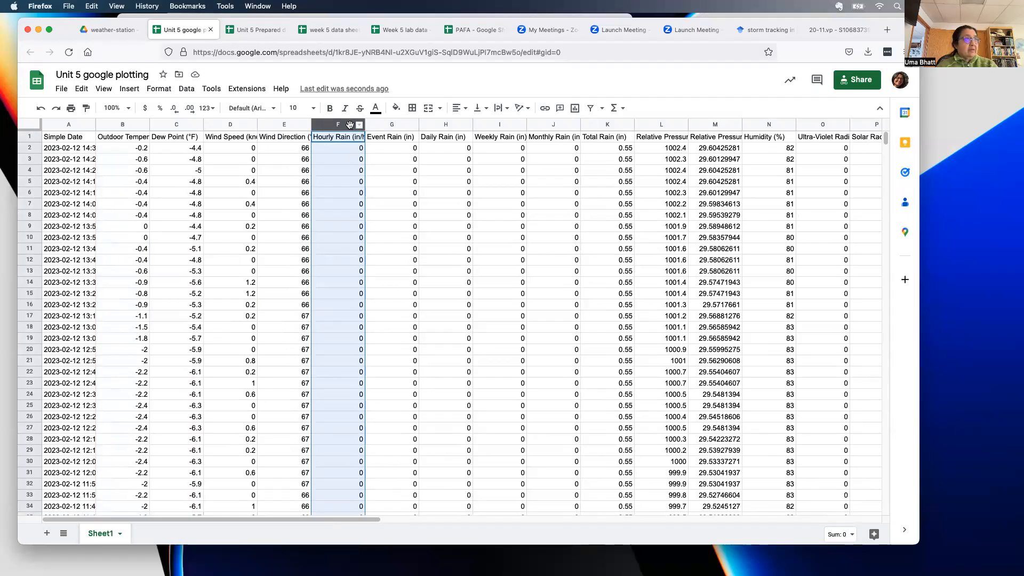
pyautogui.keyDown('shift'); pyautogui.click(594, 123); pyautogui.keyUp('shift')
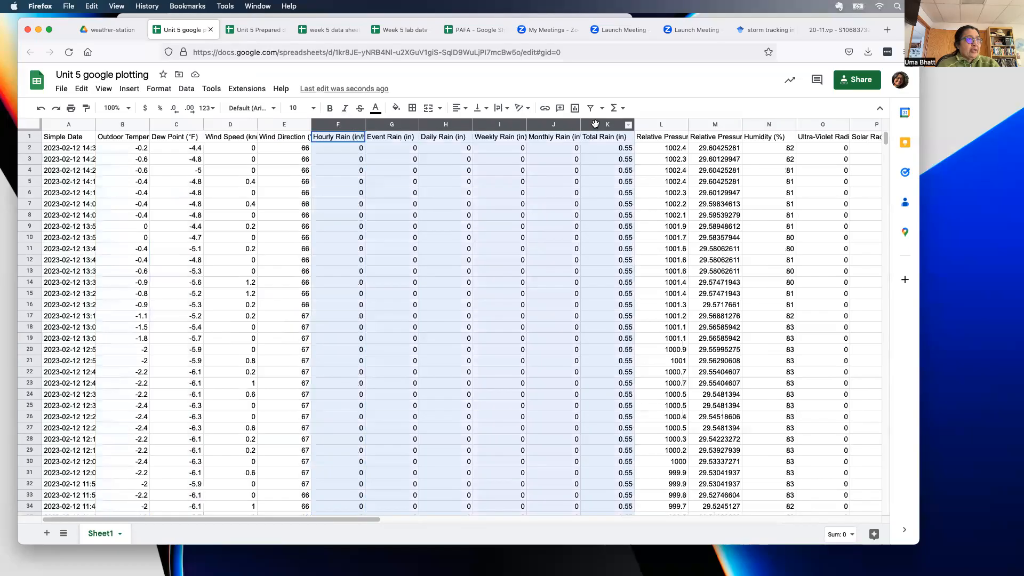
pyautogui.click(628, 125)
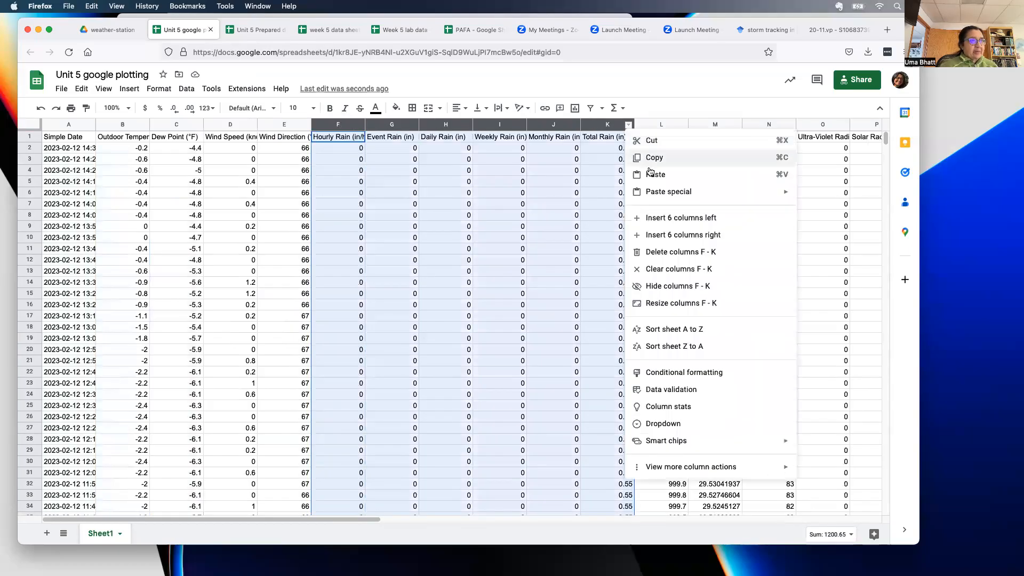
pyautogui.click(670, 252)
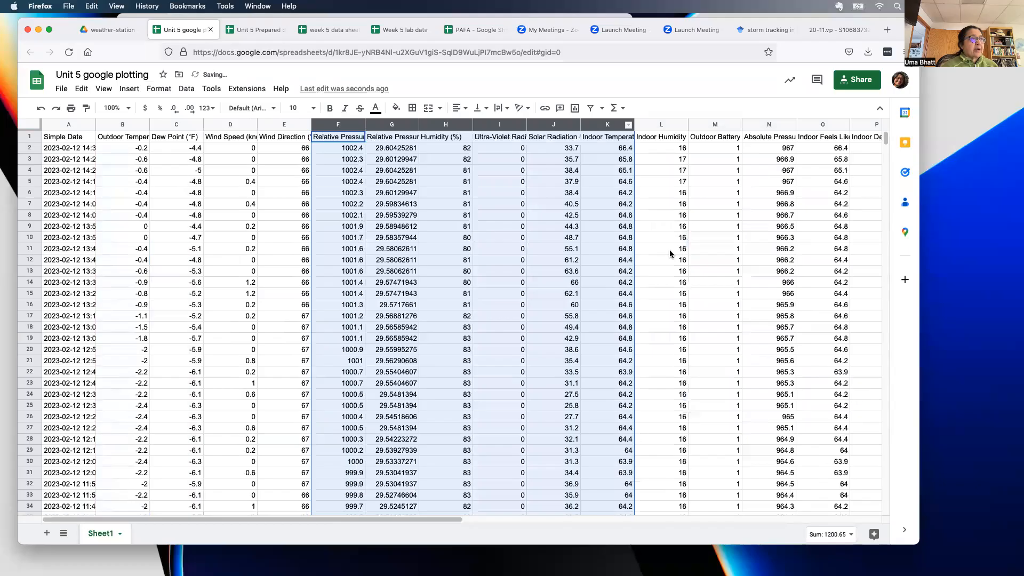
pyautogui.click(329, 126)
pyautogui.click(332, 169)
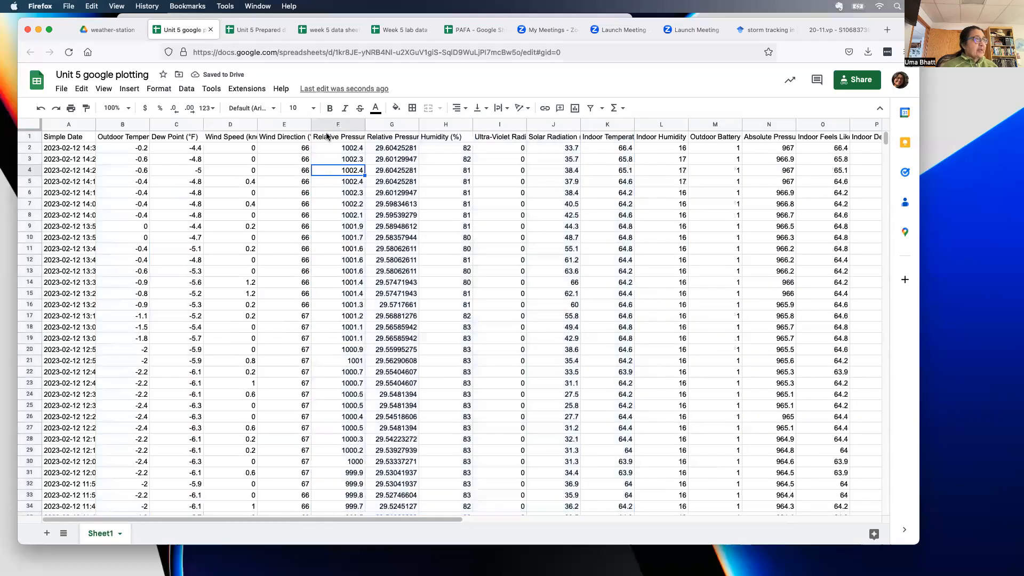
# - Widen the Relative Pressure (hPa) column in column F
pyautogui.click(388, 125)
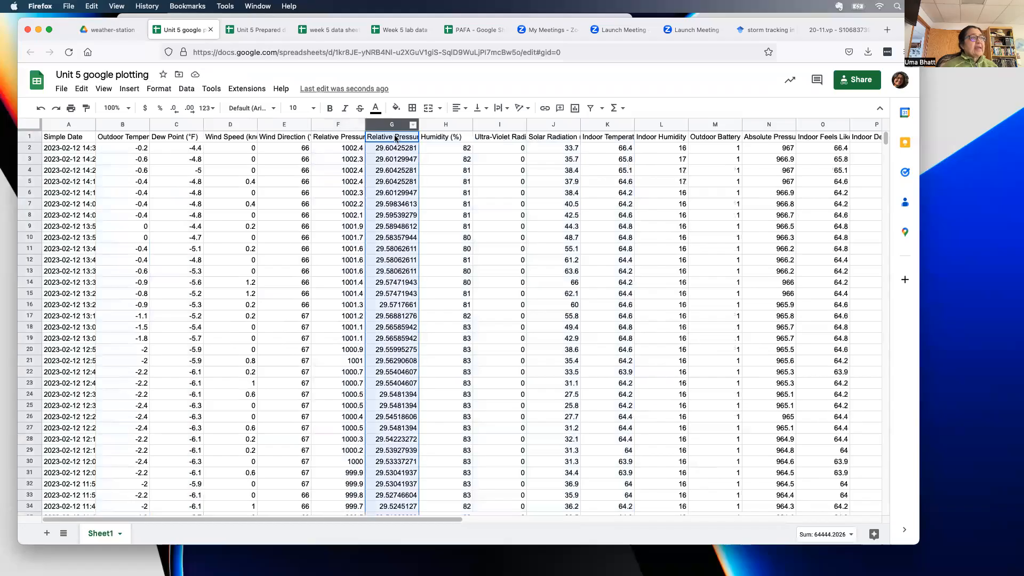
pyautogui.moveTo(365, 123); pyautogui.dragTo(379, 124)
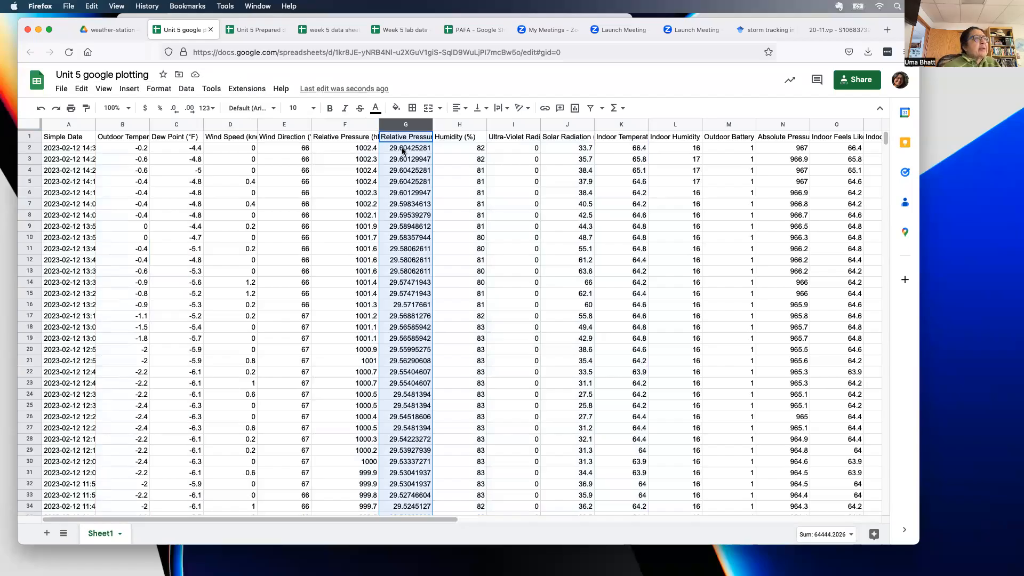
pyautogui.click(340, 124)
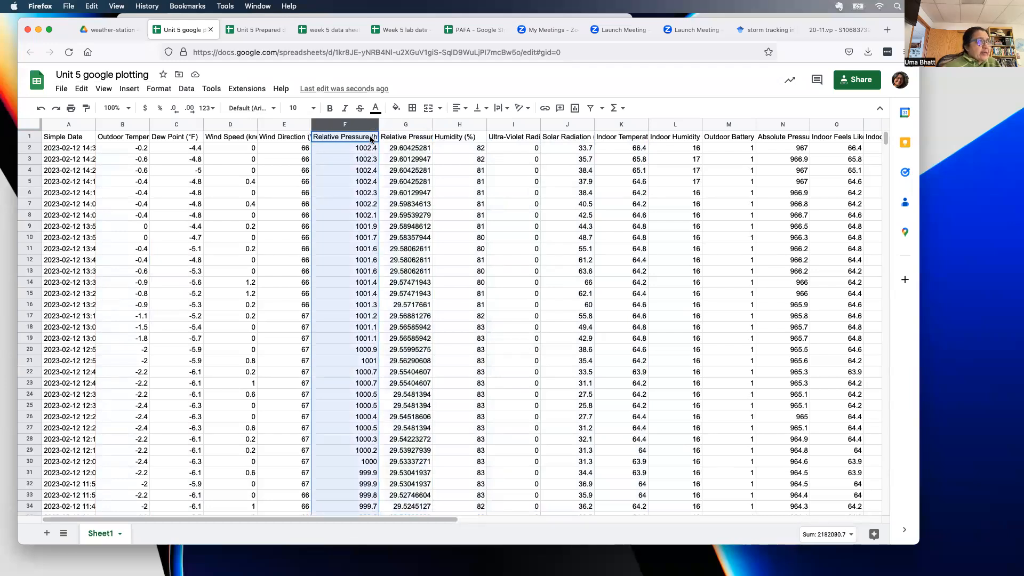
pyautogui.click(30, 137)
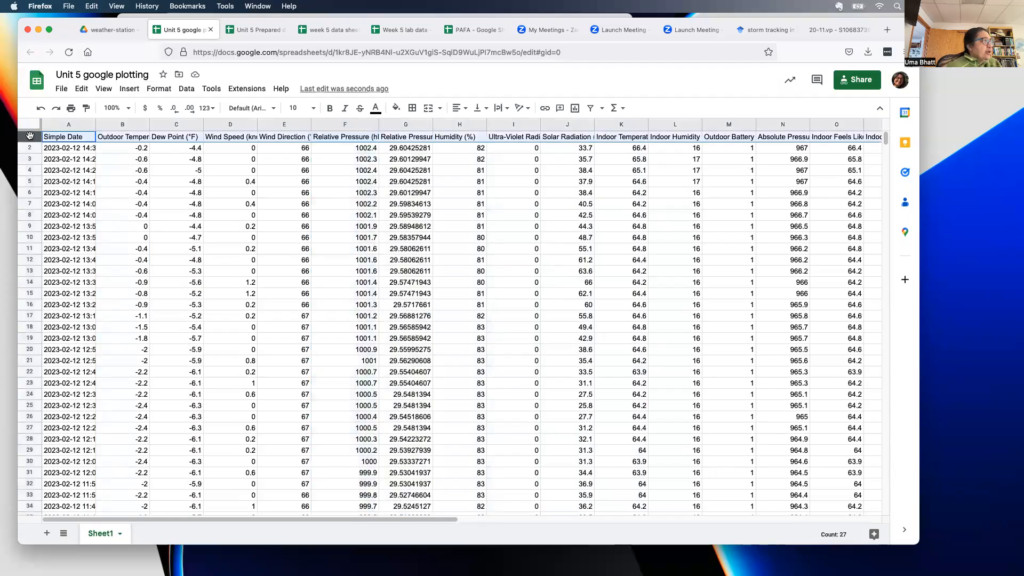
# - Apply Wrap text wrapping to header row 1 so full column names show
pyautogui.click(159, 88)
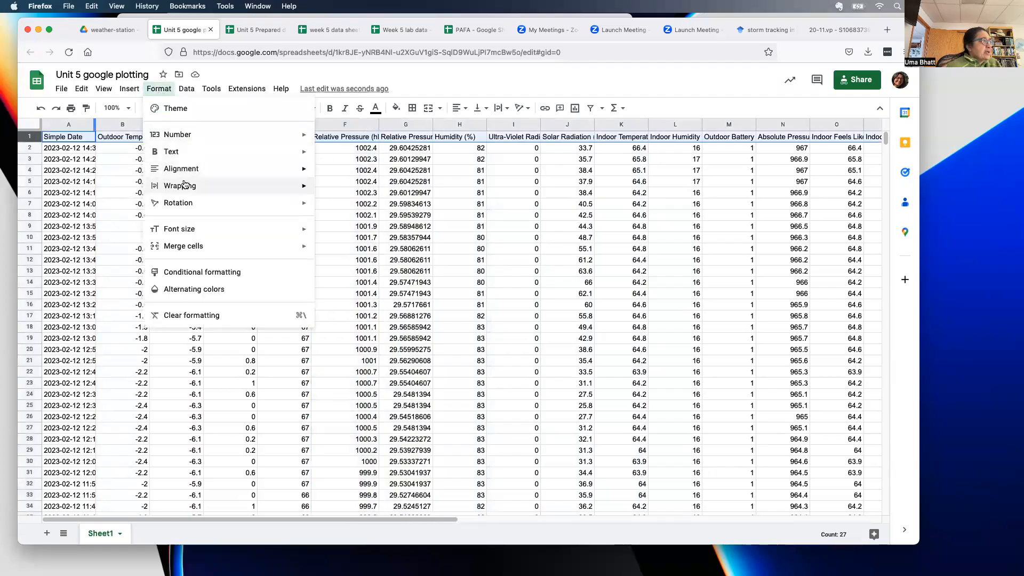
pyautogui.moveTo(184, 185)
pyautogui.click(347, 206)
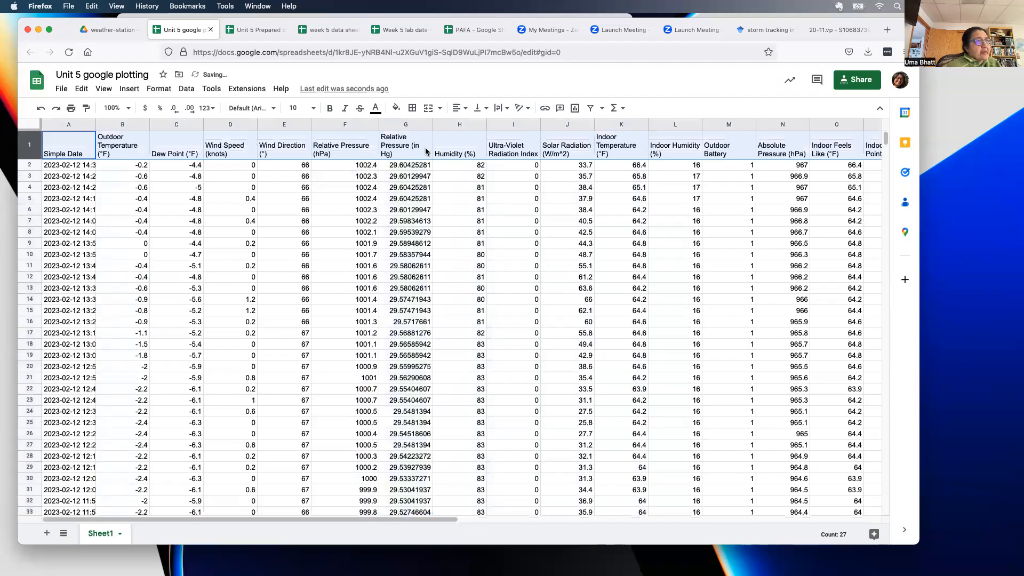
# - Freeze 1 row so the header stays visible while scrolling
pyautogui.click(104, 89)
pyautogui.moveTo(121, 127)
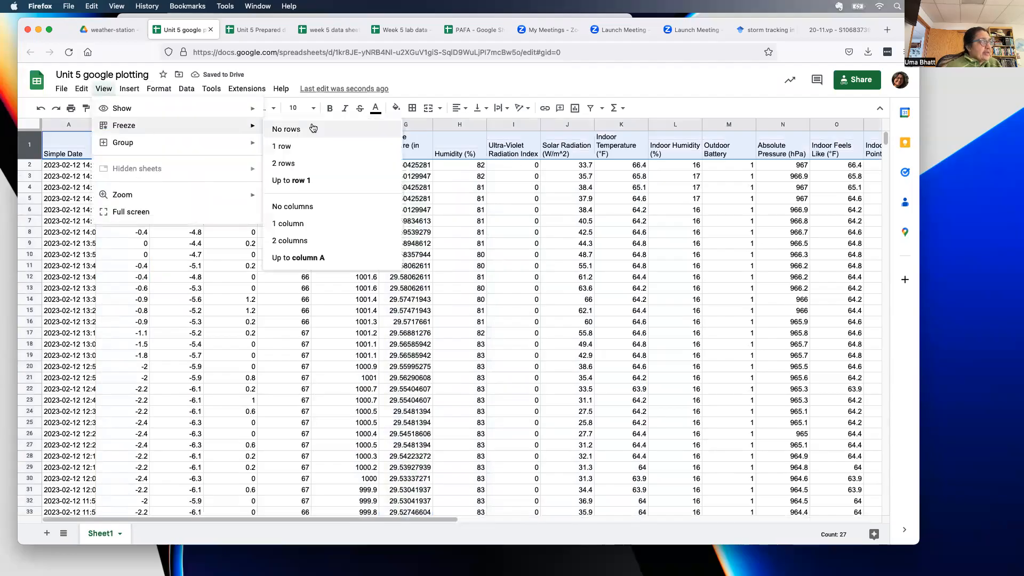
pyautogui.click(296, 146)
pyautogui.scroll(-7, 176, 245)
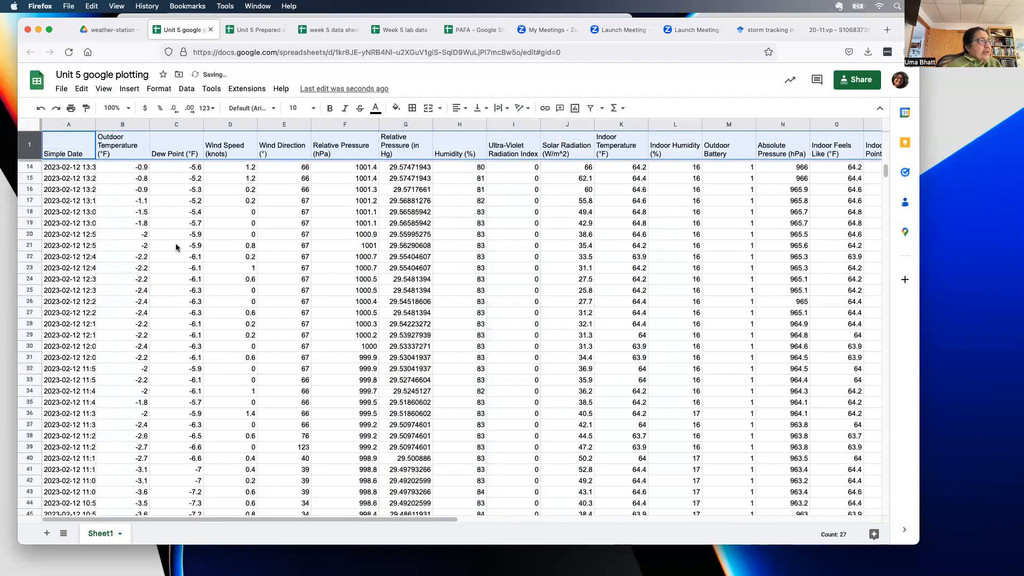
pyautogui.scroll(5, 176, 245)
pyautogui.scroll(3, 176, 245)
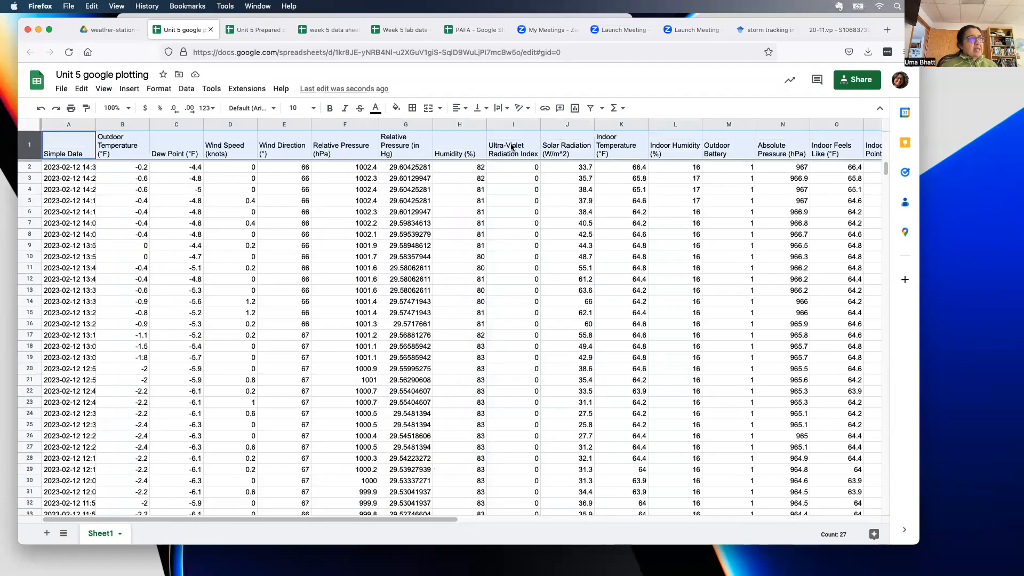
# - Delete the Ultra-Violet Radiation Index column
pyautogui.click(530, 124)
pyautogui.click(535, 127)
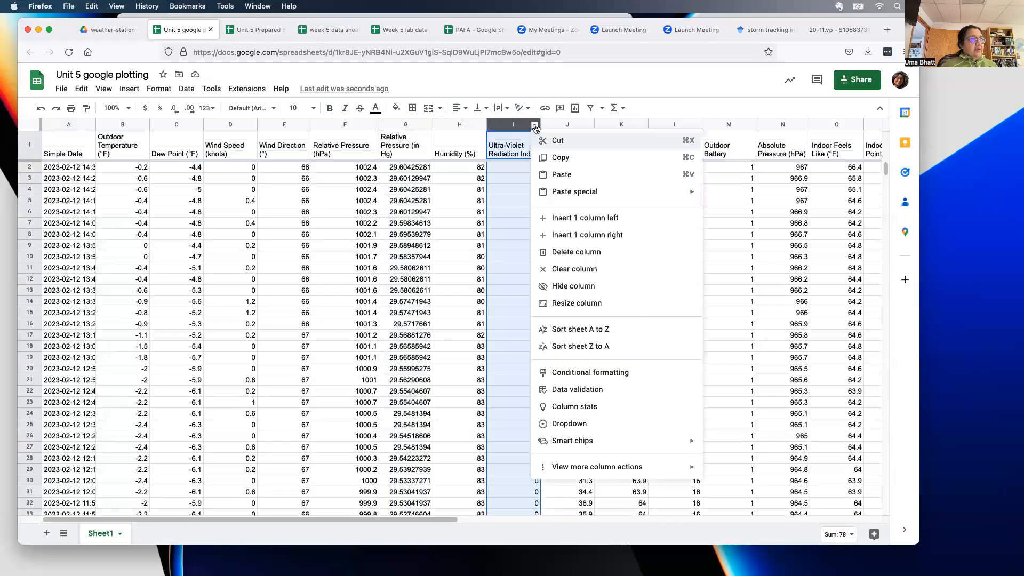
pyautogui.click(565, 252)
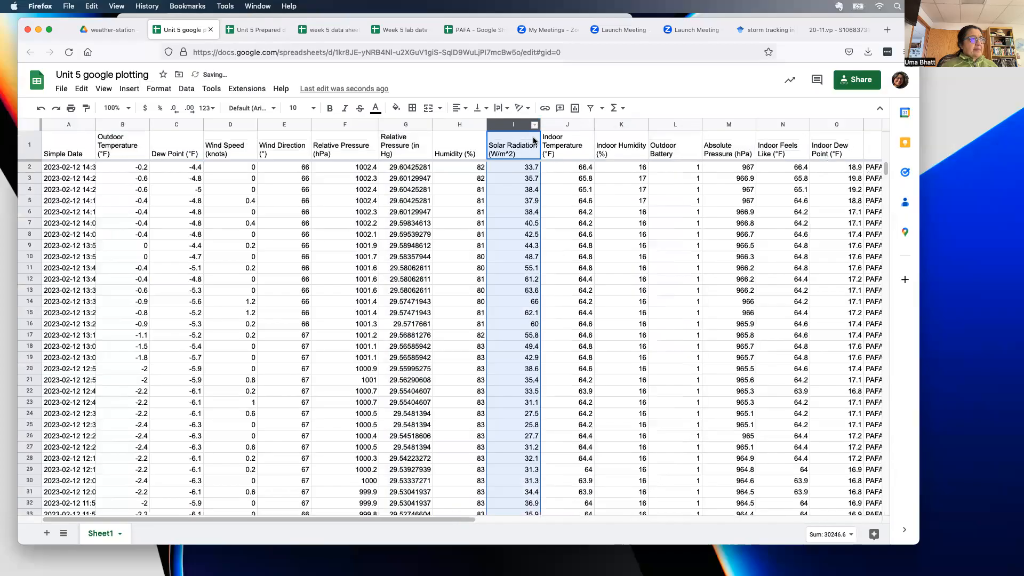
# - Delete the six indoor columns, Indoor Temperature through Indoor Dew Point
pyautogui.click(567, 126)
pyautogui.moveTo(439, 518); pyautogui.dragTo(529, 524)
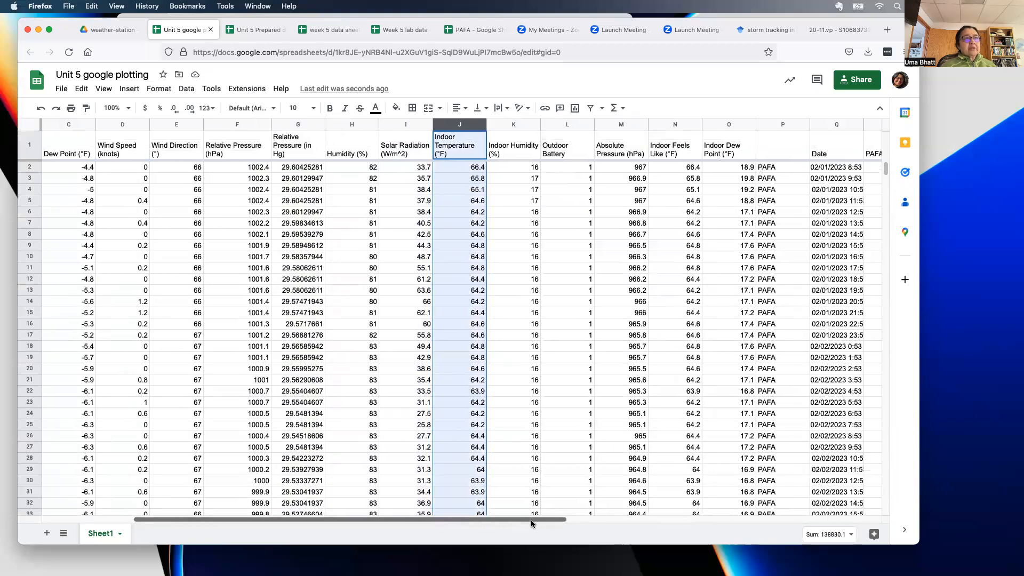
pyautogui.keyDown('shift'); pyautogui.click(715, 124); pyautogui.keyUp('shift')
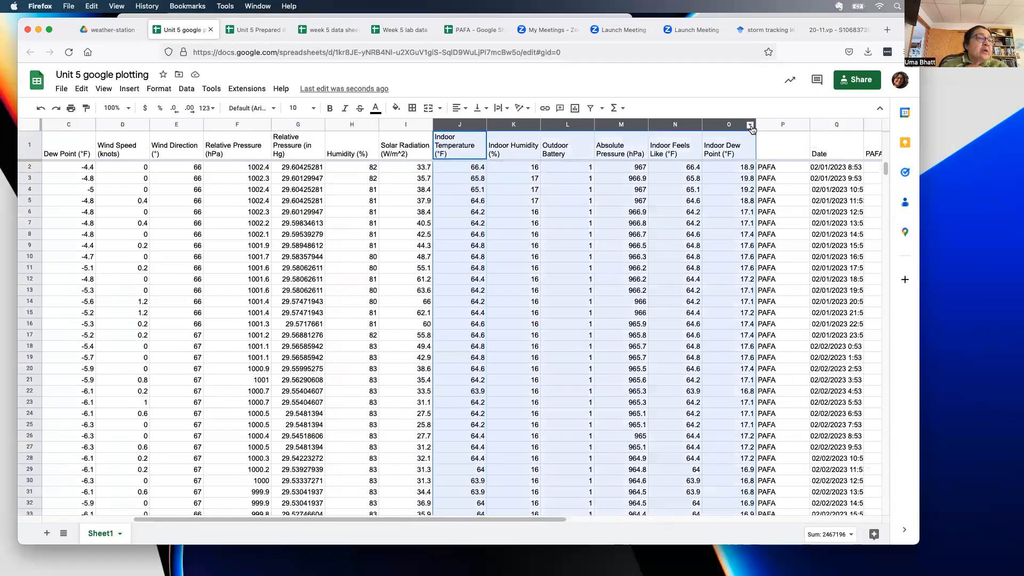
pyautogui.click(751, 126)
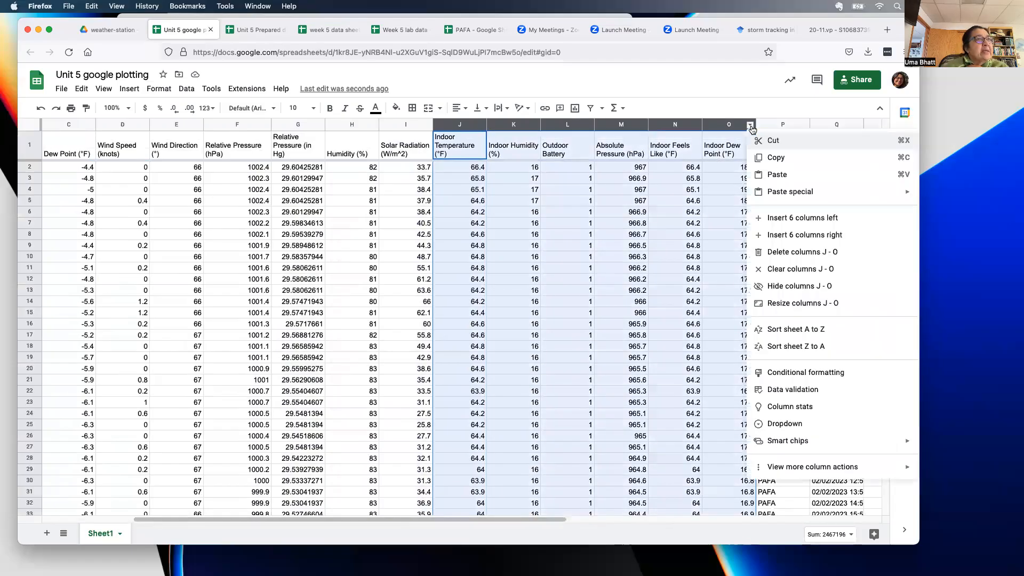
pyautogui.click(790, 255)
# - Undo the accidental column narrowing and select the PAFA label column
pyautogui.moveTo(486, 122); pyautogui.dragTo(460, 122)
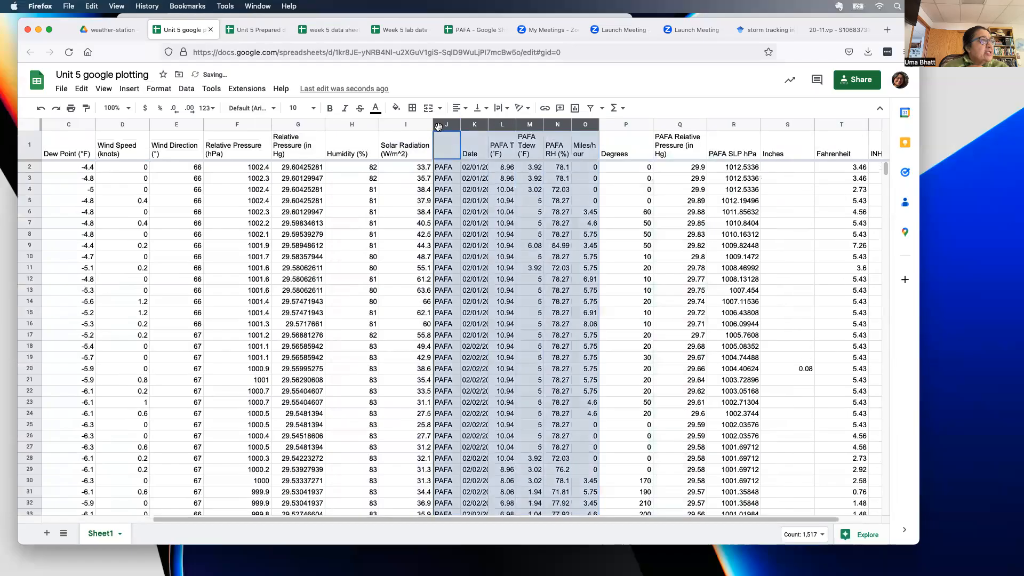
pyautogui.rightClick(438, 126)
pyautogui.click(678, 202)
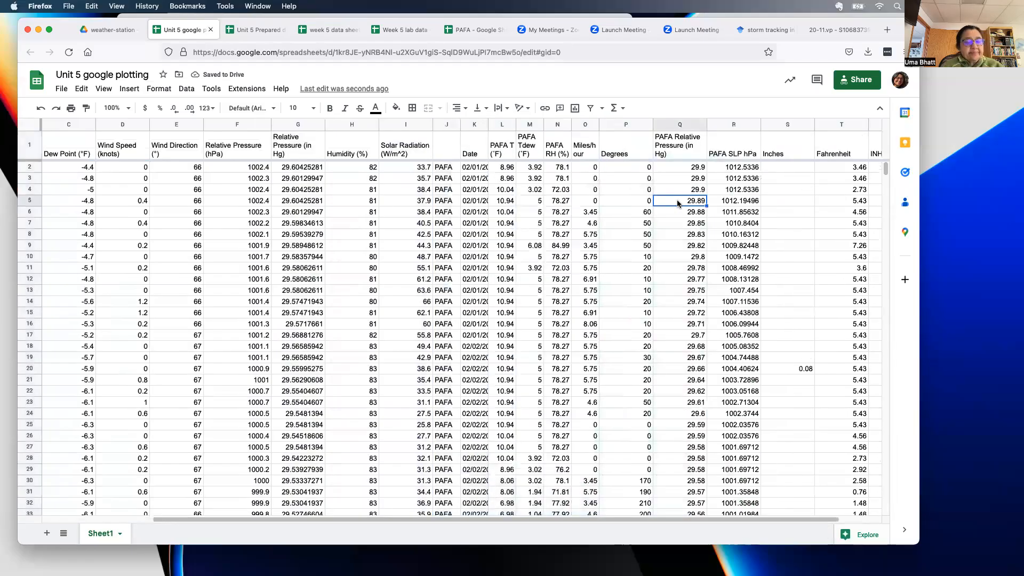
pyautogui.hotkey('ctrl', 'z')
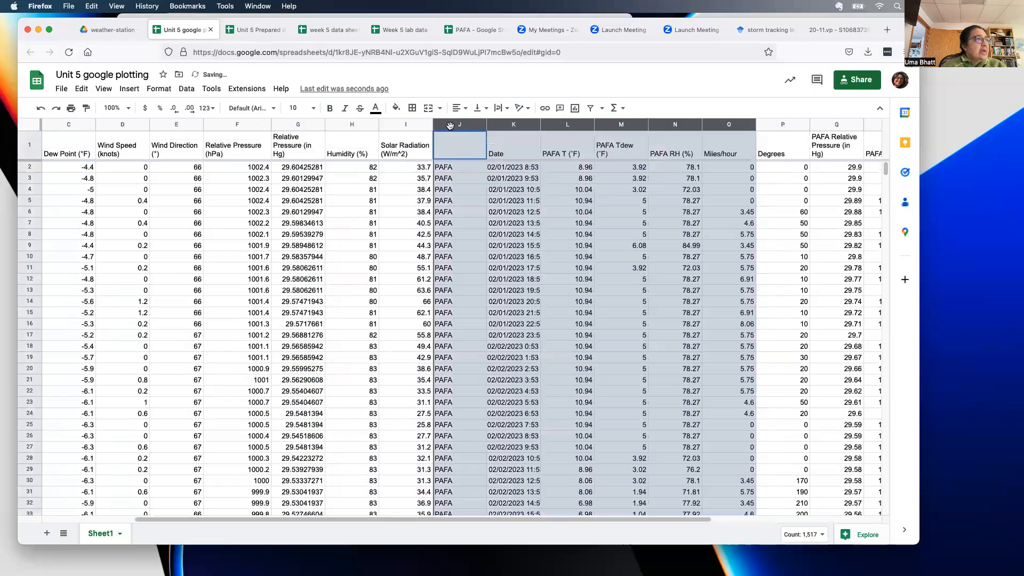
pyautogui.click(612, 181)
pyautogui.click(457, 127)
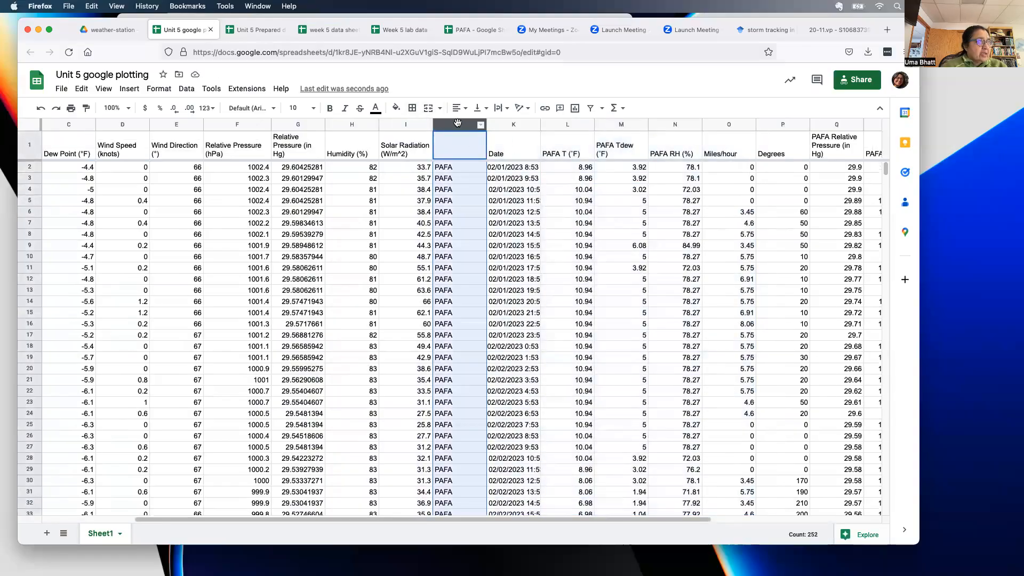
# - Fill the PAFA label column J blue and narrow it
pyautogui.click(397, 110)
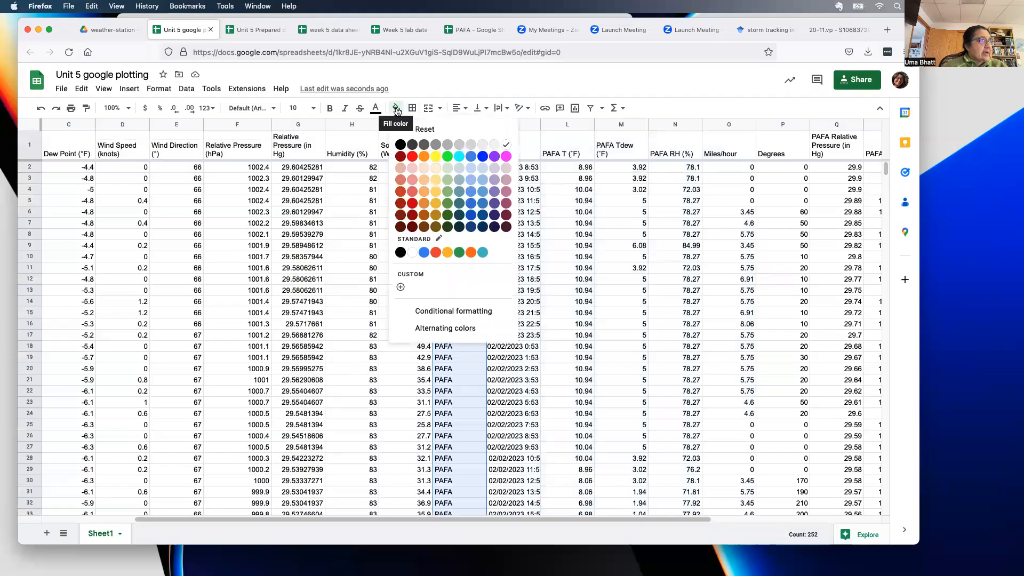
pyautogui.click(471, 156)
pyautogui.moveTo(464, 122); pyautogui.dragTo(459, 122)
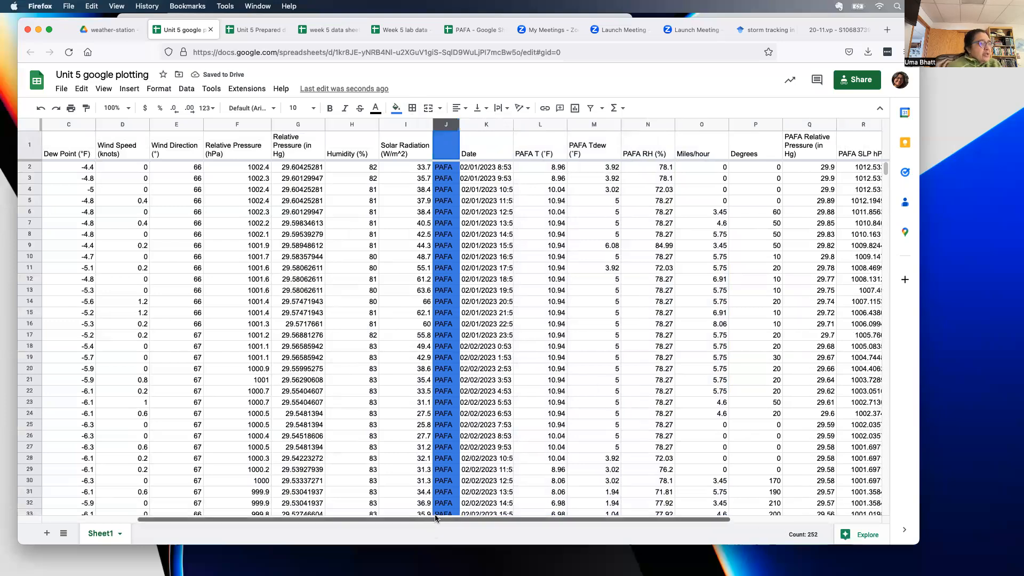
pyautogui.moveTo(436, 517); pyautogui.dragTo(280, 532)
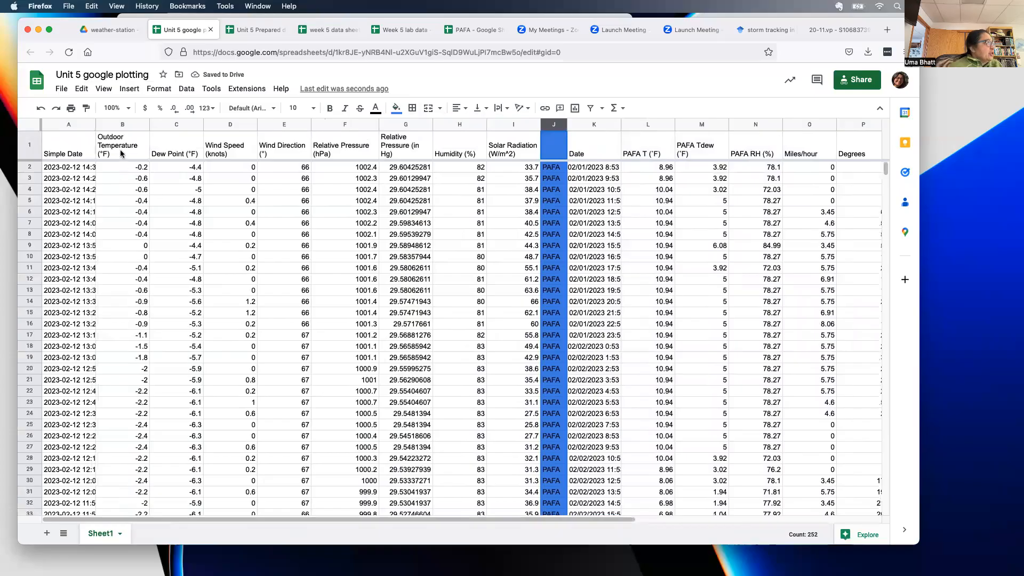
# - Widen the Simple Date column and format it as Date time
pyautogui.moveTo(96, 124); pyautogui.dragTo(115, 125)
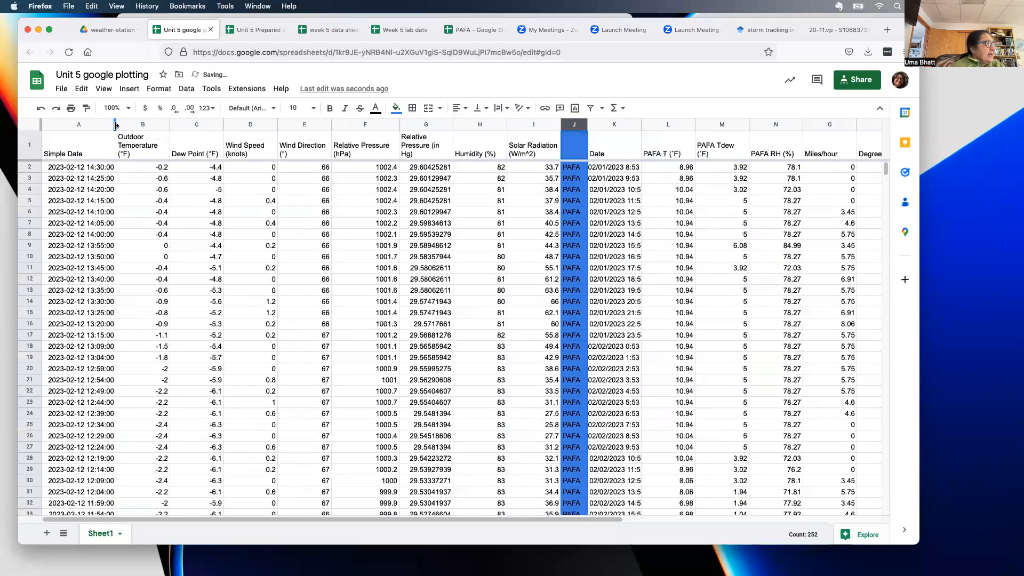
pyautogui.click(88, 126)
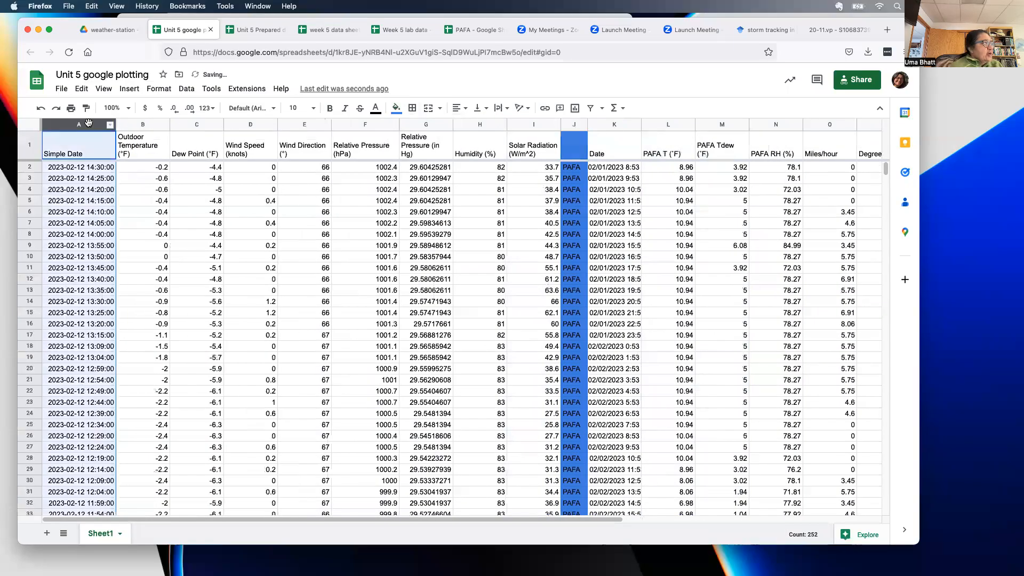
pyautogui.click(169, 91)
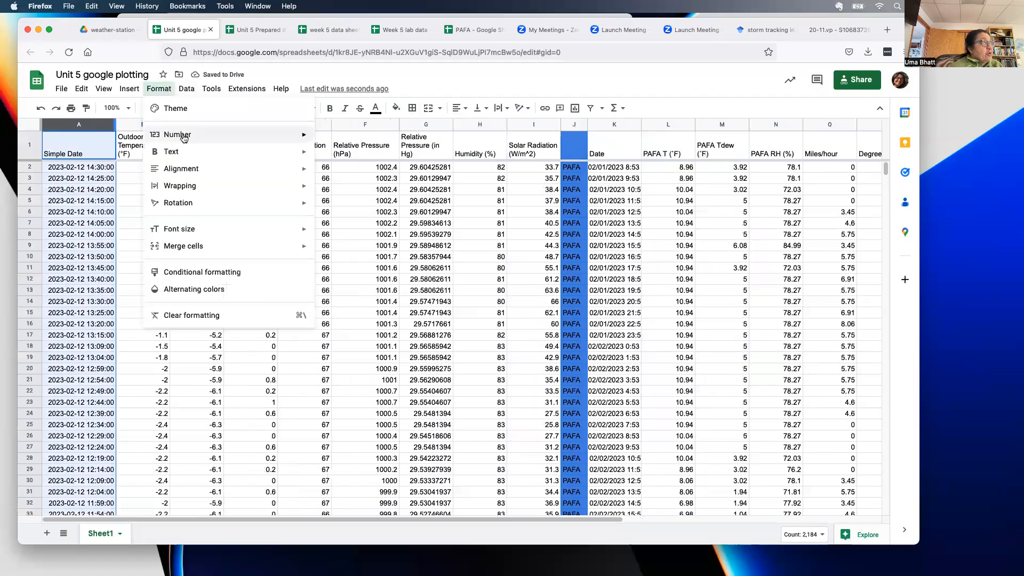
pyautogui.moveTo(167, 138)
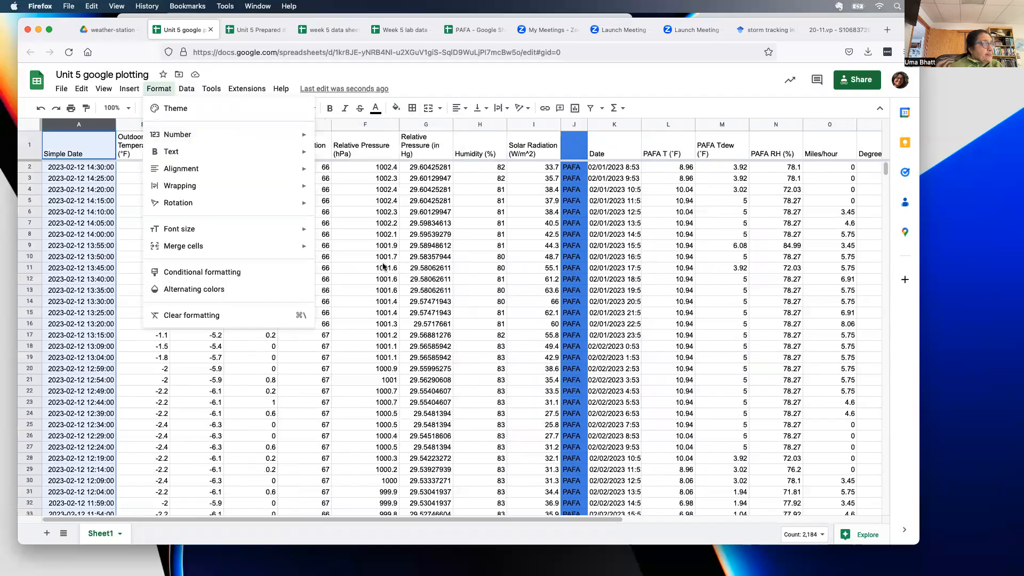
pyautogui.moveTo(297, 136)
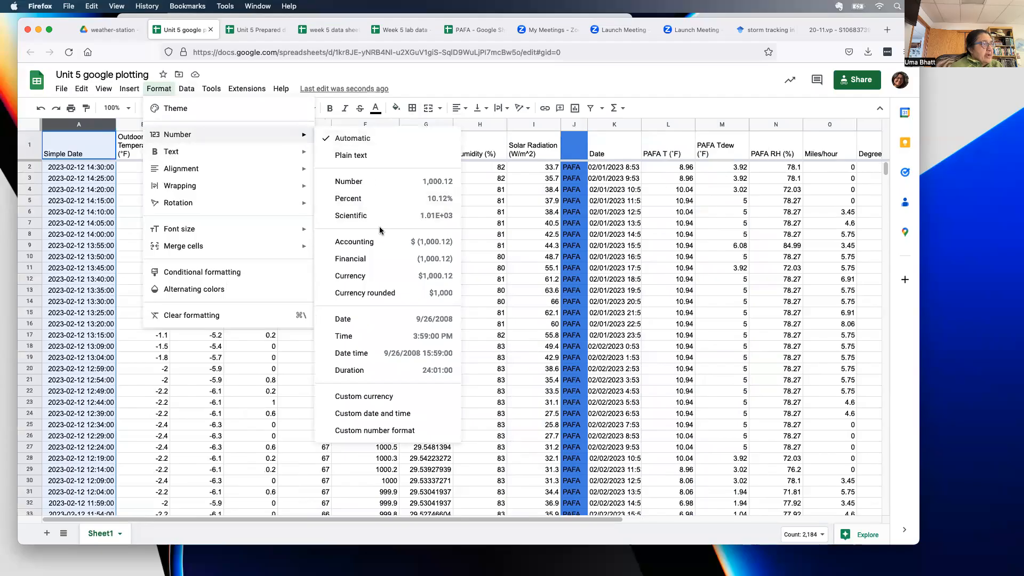
pyautogui.click(408, 357)
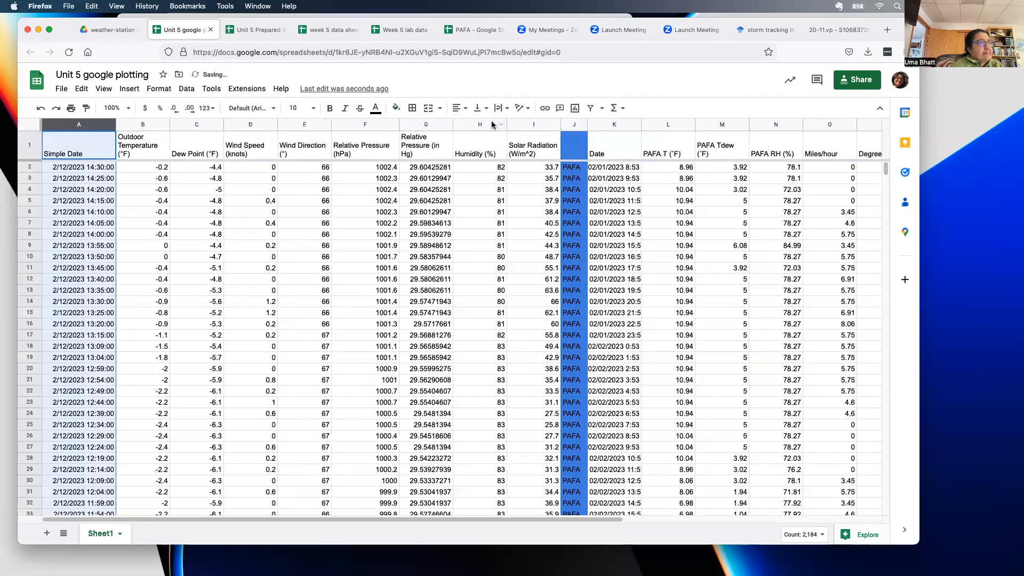
# - Widen the PAFA Date column K and format it as Date time
pyautogui.click(616, 124)
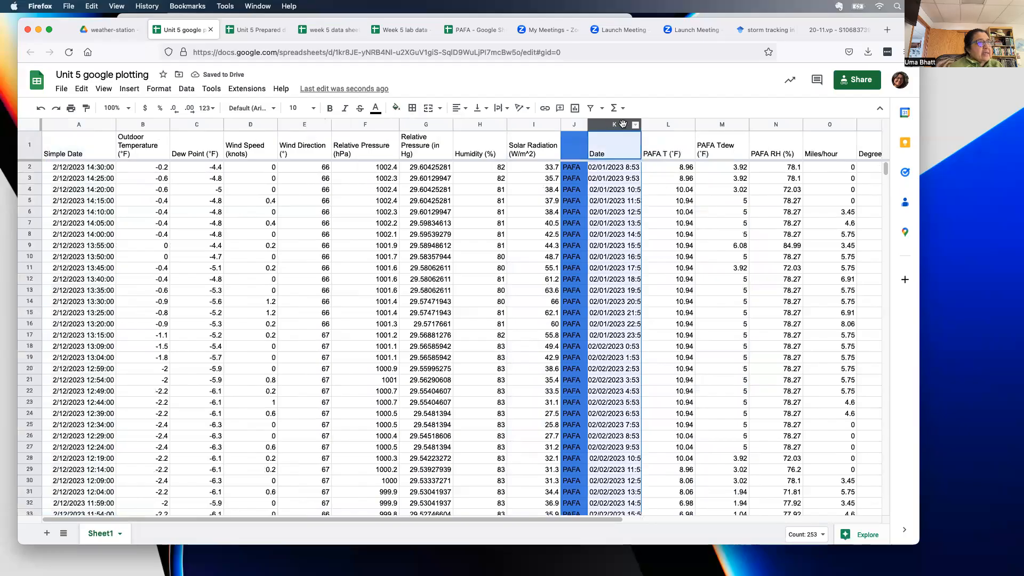
pyautogui.moveTo(640, 124); pyautogui.dragTo(664, 124)
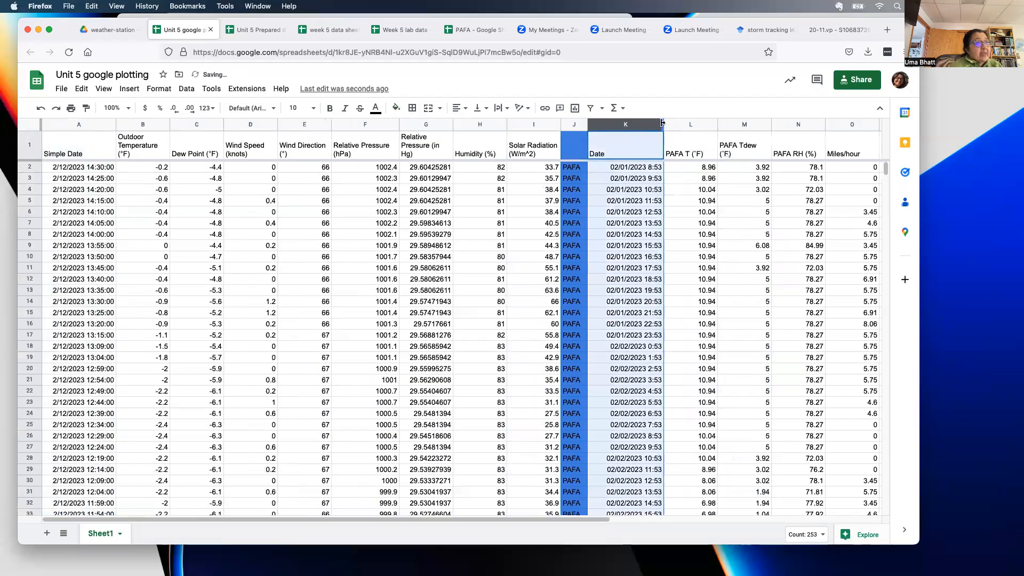
pyautogui.click(159, 89)
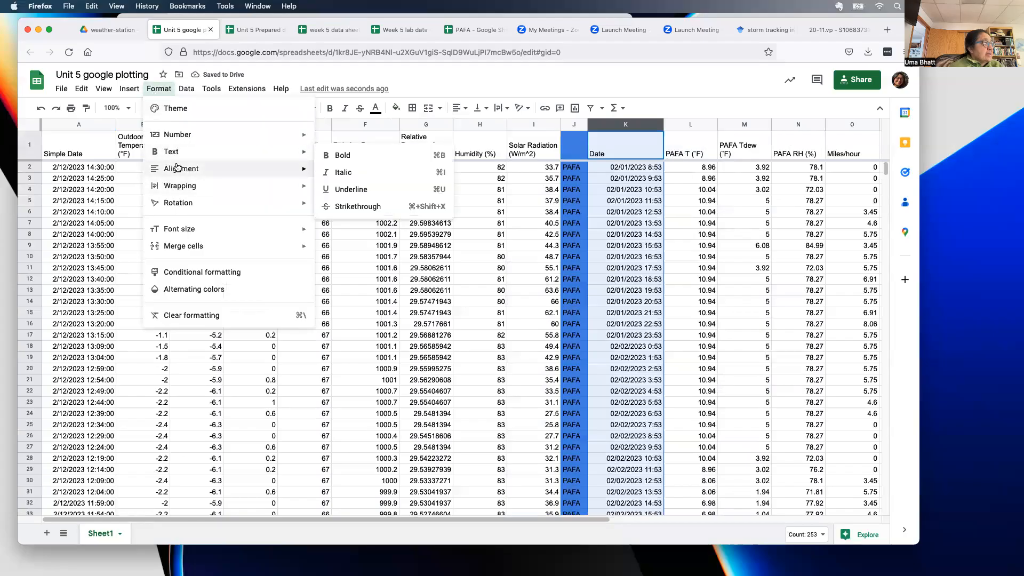
pyautogui.moveTo(177, 169)
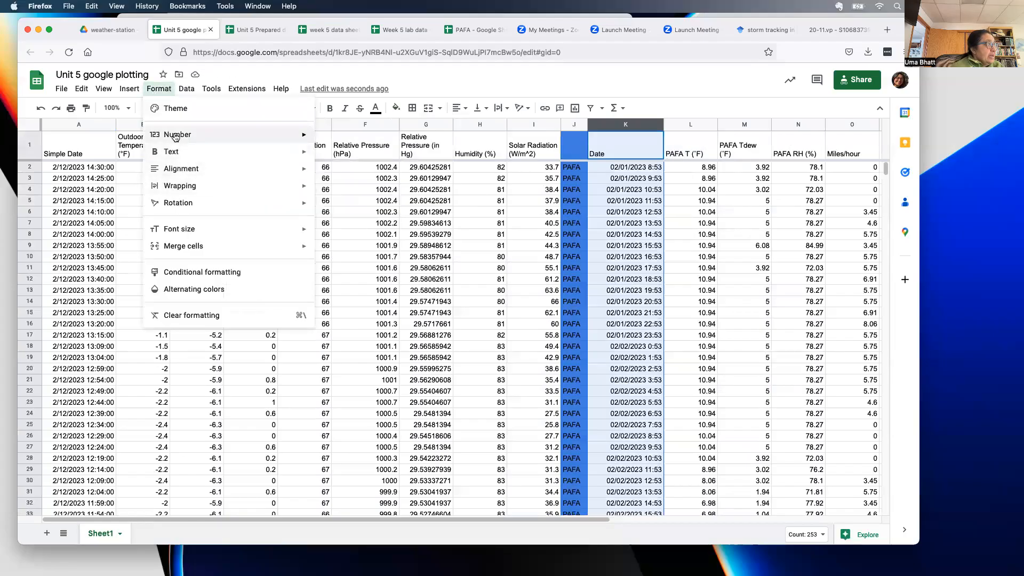
pyautogui.moveTo(176, 137)
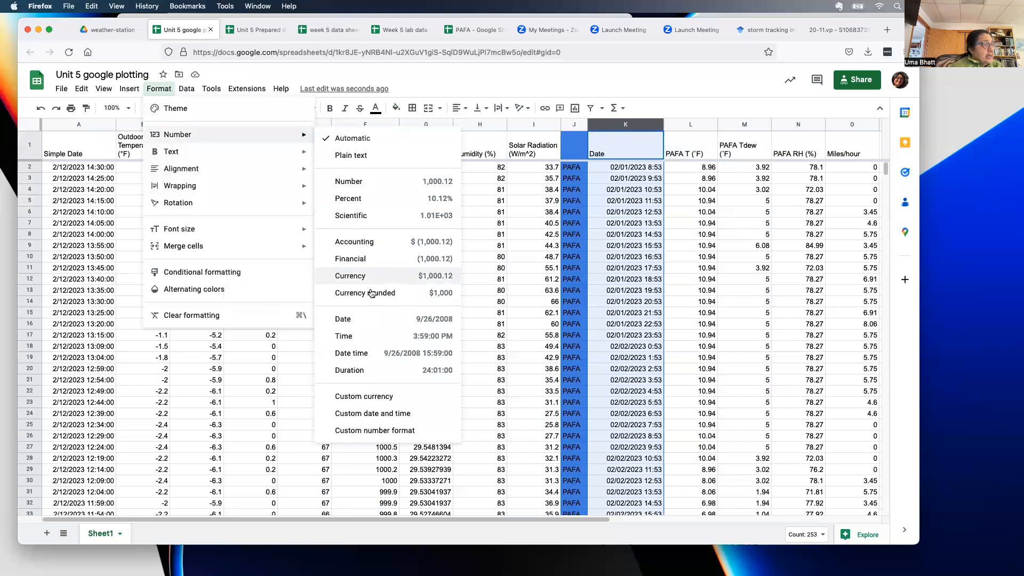
pyautogui.click(367, 355)
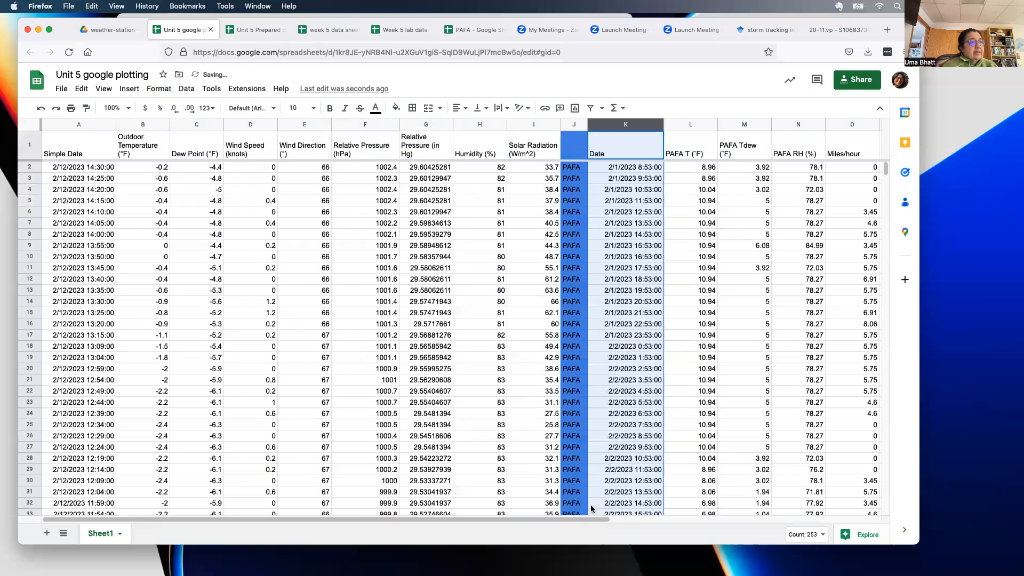
pyautogui.moveTo(597, 520); pyautogui.dragTo(849, 500)
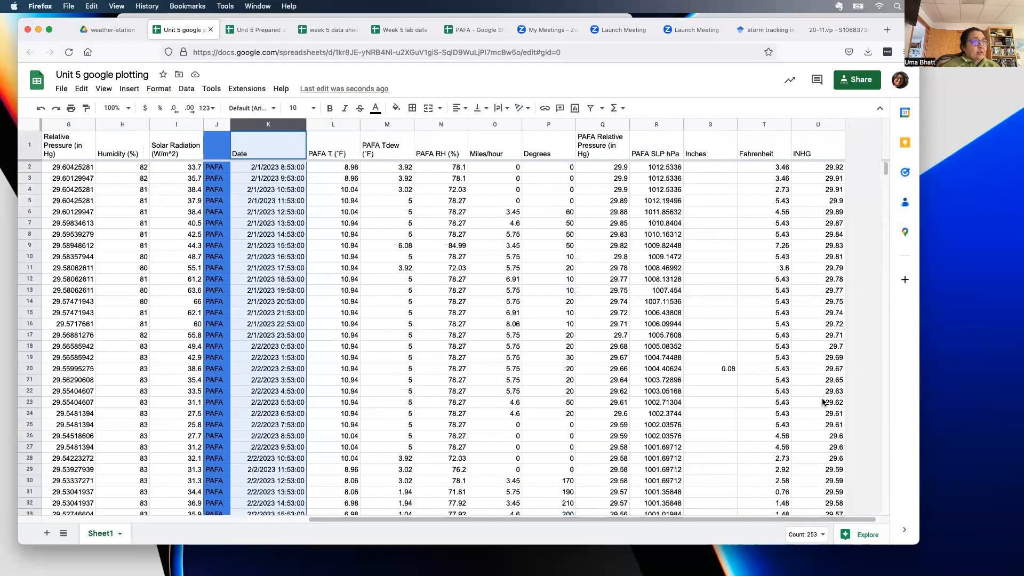
# - Delete columns S–U (Inches, Fahrenheit, INHG), leaving PAFA SLP hPa as the last column
pyautogui.click(651, 145)
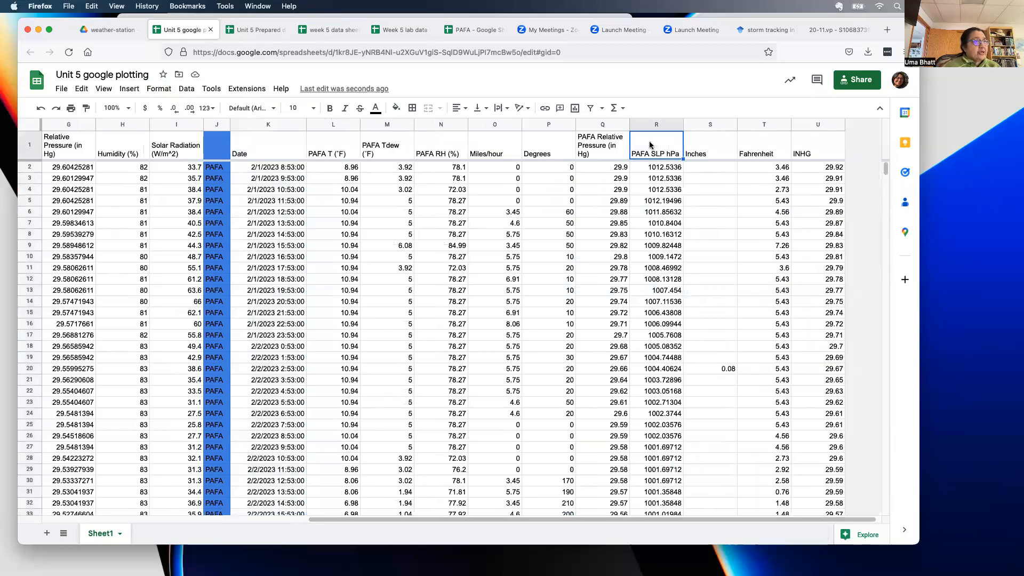
pyautogui.click(608, 146)
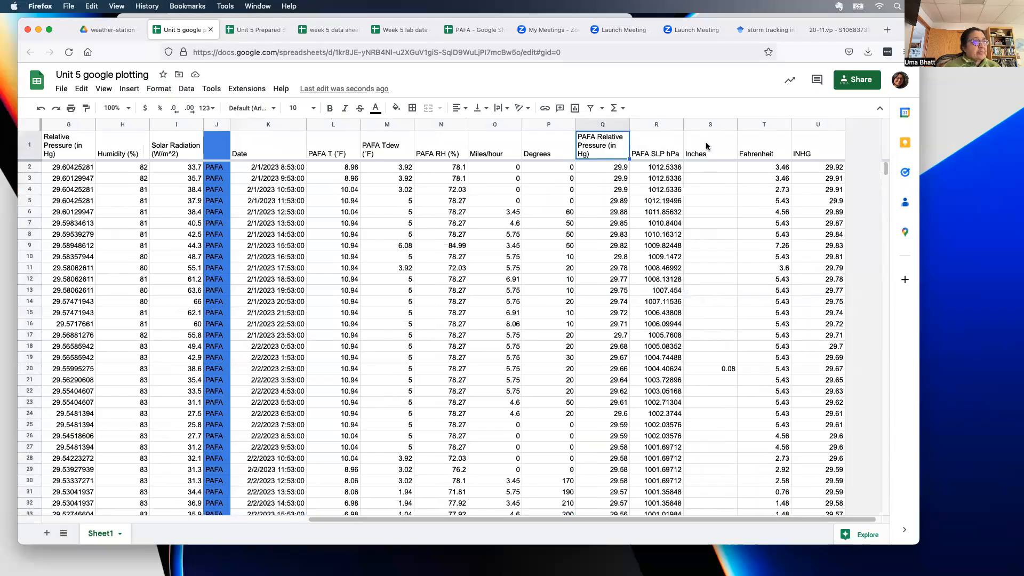
pyautogui.click(705, 124)
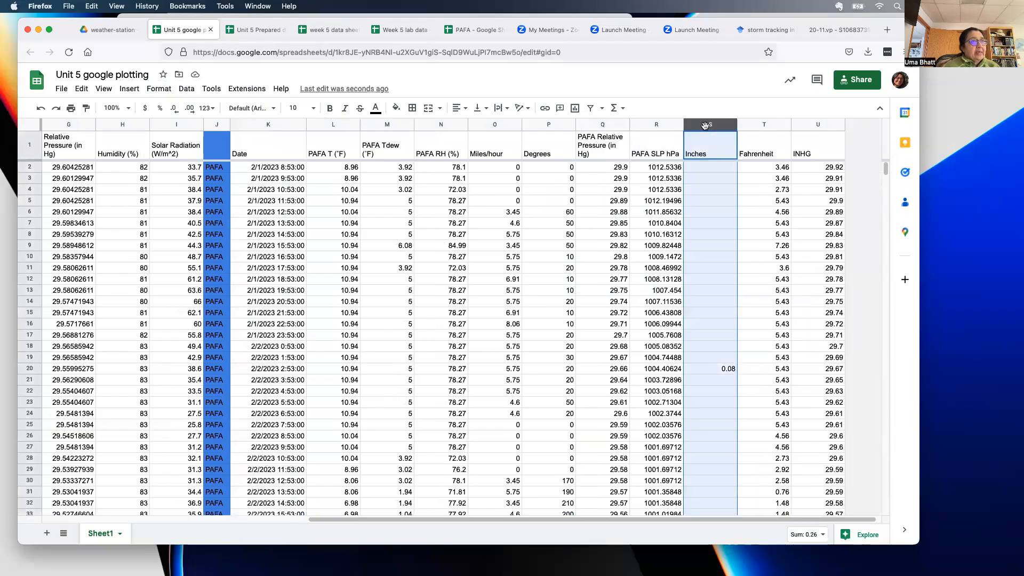
pyautogui.keyDown('shift'); pyautogui.click(825, 123); pyautogui.keyUp('shift')
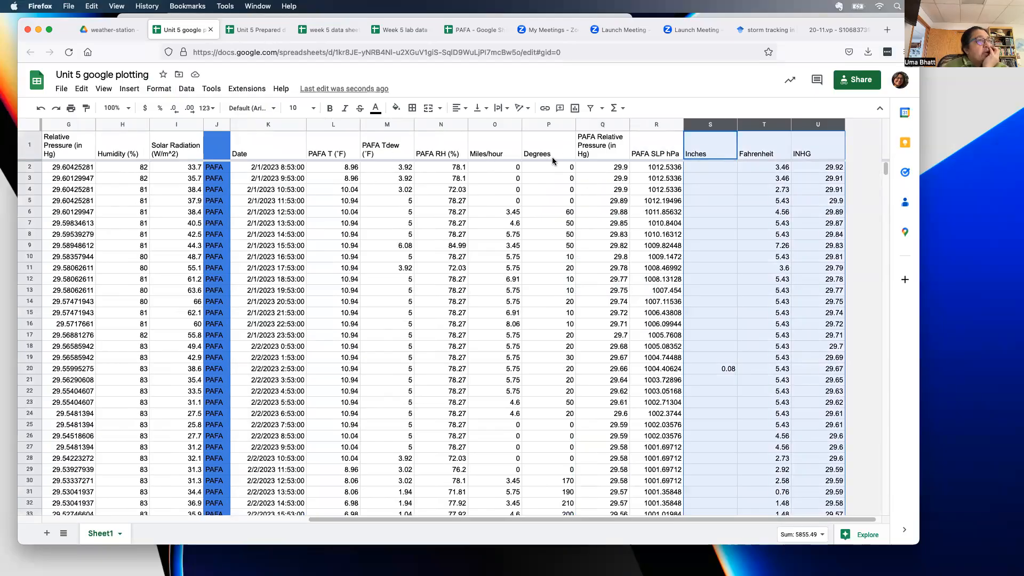
pyautogui.click(839, 124)
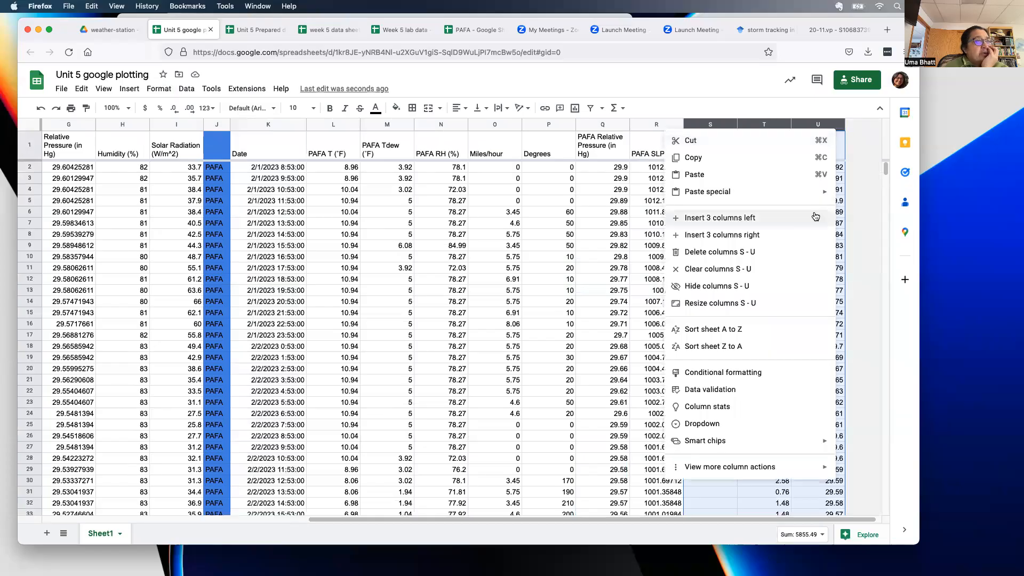
pyautogui.click(806, 257)
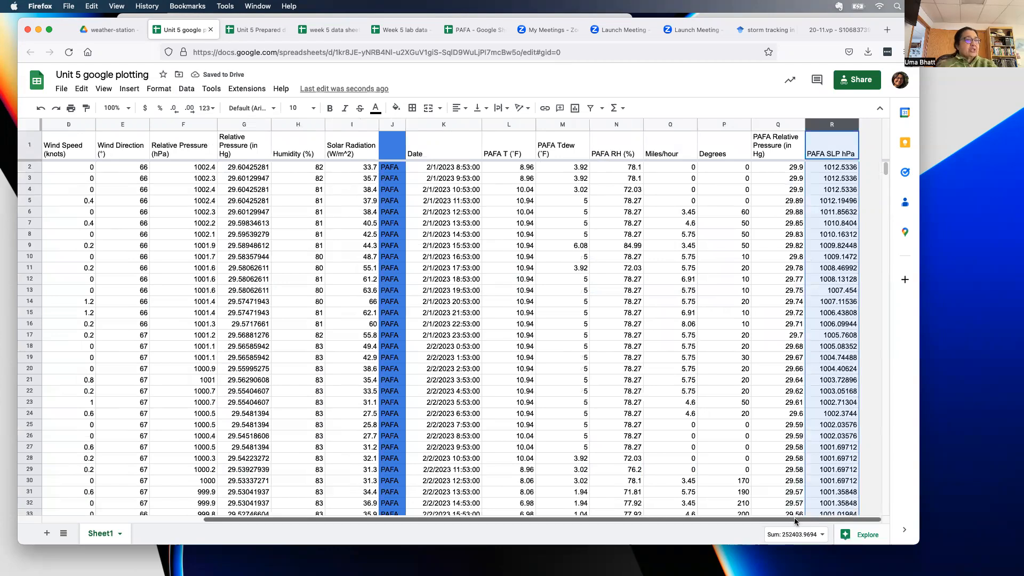
pyautogui.moveTo(793, 519); pyautogui.dragTo(703, 523)
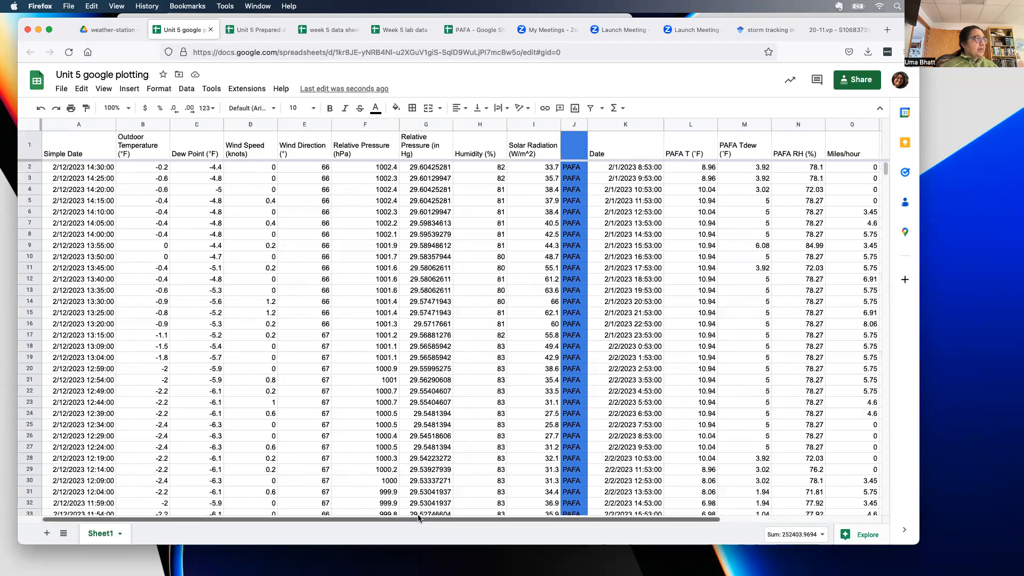
# - Sort A1:I2184 by Simple Date A→Z, treating row 1 as the header row
pyautogui.moveTo(67, 155); pyautogui.dragTo(517, 331)
pyautogui.moveTo(885, 171); pyautogui.dragTo(893, 496)
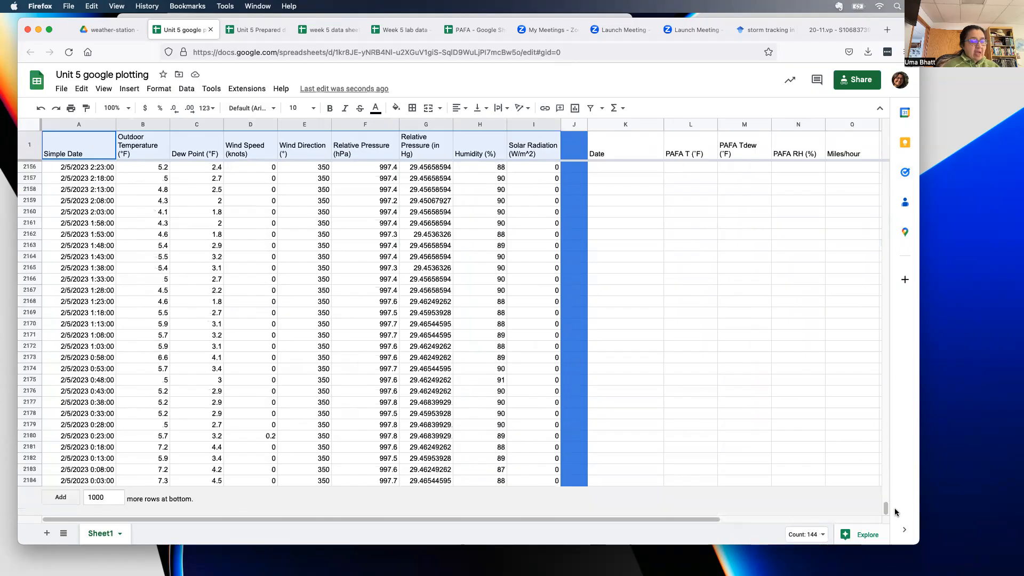
pyautogui.keyDown('shift'); pyautogui.click(549, 479); pyautogui.keyUp('shift')
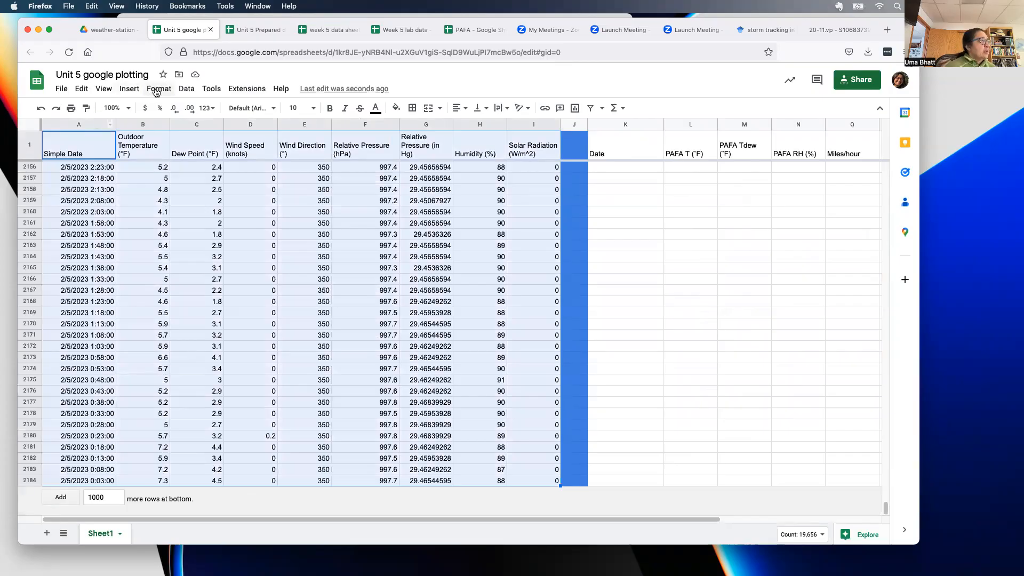
pyautogui.click(183, 90)
pyautogui.moveTo(224, 125)
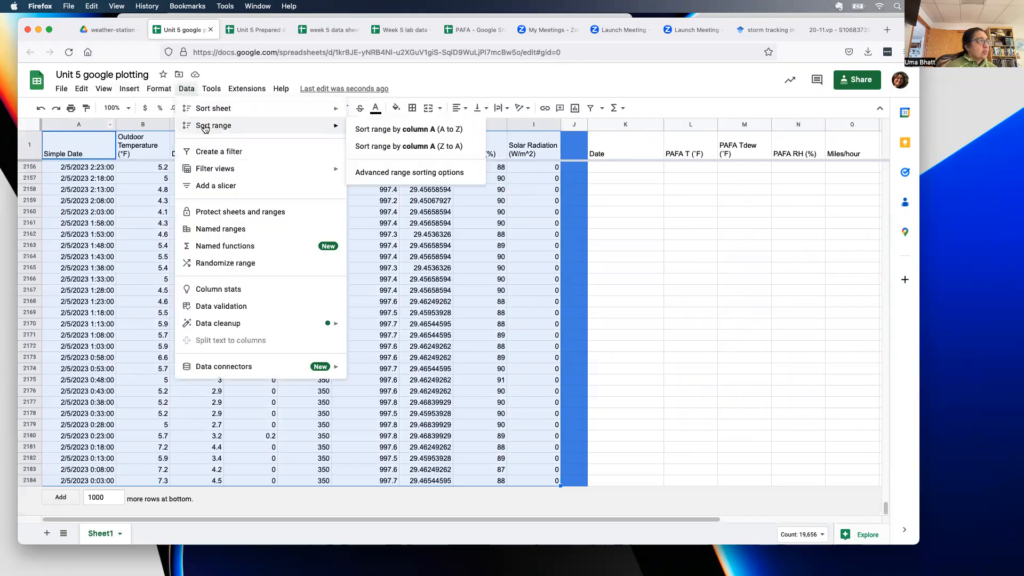
pyautogui.click(391, 177)
pyautogui.click(350, 264)
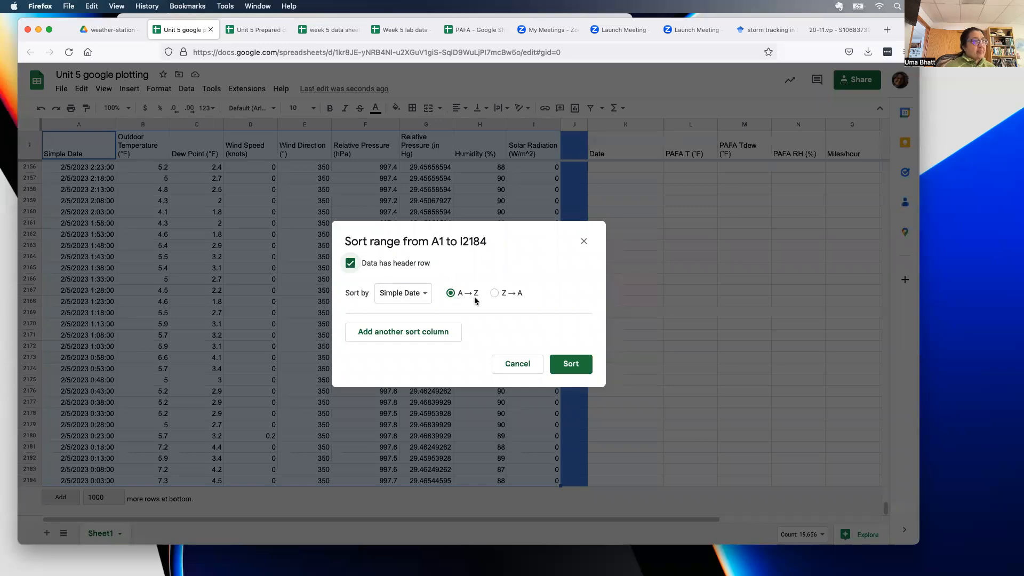
pyautogui.click(579, 365)
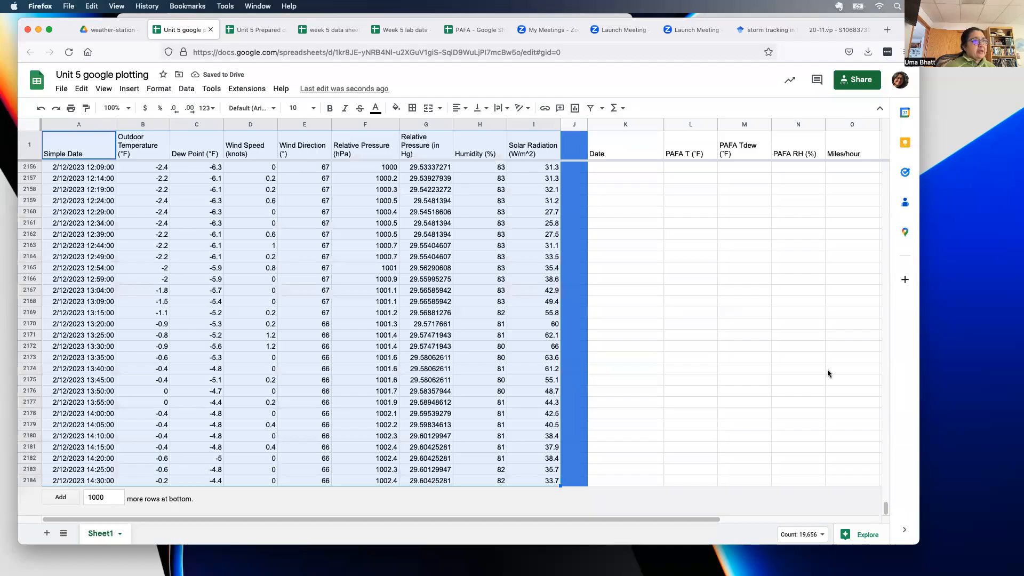
pyautogui.moveTo(887, 511); pyautogui.dragTo(884, 147)
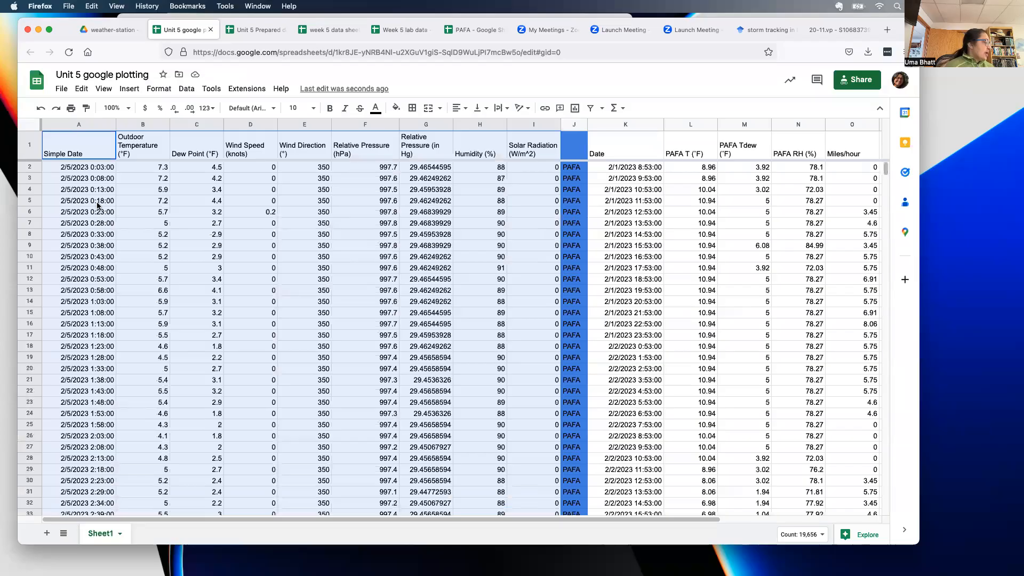
# - Clear the station readings in rows 1724–2184, everything after 2/10/2023
pyautogui.scroll(-20, 93, 245)
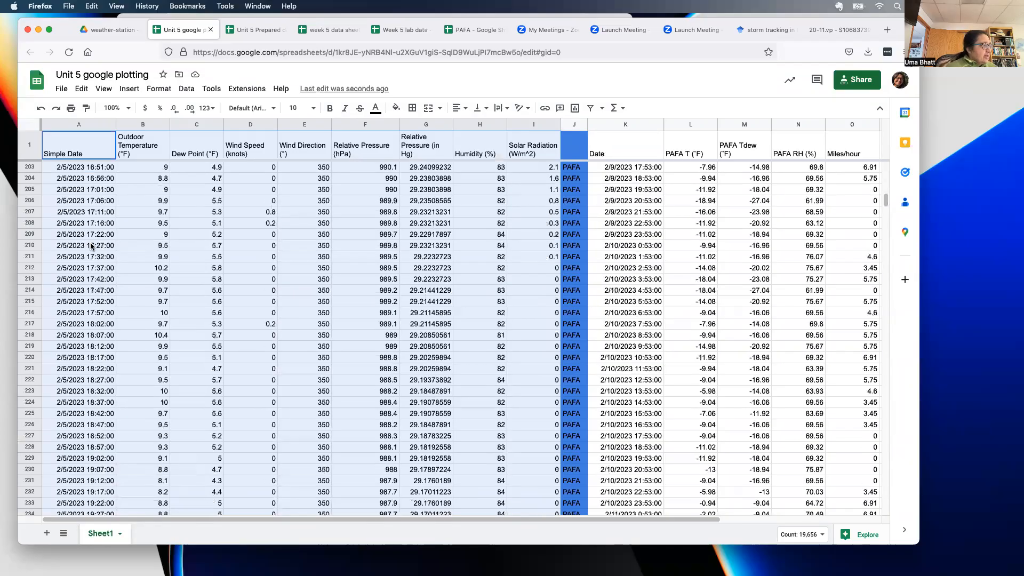
pyautogui.scroll(-20, 90, 245)
pyautogui.scroll(-20, 91, 245)
pyautogui.scroll(-20, 91, 246)
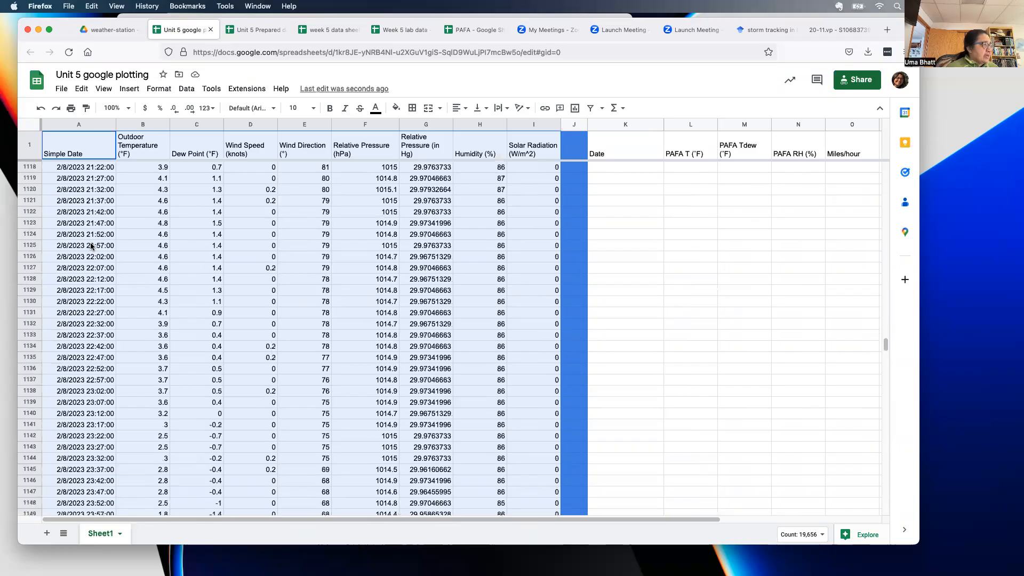
pyautogui.scroll(-15, 90, 242)
pyautogui.scroll(-20, 95, 236)
pyautogui.scroll(-20, 99, 235)
pyautogui.scroll(-20, 103, 235)
pyautogui.scroll(-10, 102, 234)
pyautogui.click(60, 290)
pyautogui.moveTo(64, 278); pyautogui.dragTo(555, 480)
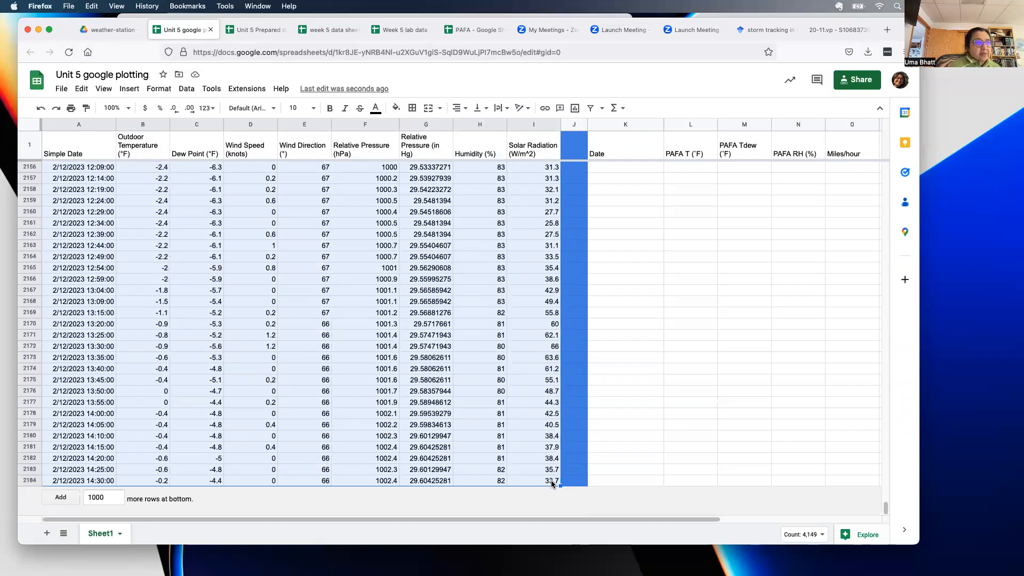
pyautogui.press('BackSpace')
# - Return to the top and start selecting the PAFA dates in column K
pyautogui.scroll(20, 549, 393)
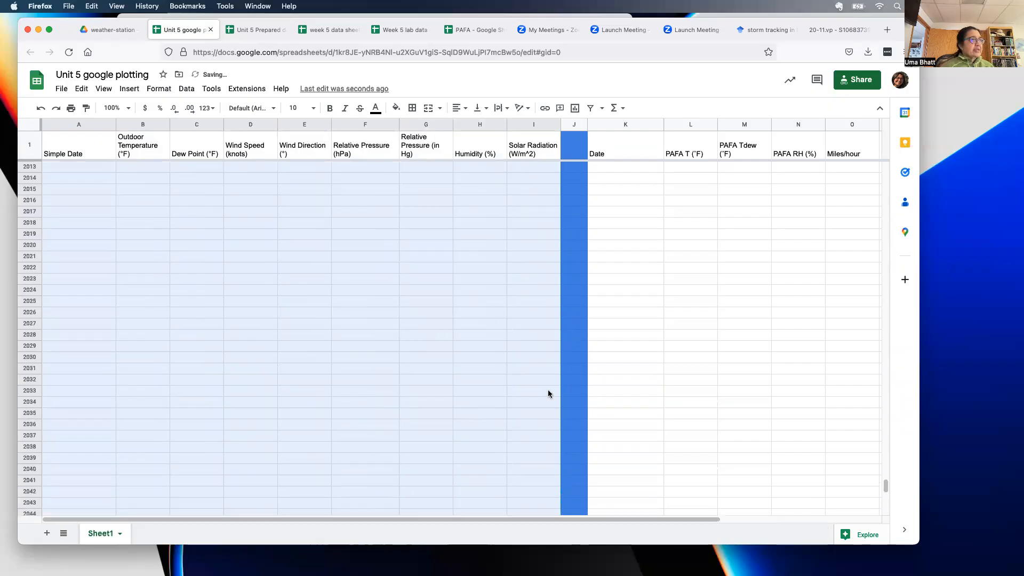
pyautogui.scroll(17, 555, 397)
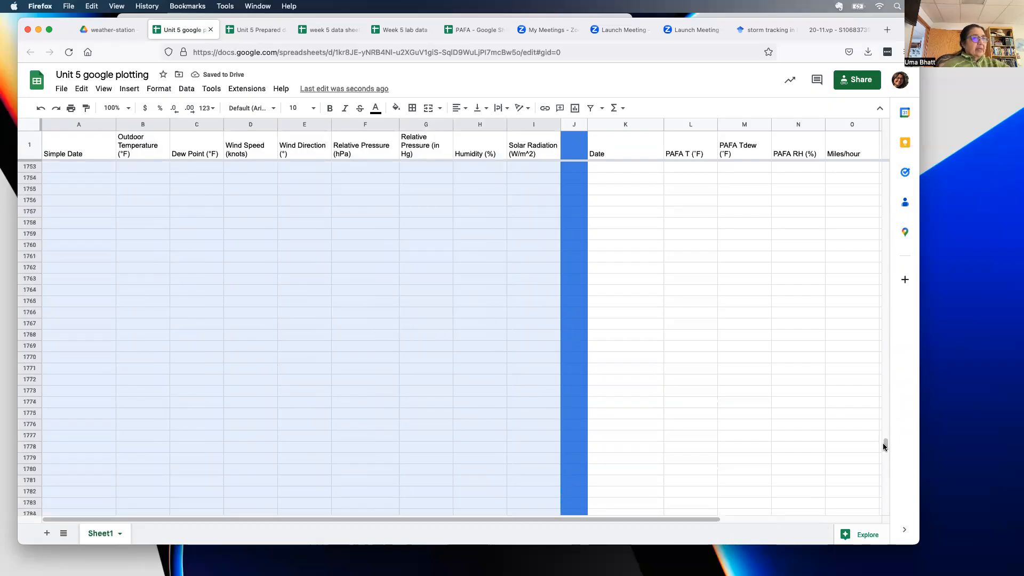
pyautogui.moveTo(885, 443); pyautogui.dragTo(888, 130)
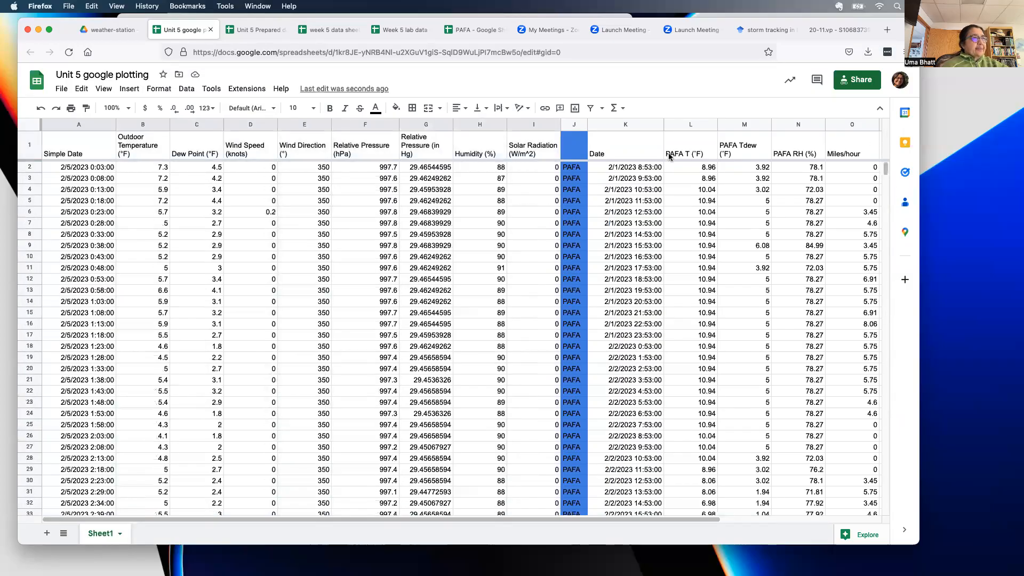
pyautogui.moveTo(629, 171); pyautogui.dragTo(473, 417)
# - Copy the PAFA dates K2:K253 and paste them into A1724 below the station dates
pyautogui.press('super+c')
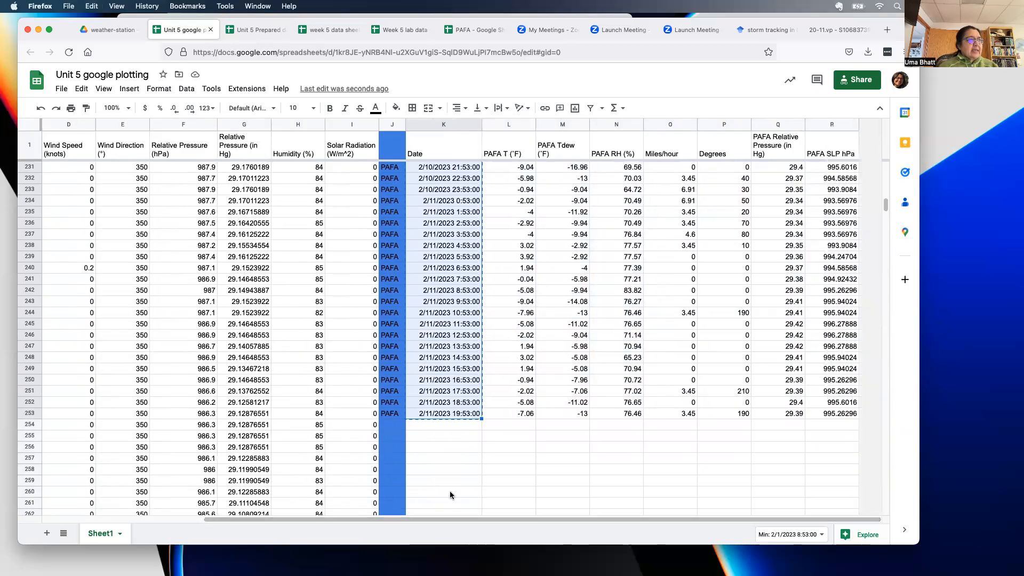
pyautogui.scroll(2, 459, 262)
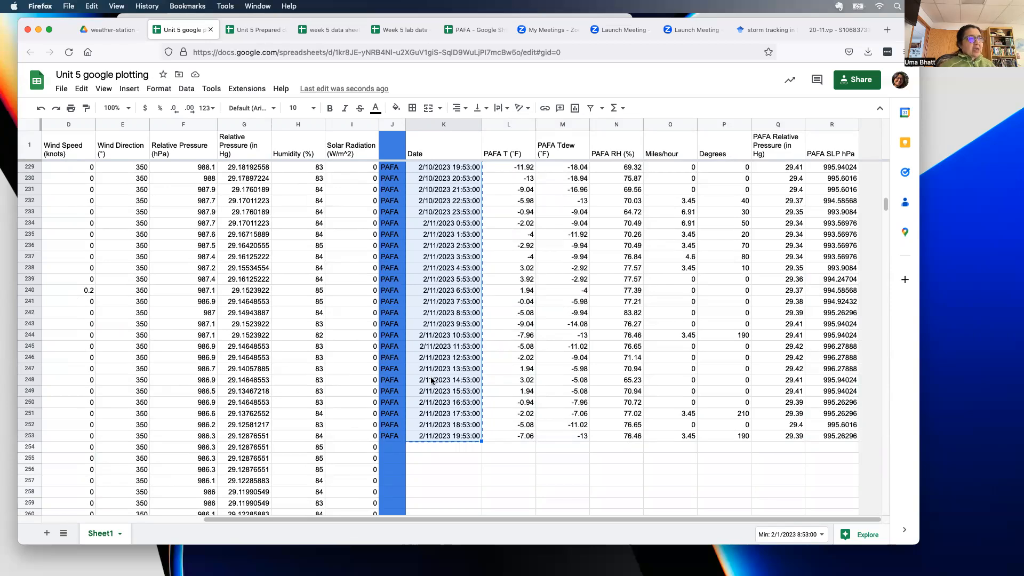
pyautogui.moveTo(416, 520); pyautogui.dragTo(193, 534)
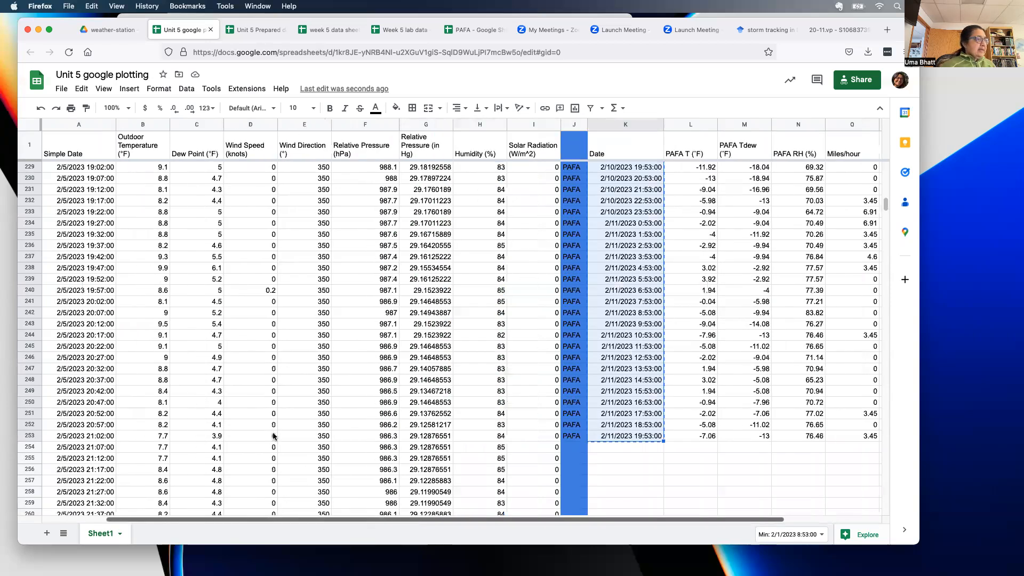
pyautogui.scroll(-20, 288, 416)
pyautogui.scroll(-20, 767, 286)
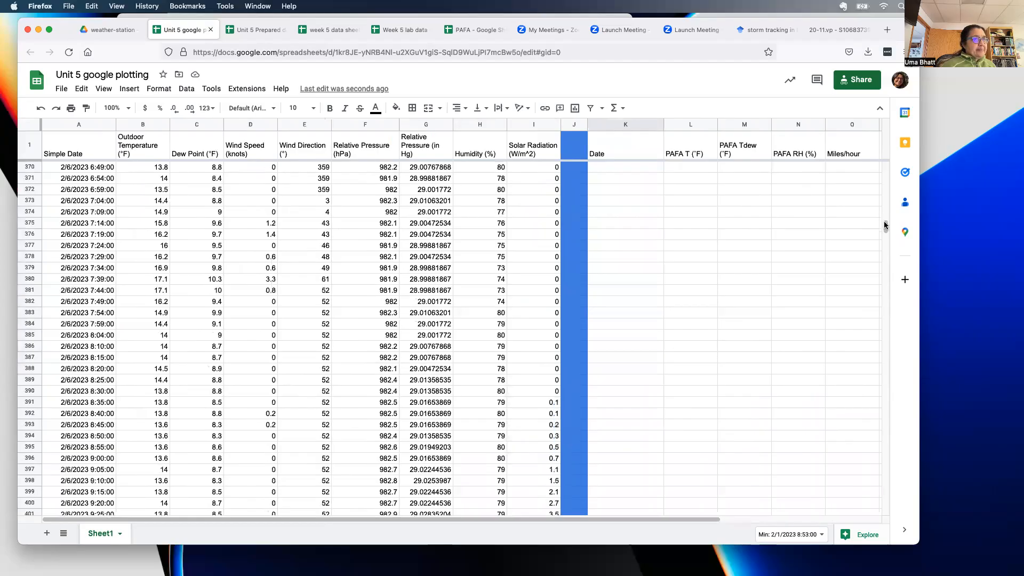
pyautogui.scroll(-20, 879, 400)
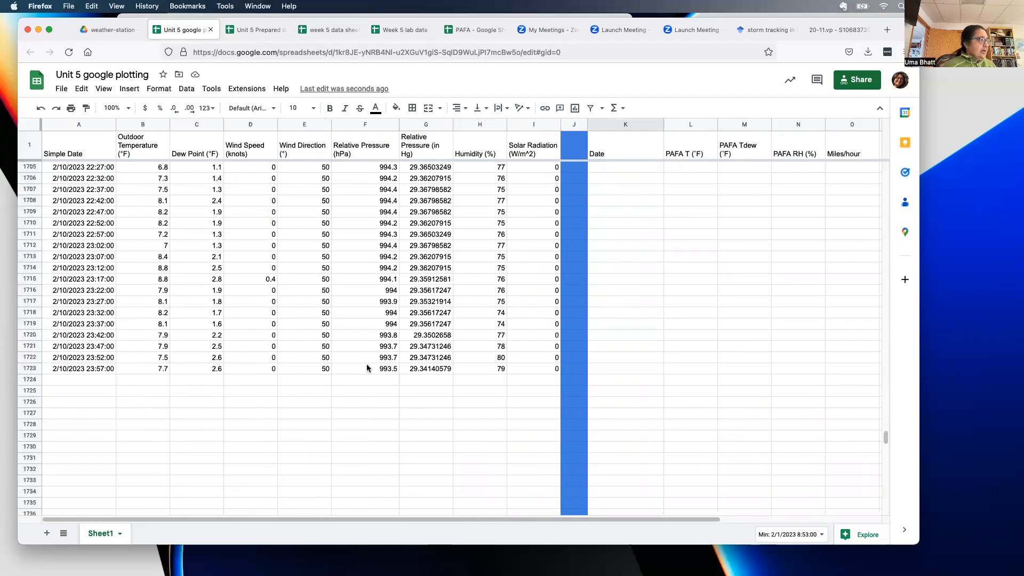
pyautogui.click(99, 381)
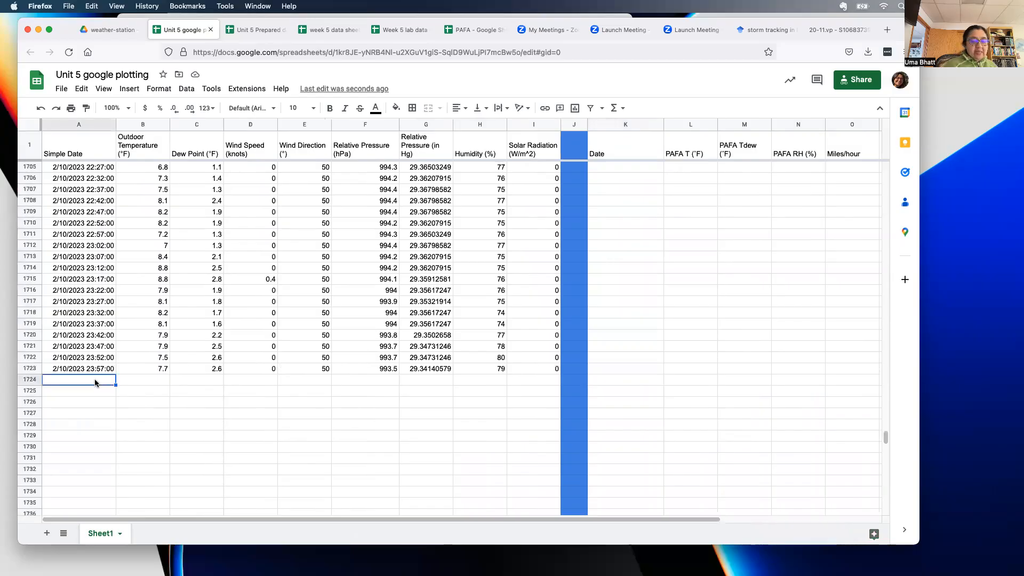
pyautogui.press('super+v')
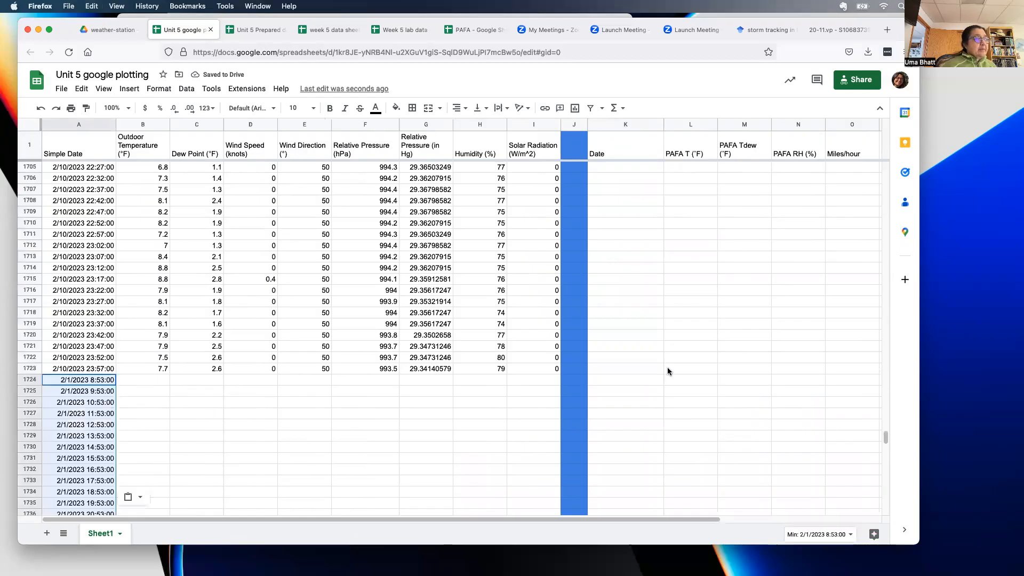
pyautogui.scroll(20, 885, 438)
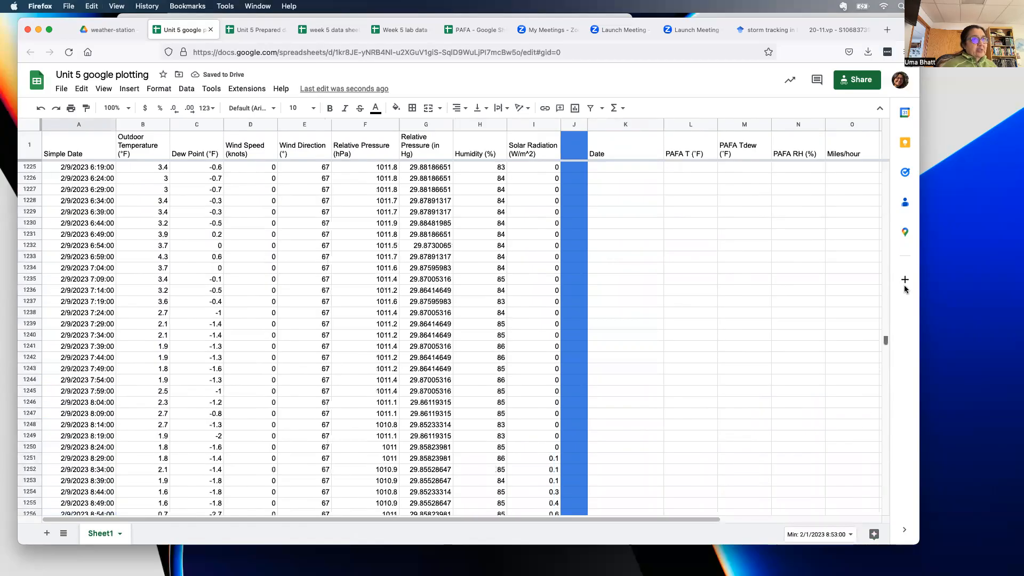
# - Copy the PAFA readings in L2:R253
pyautogui.moveTo(710, 173); pyautogui.dragTo(848, 531)
pyautogui.scroll(-6, 848, 532)
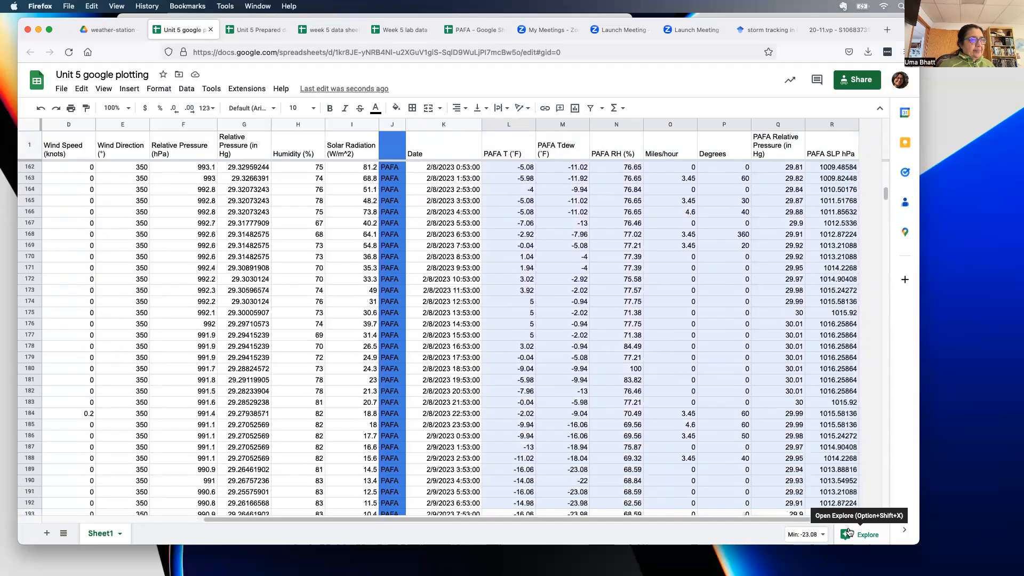
pyautogui.scroll(-9, 850, 502)
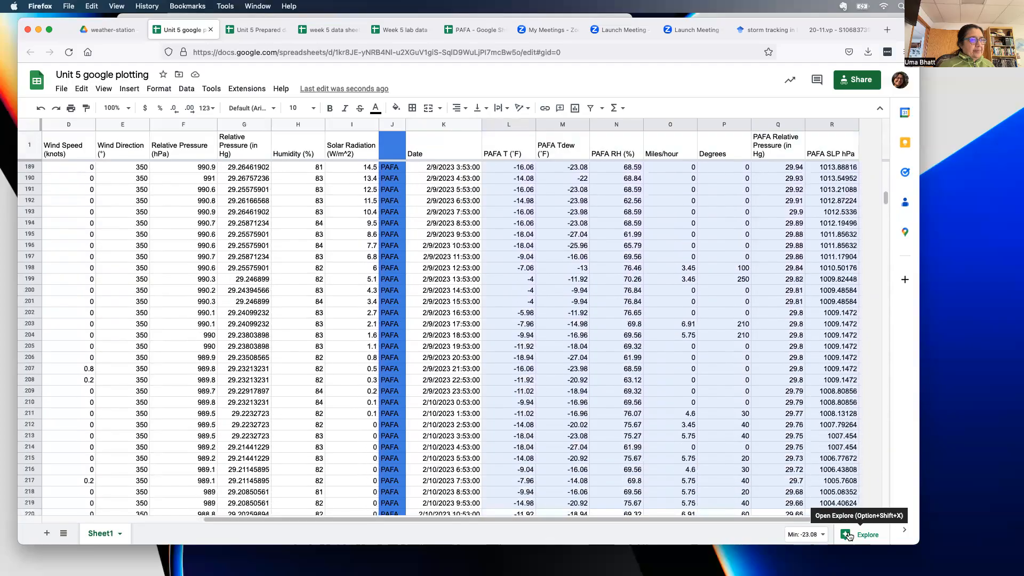
pyautogui.moveTo(849, 501); pyautogui.dragTo(847, 484)
pyautogui.press('super+c')
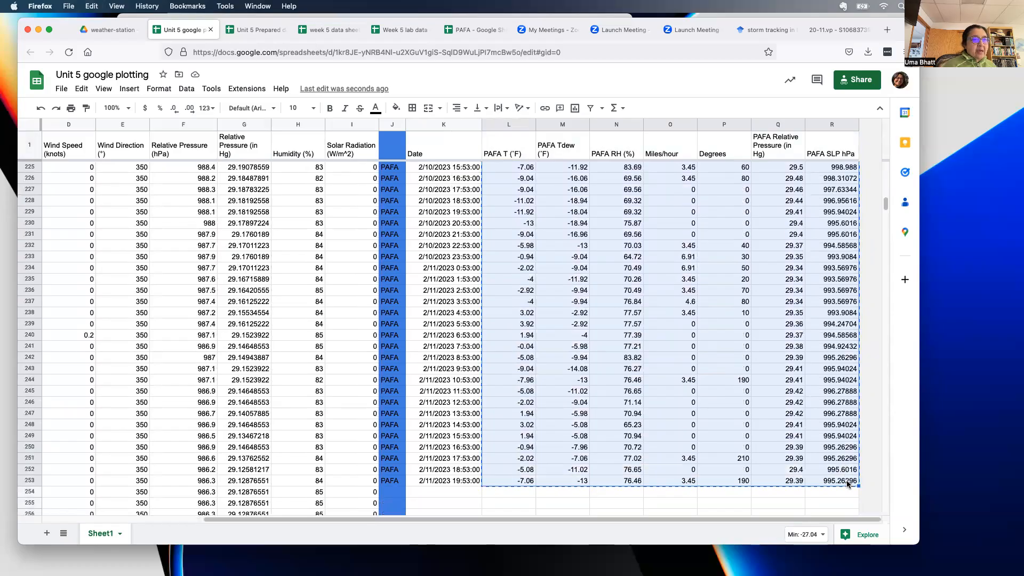
# - Paste the PAFA readings at L1724, beside the pasted PAFA dates
pyautogui.hscroll(-2, 721, 519)
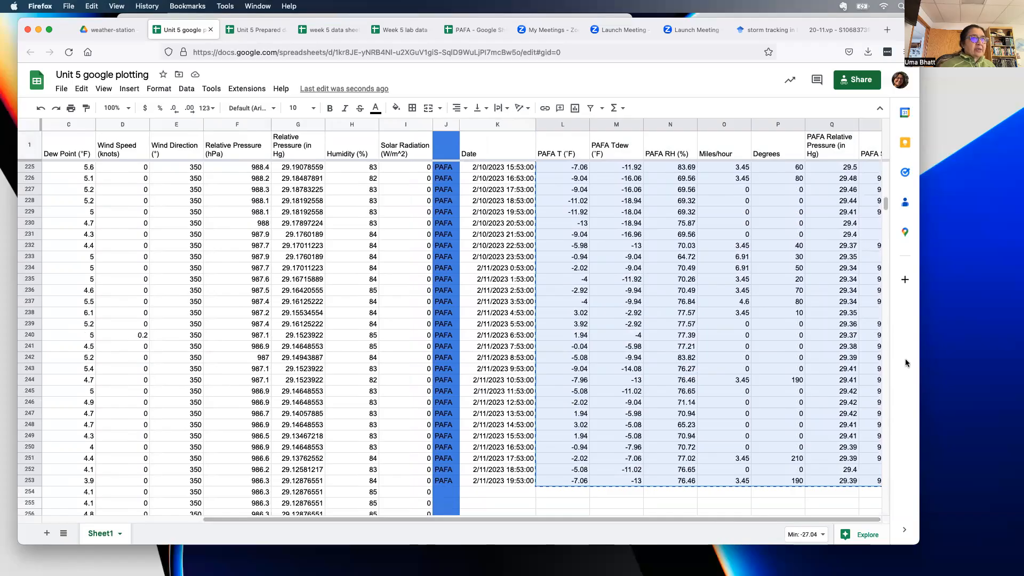
pyautogui.moveTo(886, 204); pyautogui.dragTo(875, 422)
pyautogui.hscroll(-2, 597, 480)
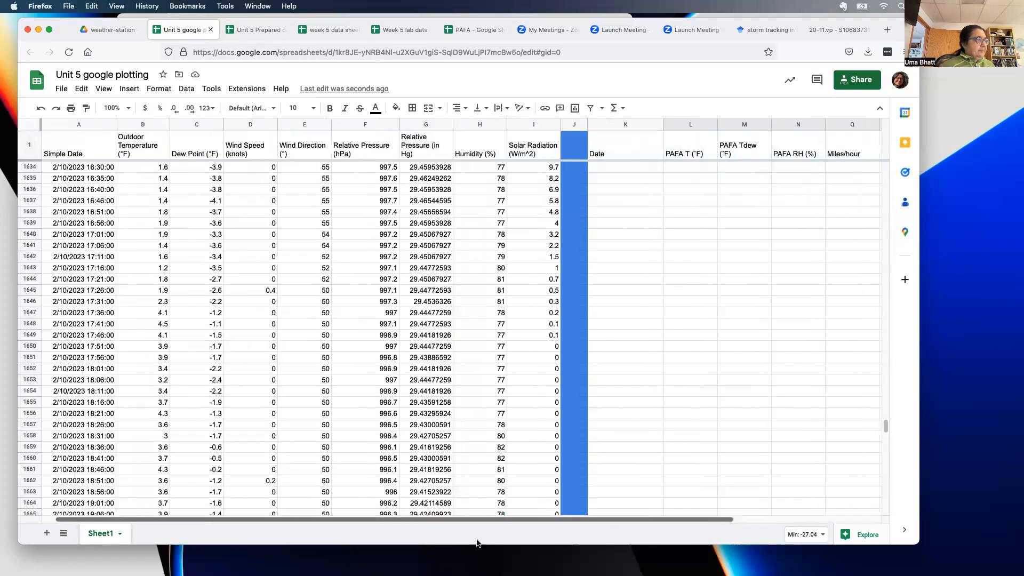
pyautogui.scroll(-17, 581, 441)
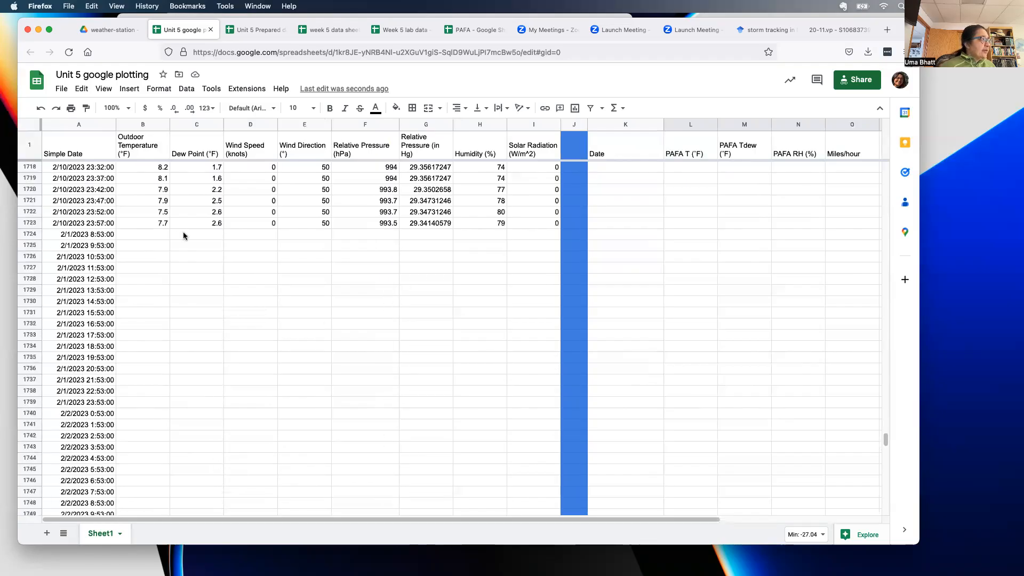
pyautogui.click(671, 236)
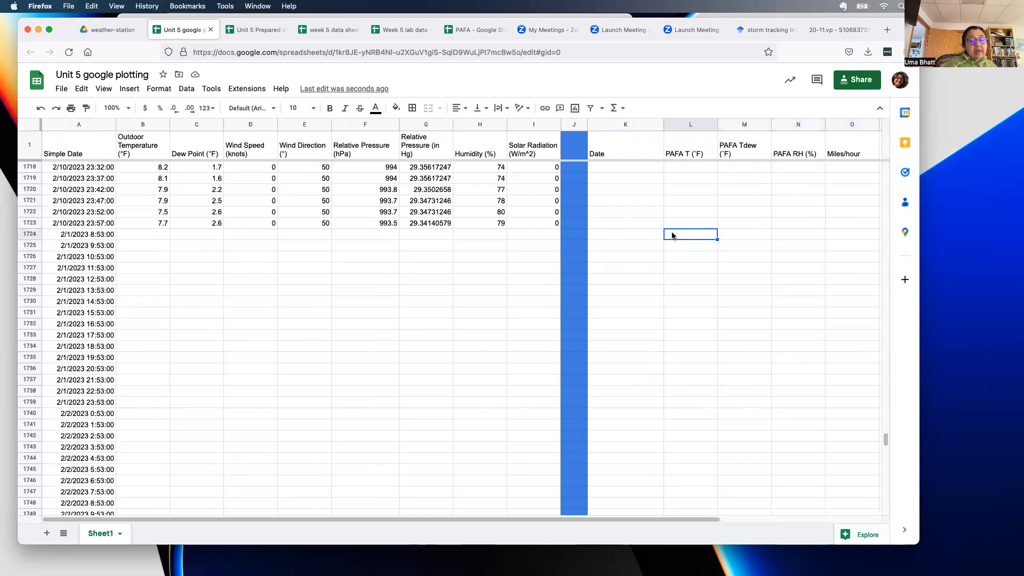
pyautogui.press('super+v')
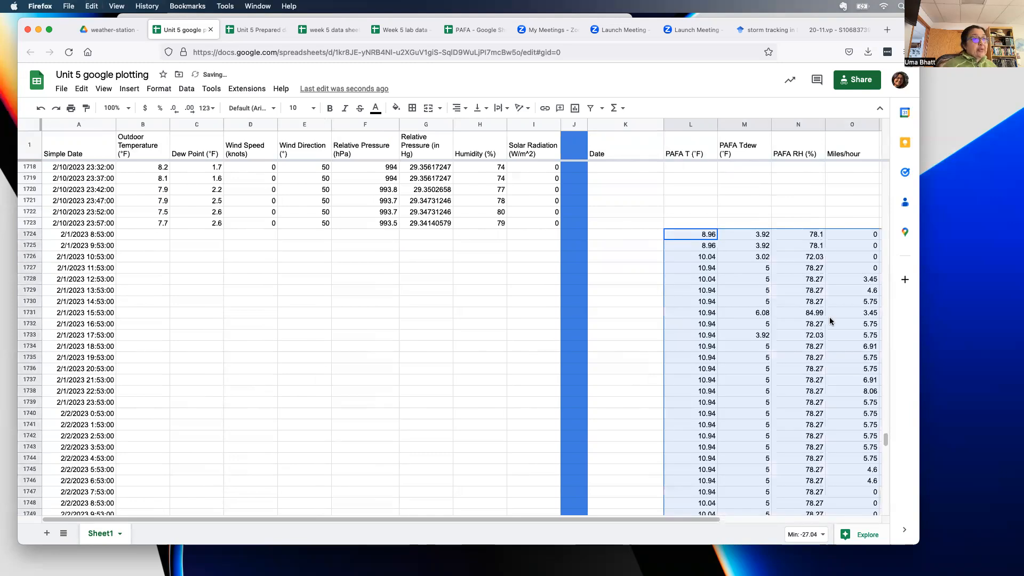
pyautogui.moveTo(886, 439); pyautogui.dragTo(923, 102)
# - Delete column K, the duplicate PAFA Date column, then select the shifted readings from row 2
pyautogui.click(633, 124)
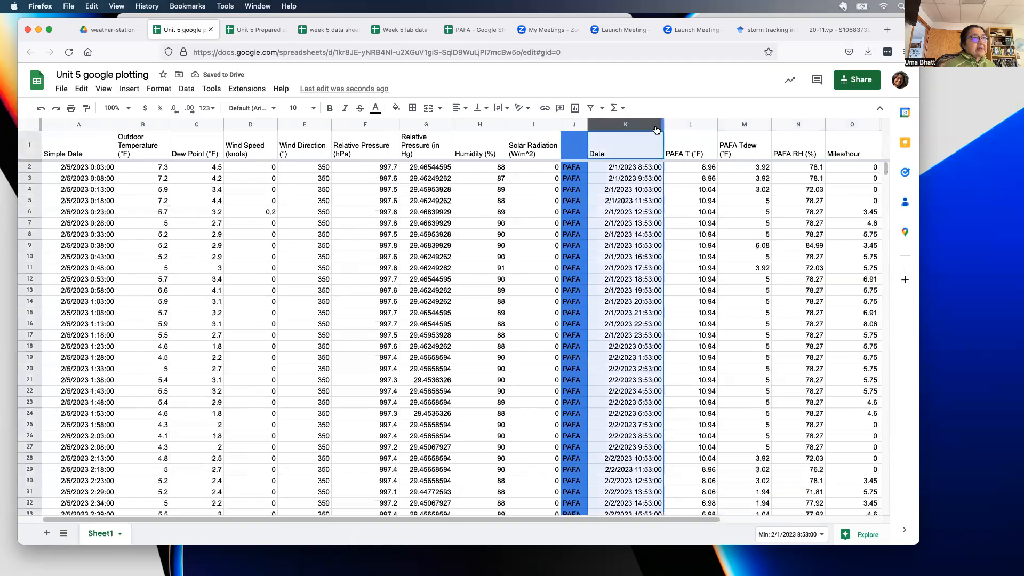
pyautogui.click(659, 130)
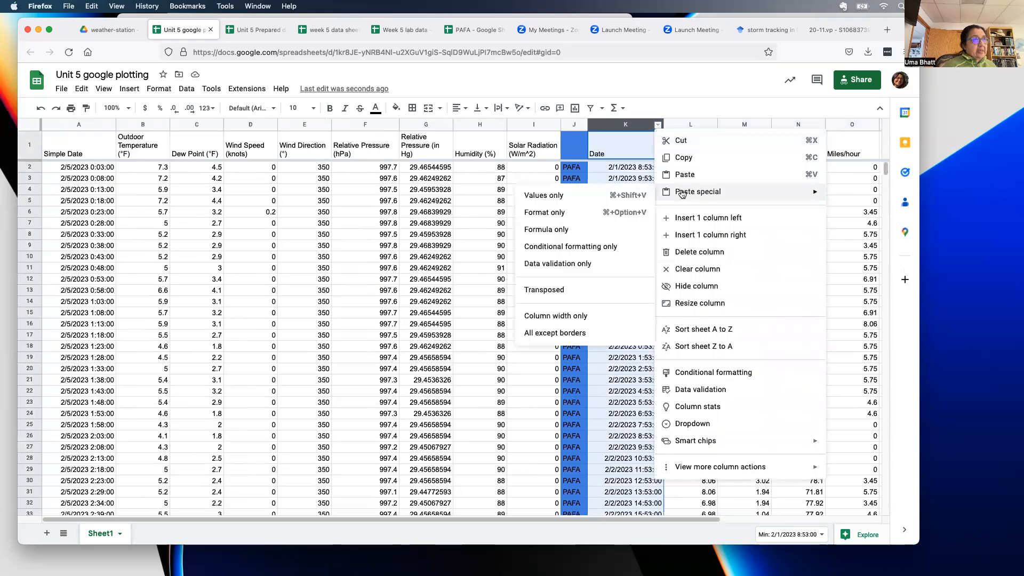
pyautogui.click(697, 251)
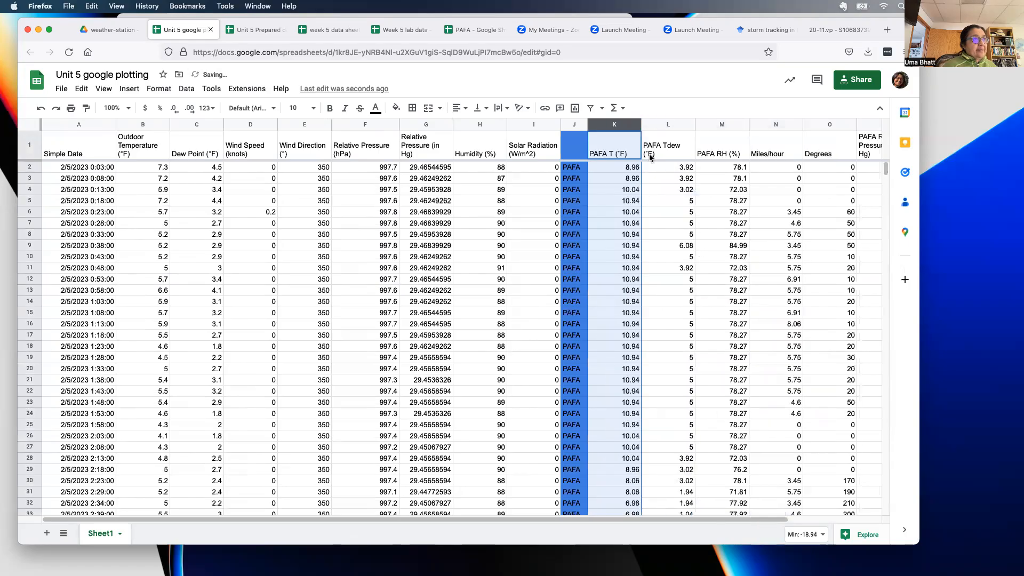
pyautogui.moveTo(627, 167); pyautogui.dragTo(846, 551)
pyautogui.moveTo(885, 170); pyautogui.dragTo(875, 209)
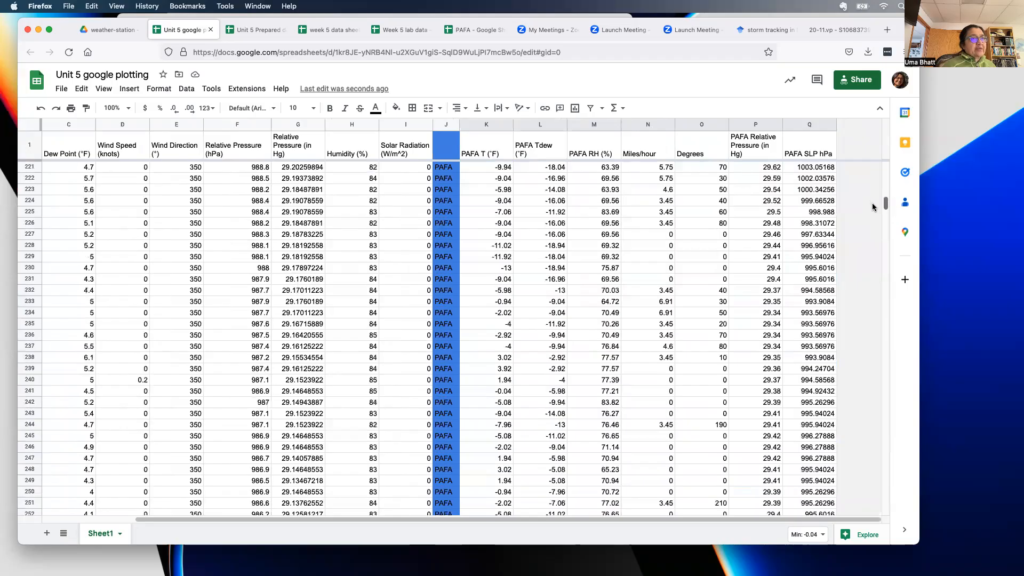
# - Clear the PAFA values in K2:Q253, then select the entire sheet
pyautogui.keyDown('shift'); pyautogui.click(816, 223); pyautogui.keyUp('shift')
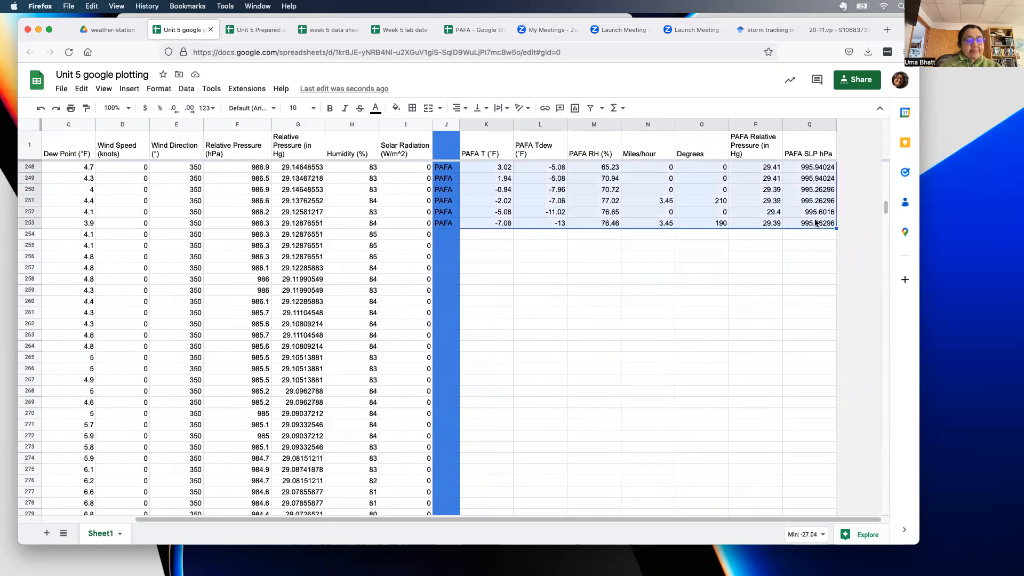
pyautogui.press('Delete')
pyautogui.moveTo(885, 211); pyautogui.dragTo(872, 437)
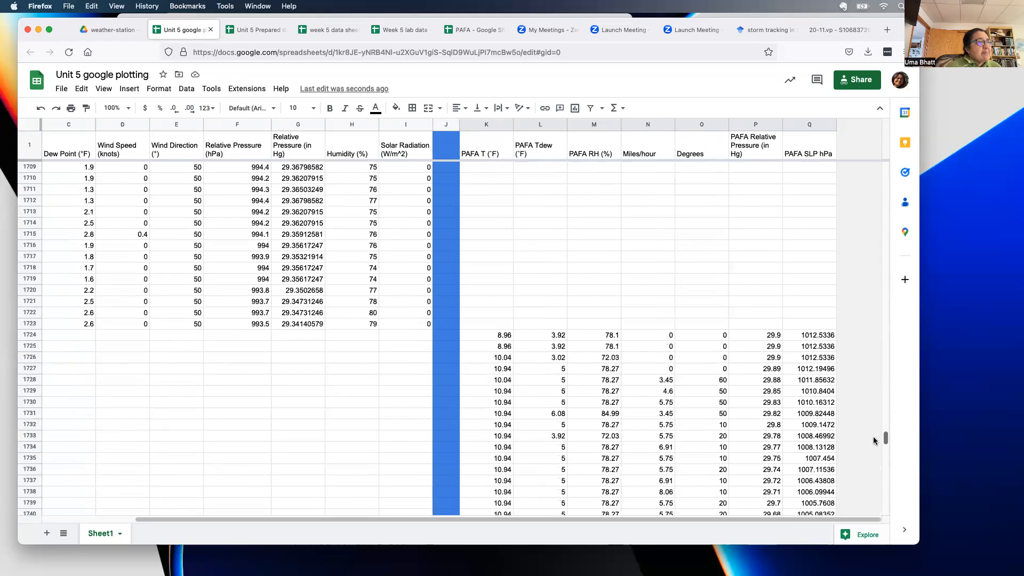
pyautogui.moveTo(434, 519); pyautogui.dragTo(304, 520)
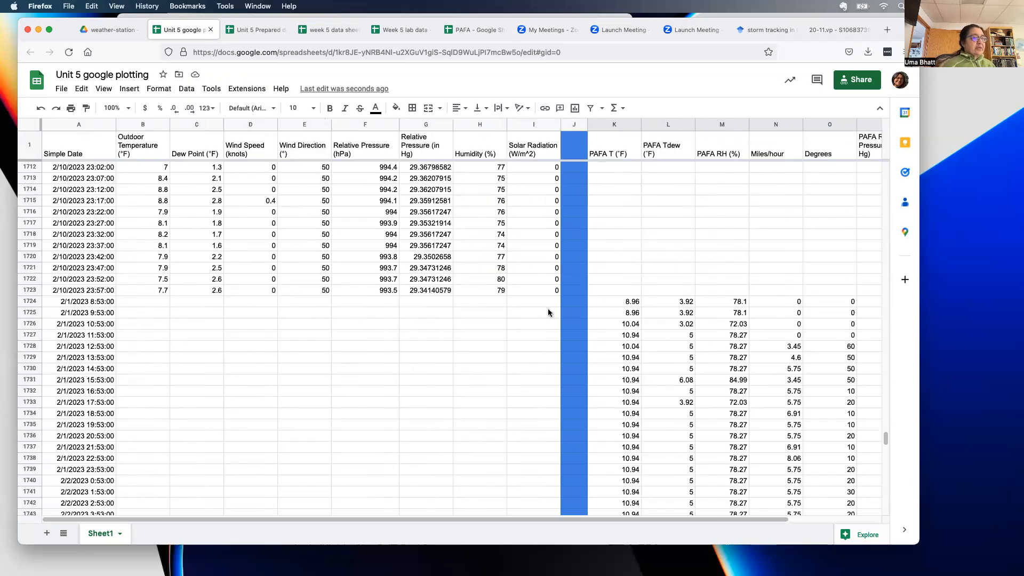
pyautogui.press('super+a')
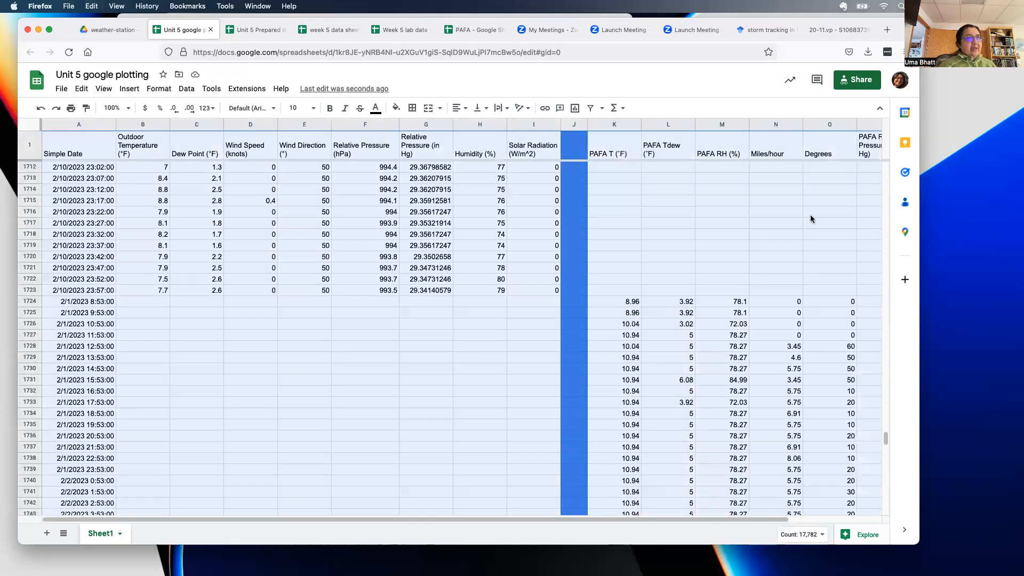
pyautogui.moveTo(886, 439); pyautogui.dragTo(886, 168)
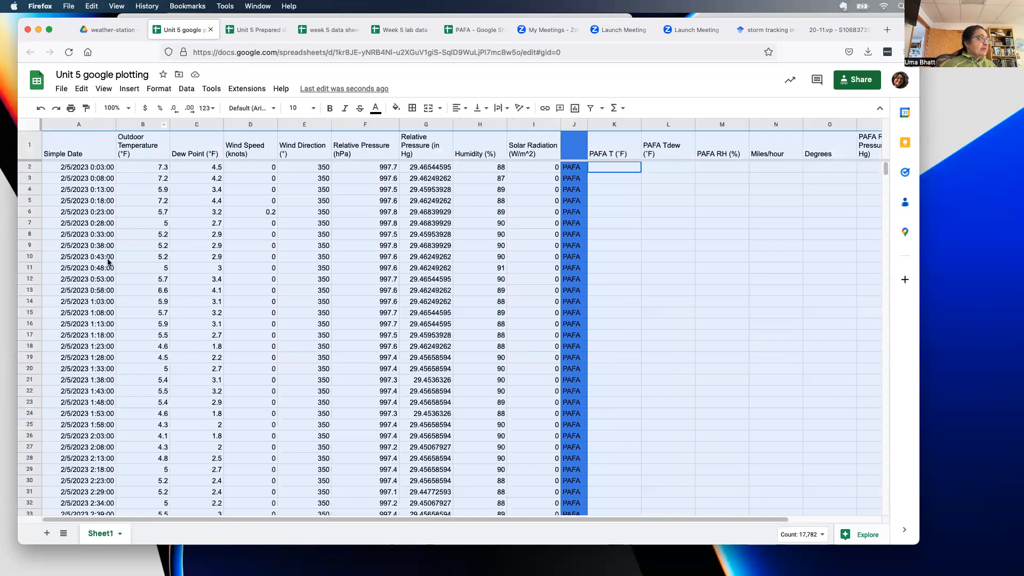
pyautogui.click(155, 90)
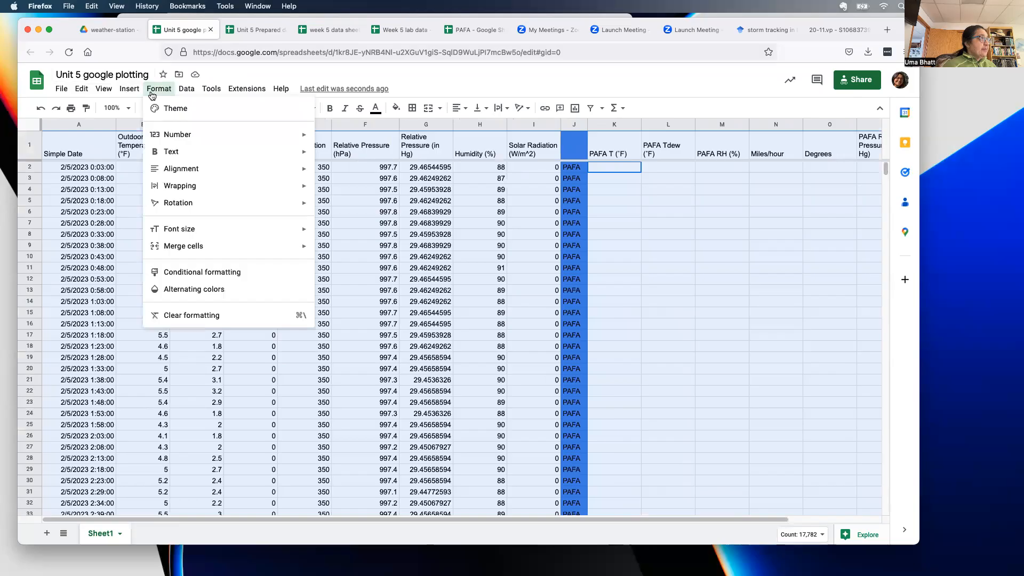
pyautogui.moveTo(186, 89)
pyautogui.moveTo(207, 126)
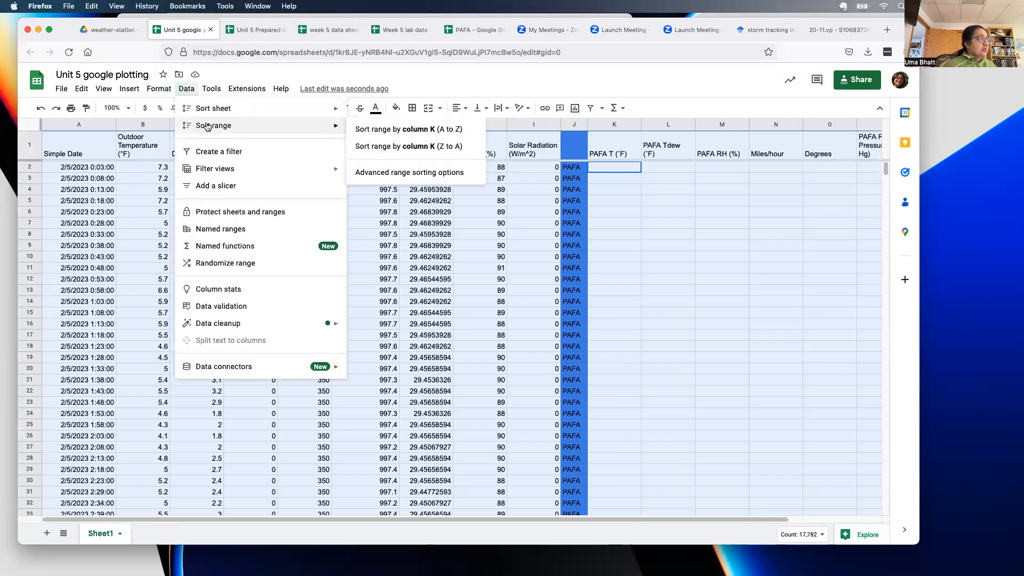
pyautogui.click(401, 173)
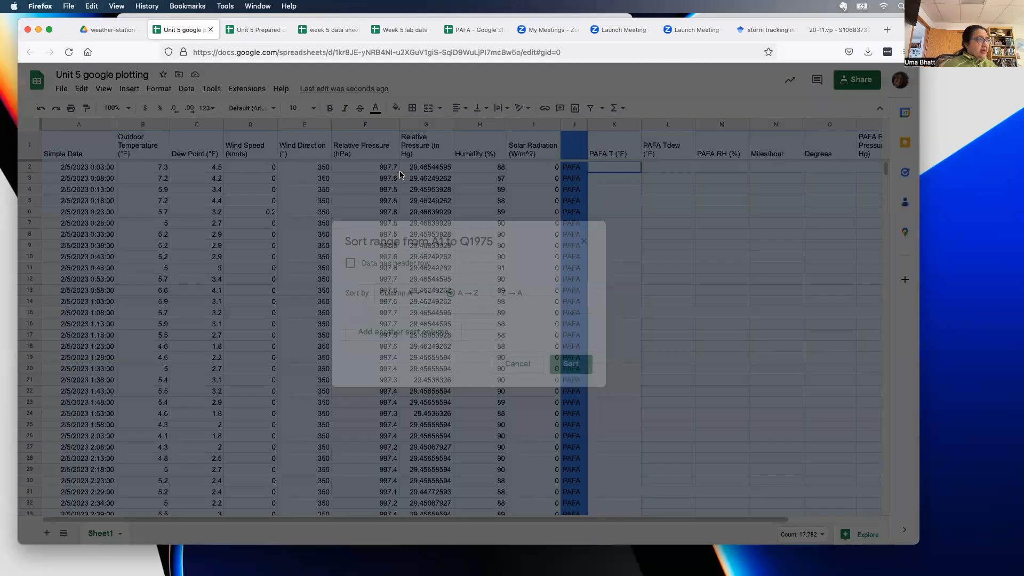
pyautogui.click(349, 264)
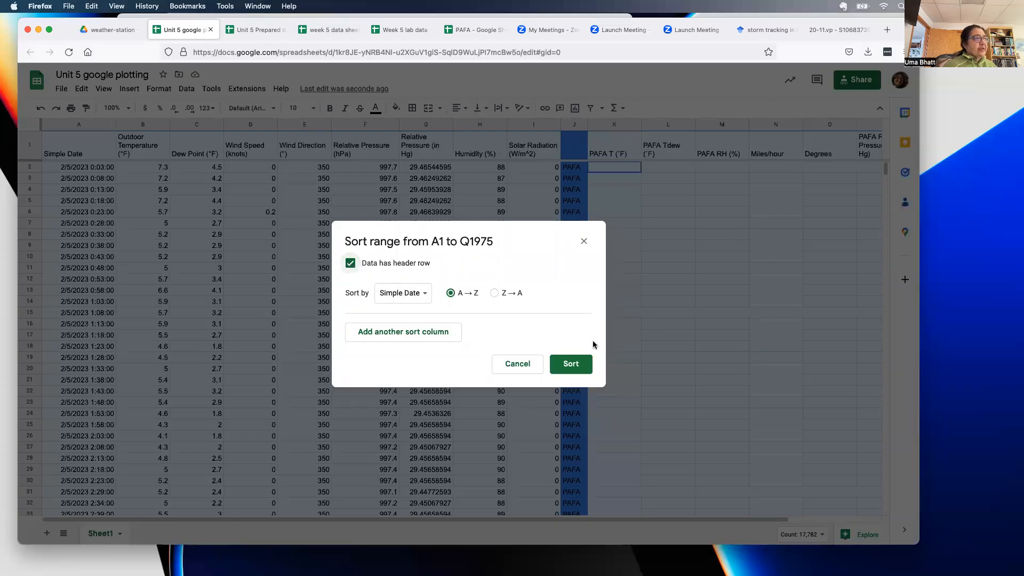
pyautogui.click(586, 364)
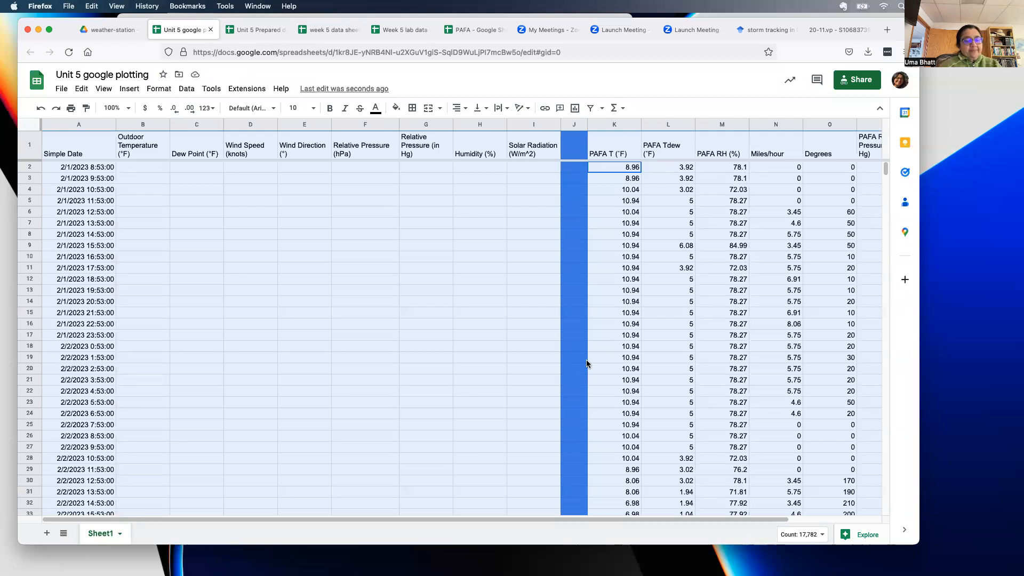
pyautogui.press('super+z')
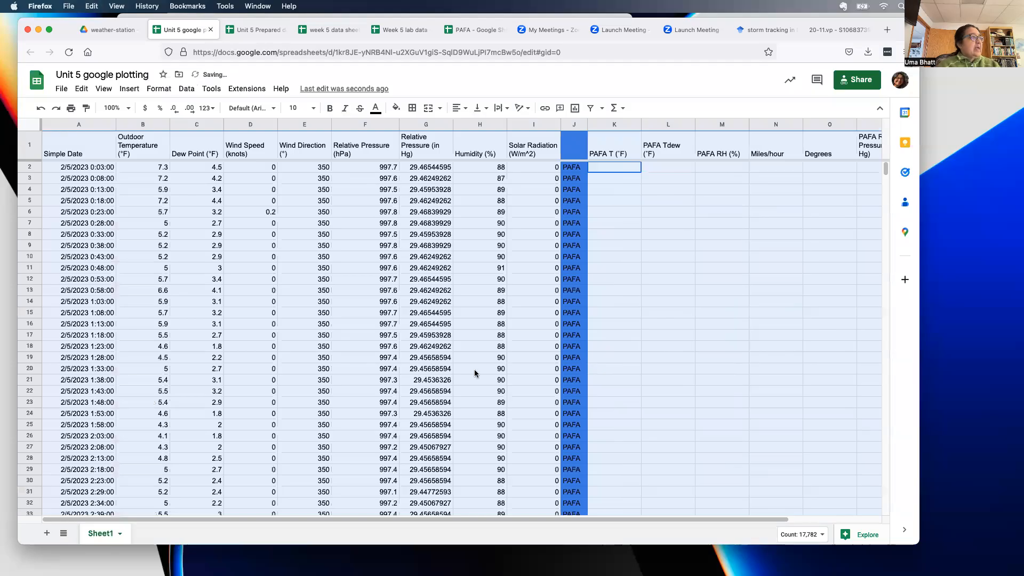
pyautogui.moveTo(885, 170); pyautogui.dragTo(877, 438)
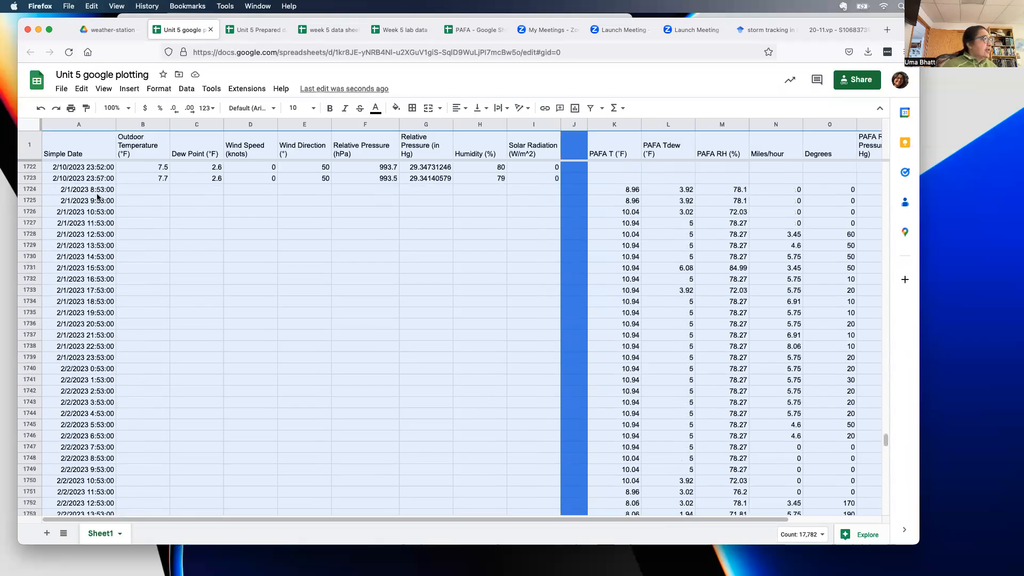
# - Apply the Date time number format to the Simple Date column A
pyautogui.click(85, 189)
pyautogui.scroll(-20, 98, 256)
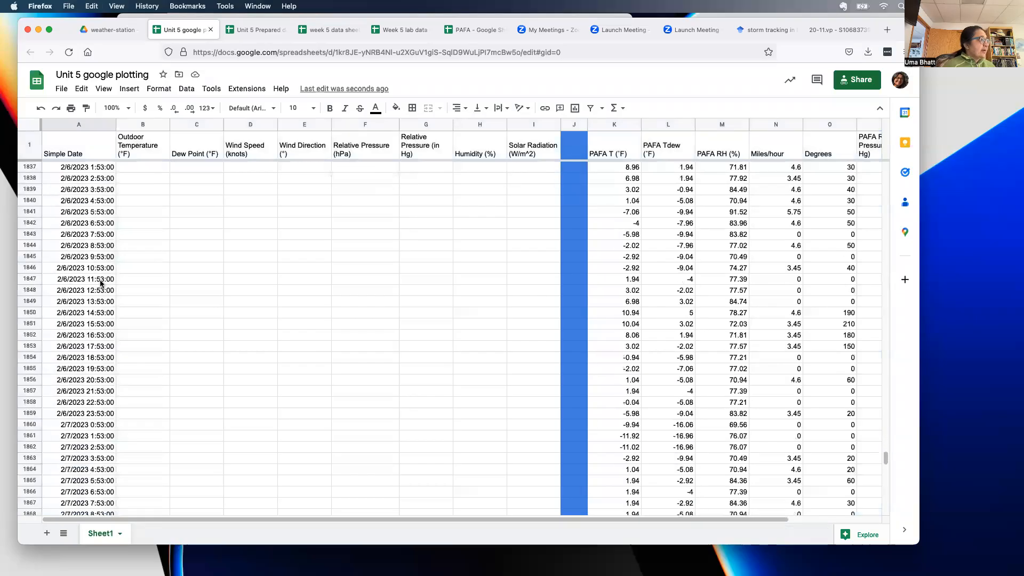
pyautogui.scroll(-6, 448, 229)
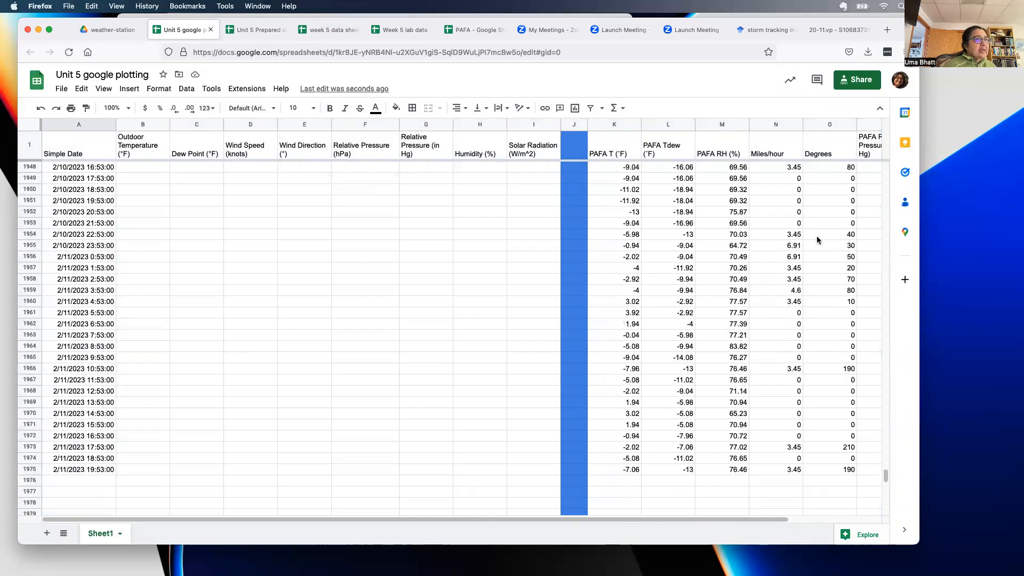
pyautogui.moveTo(883, 477); pyautogui.dragTo(884, 168)
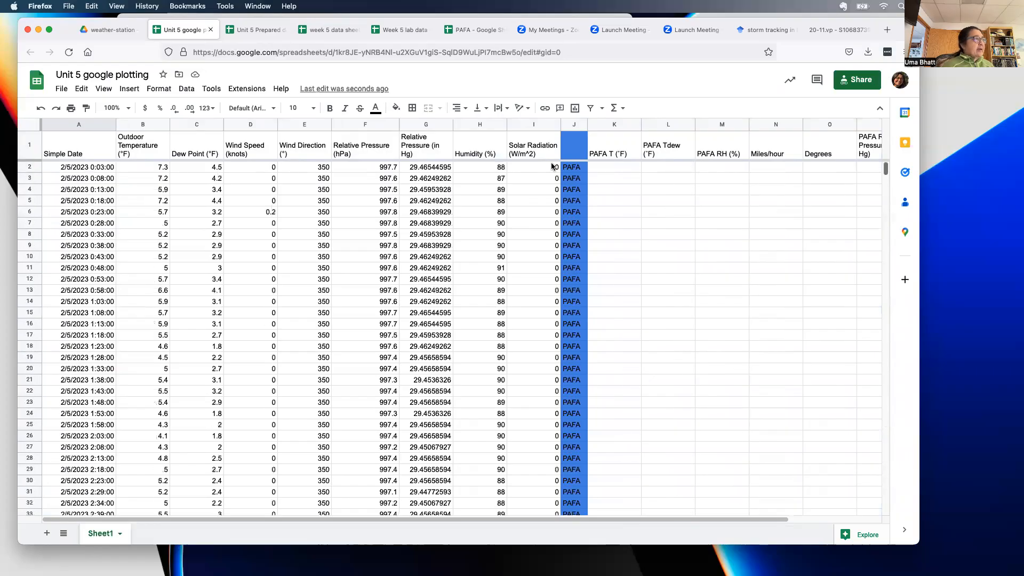
pyautogui.click(80, 124)
pyautogui.click(159, 88)
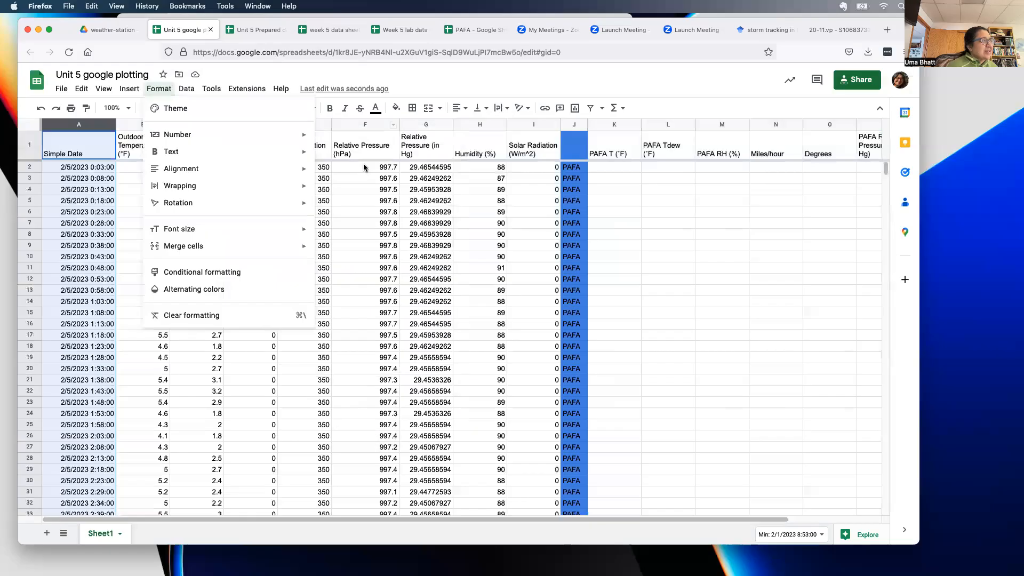
pyautogui.moveTo(302, 139)
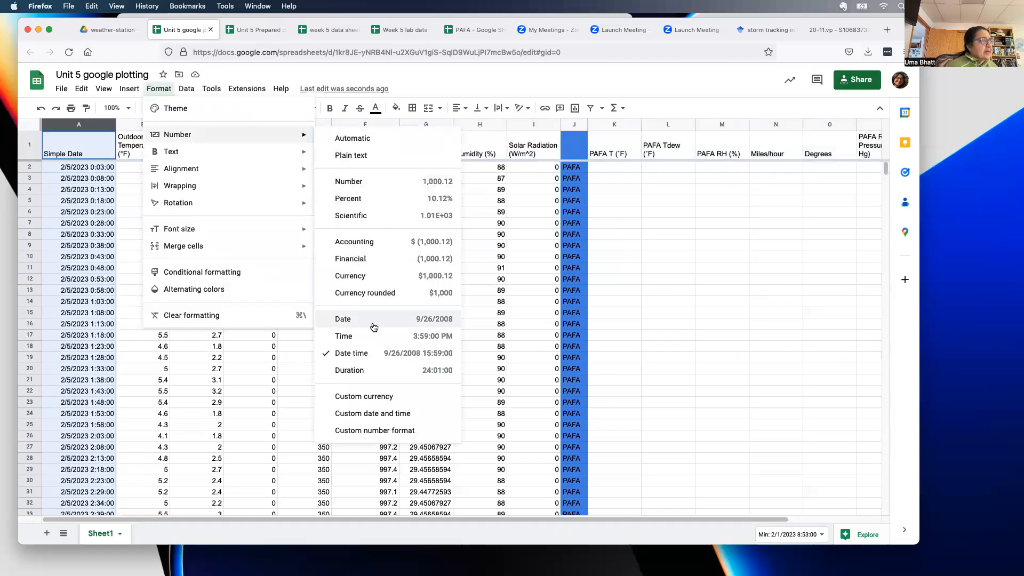
pyautogui.click(381, 358)
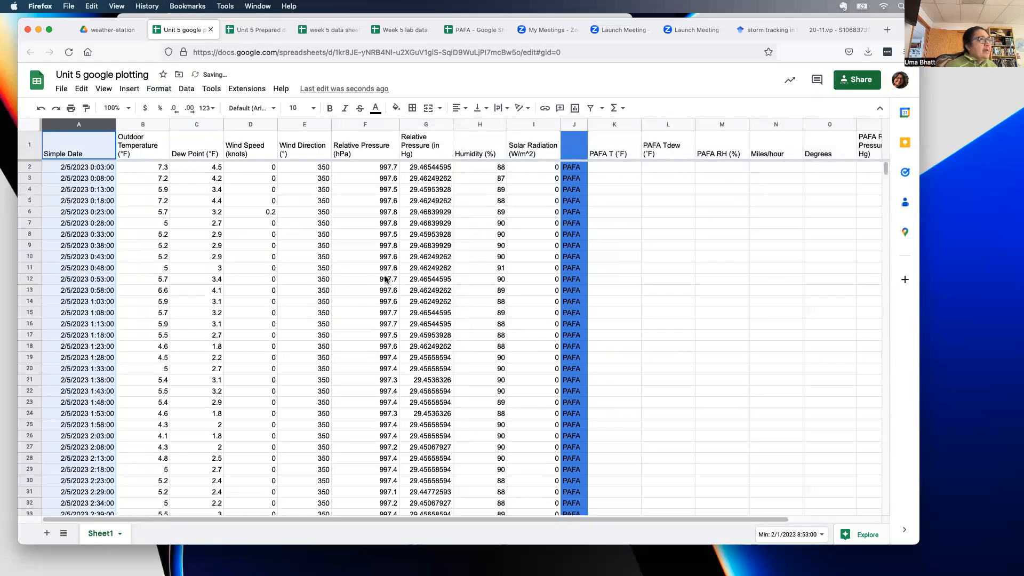
pyautogui.moveTo(80, 149); pyautogui.dragTo(809, 518)
pyautogui.moveTo(887, 175); pyautogui.dragTo(897, 475)
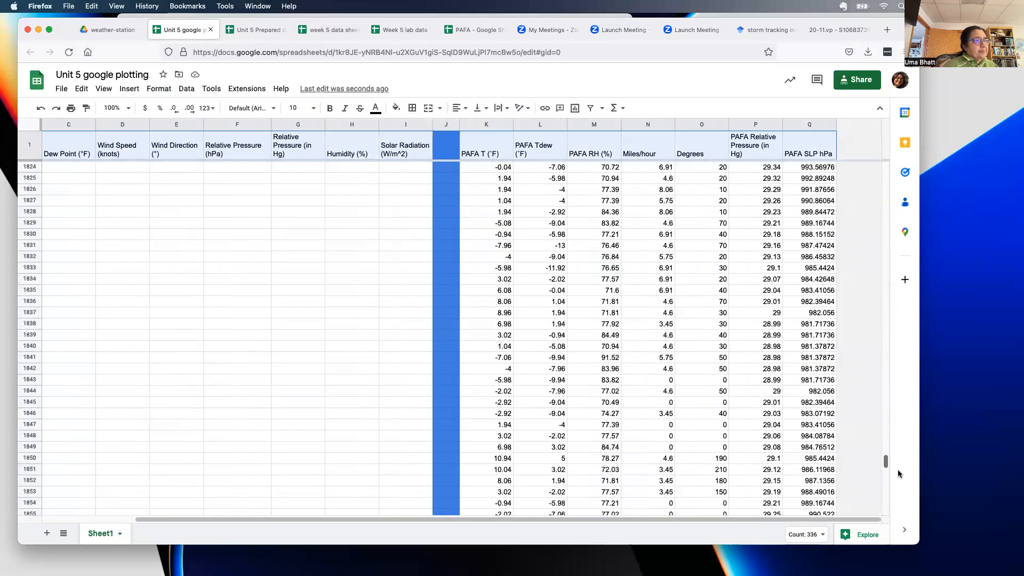
# - Sort A1:Q1975 by Simple Date A→Z, treating the first row as headers
pyautogui.keyDown('shift'); pyautogui.click(823, 425); pyautogui.keyUp('shift')
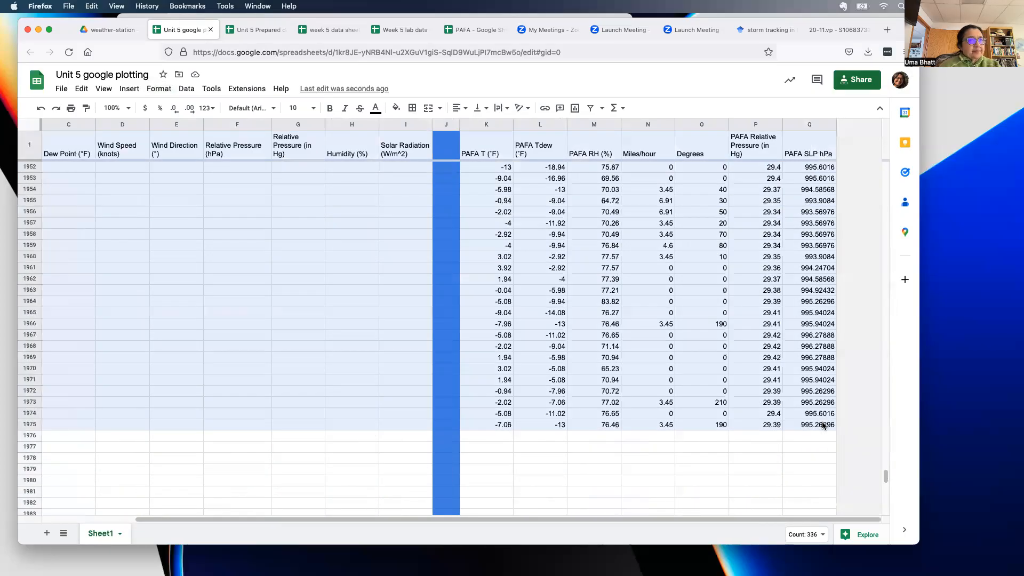
pyautogui.click(186, 89)
pyautogui.moveTo(212, 128)
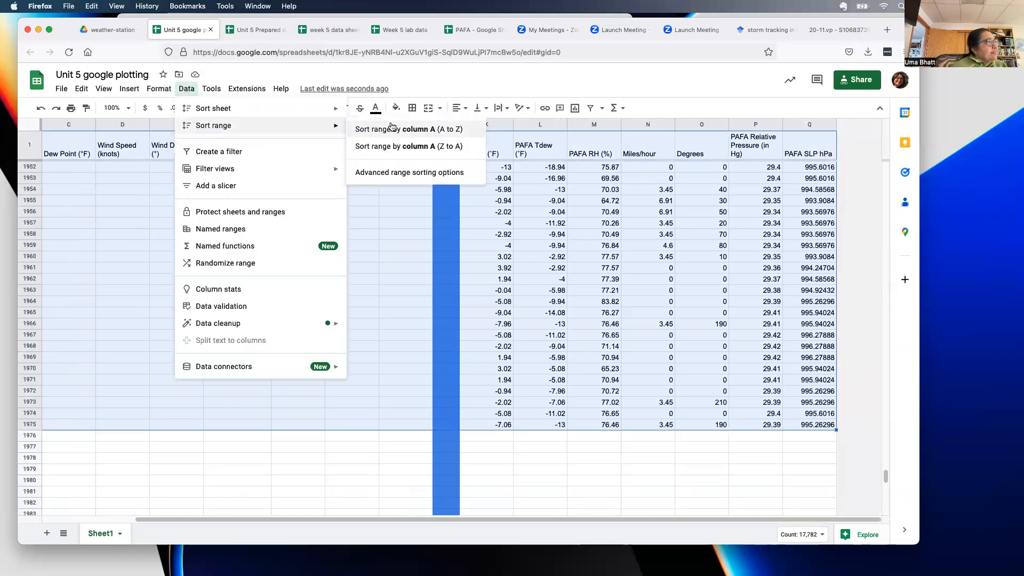
pyautogui.click(402, 178)
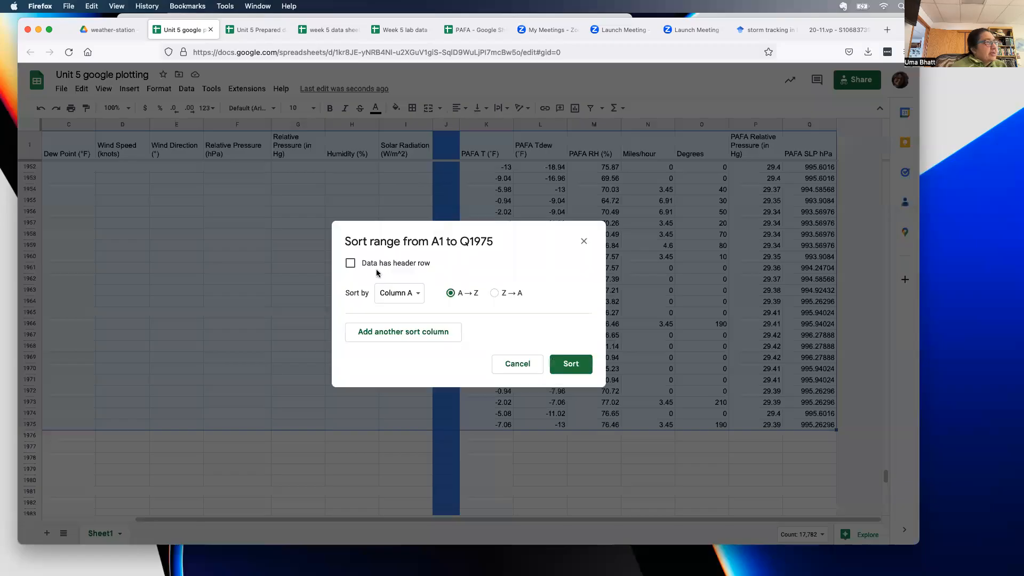
pyautogui.click(350, 263)
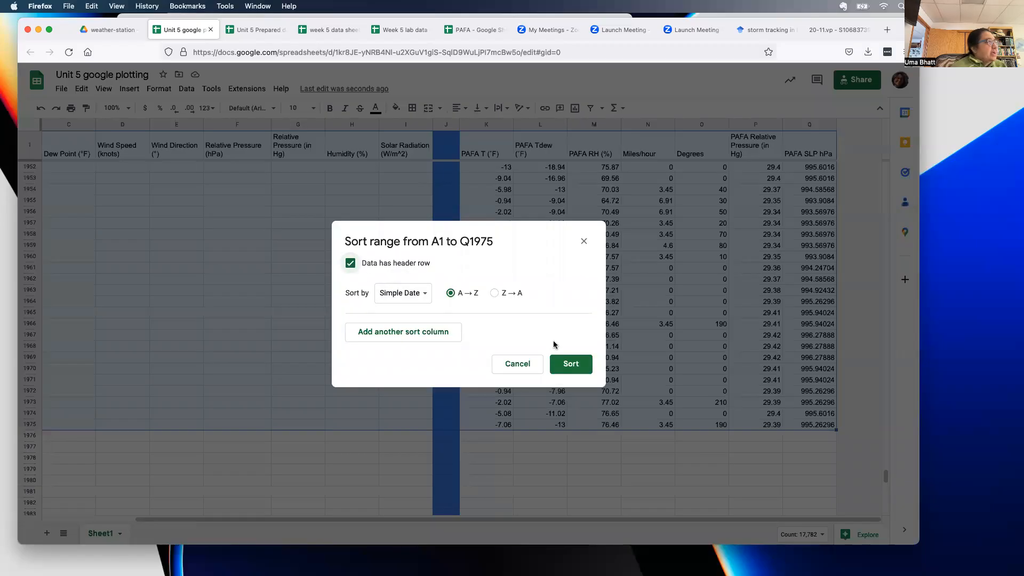
pyautogui.click(568, 366)
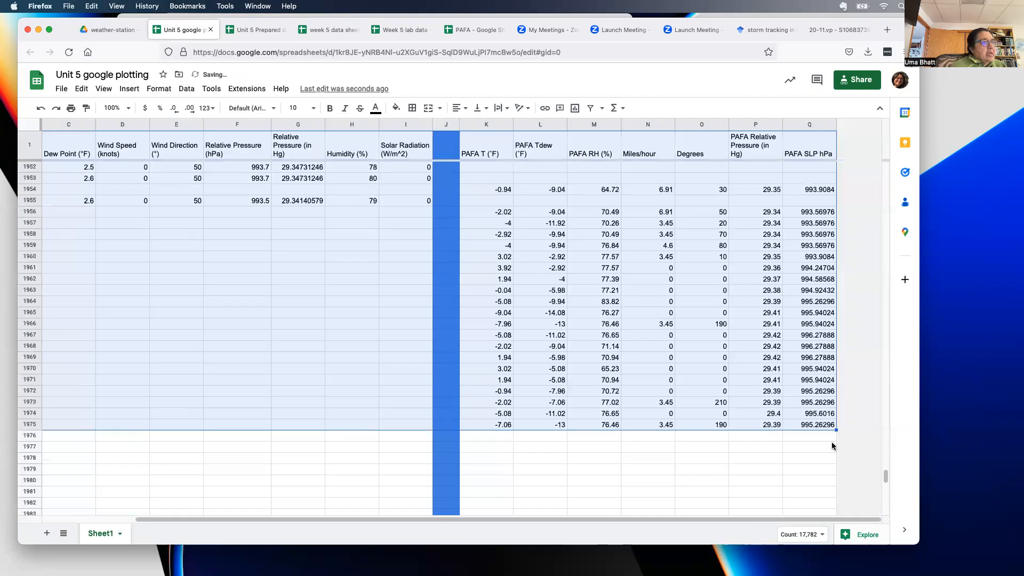
# - Clear the 2/11/2023 PAFA values in K1956:Q1975
pyautogui.hscroll(-5, 651, 533)
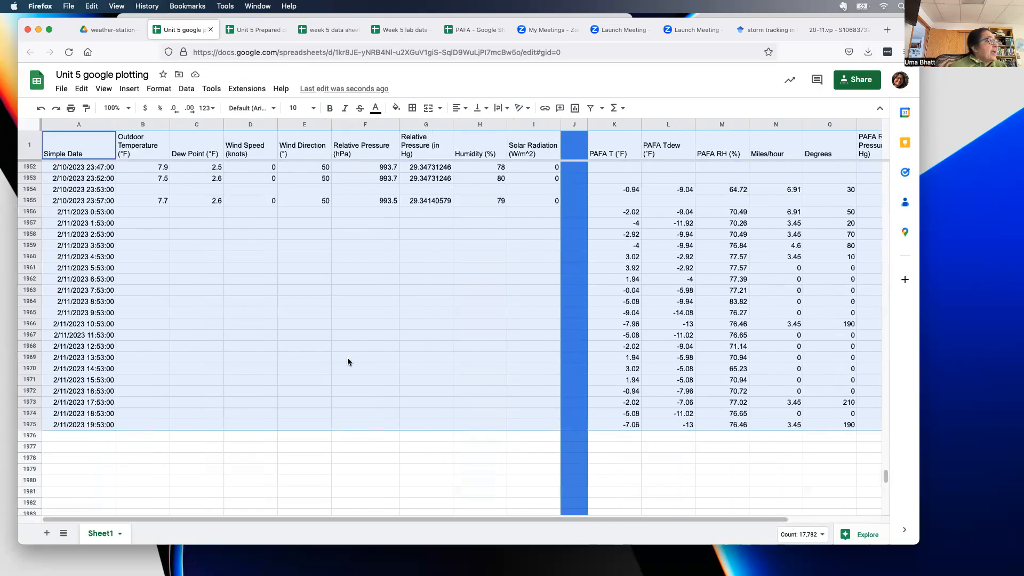
pyautogui.moveTo(86, 211); pyautogui.dragTo(949, 434)
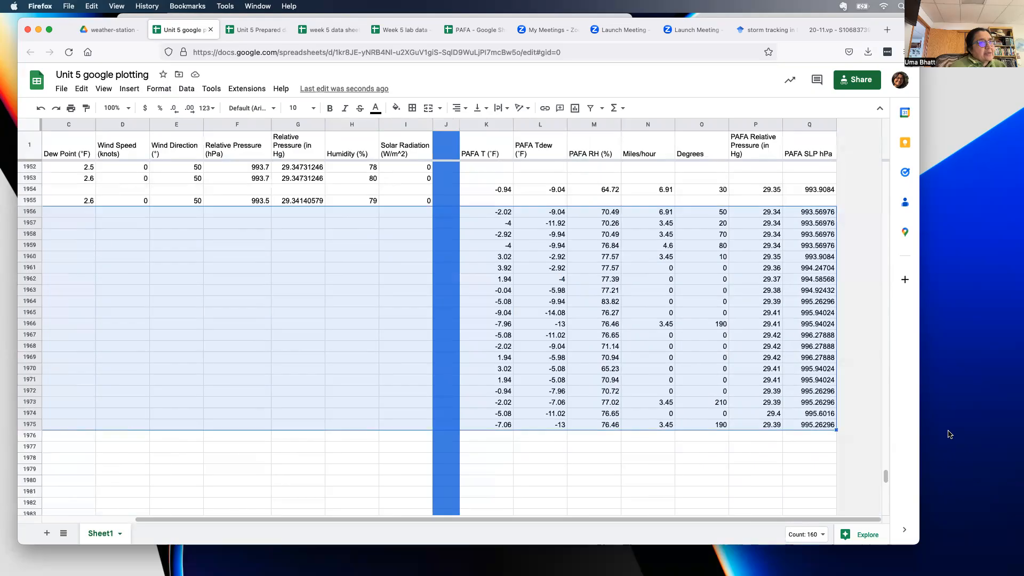
pyautogui.press('Delete')
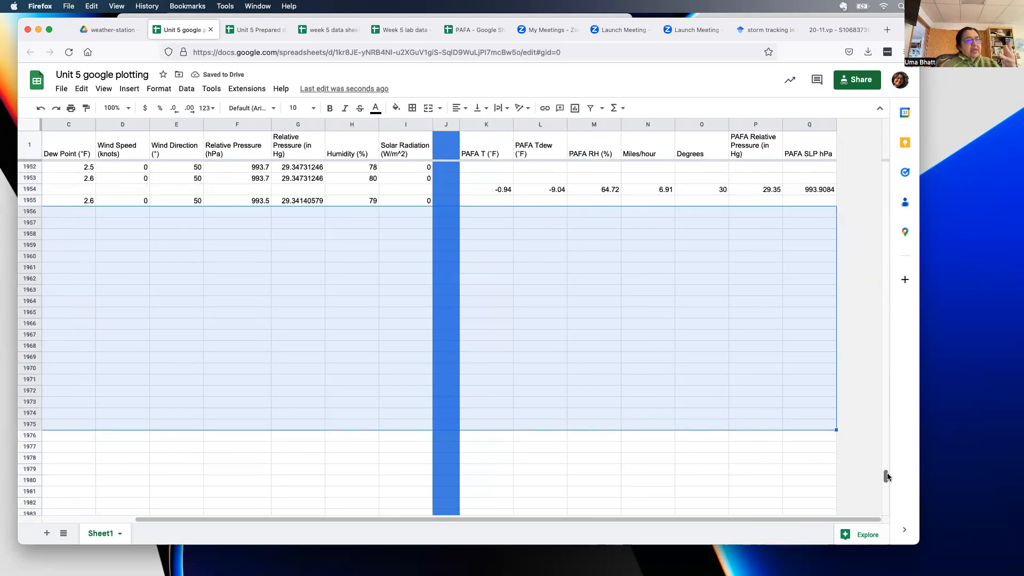
pyautogui.moveTo(887, 476); pyautogui.dragTo(872, 95)
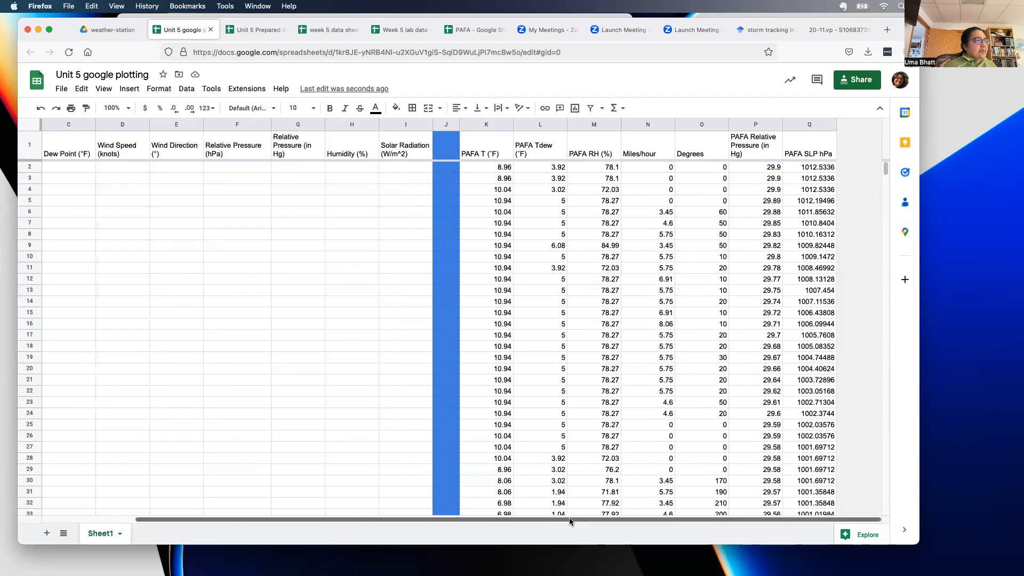
# - Undo the sort to restore the unsorted order and return to cell A1
pyautogui.moveTo(568, 518); pyautogui.dragTo(338, 539)
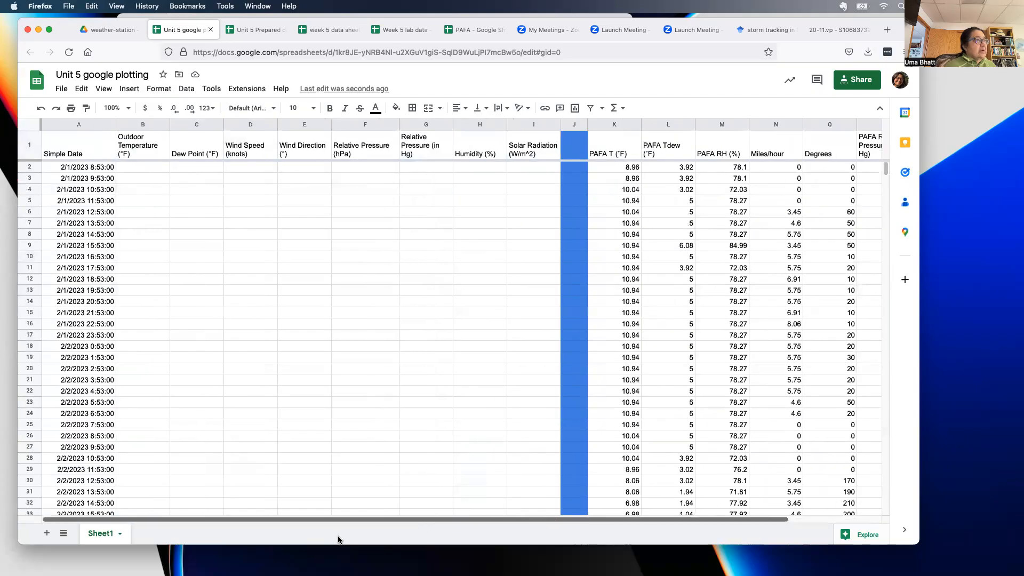
pyautogui.press('super+z')
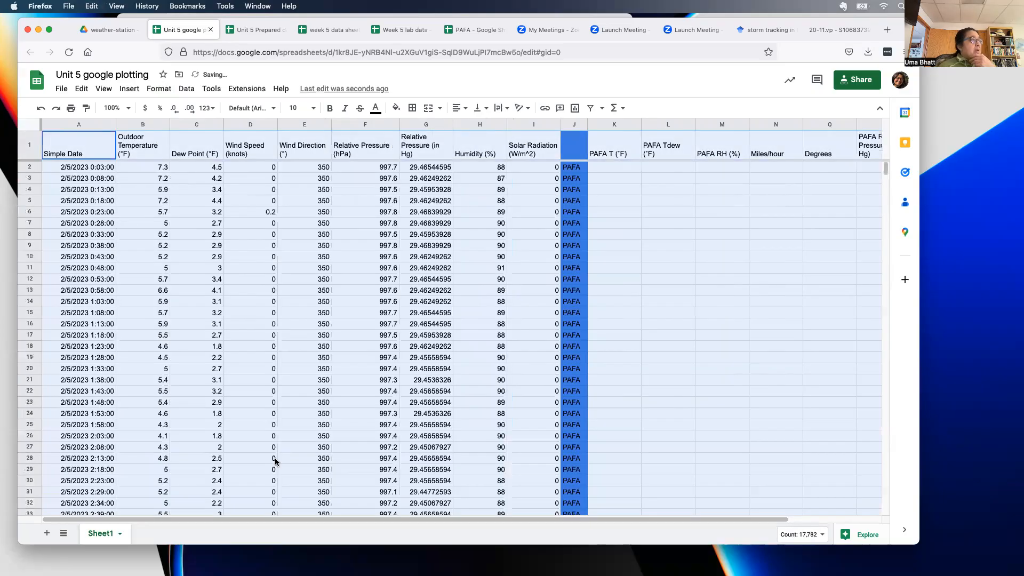
pyautogui.click(185, 235)
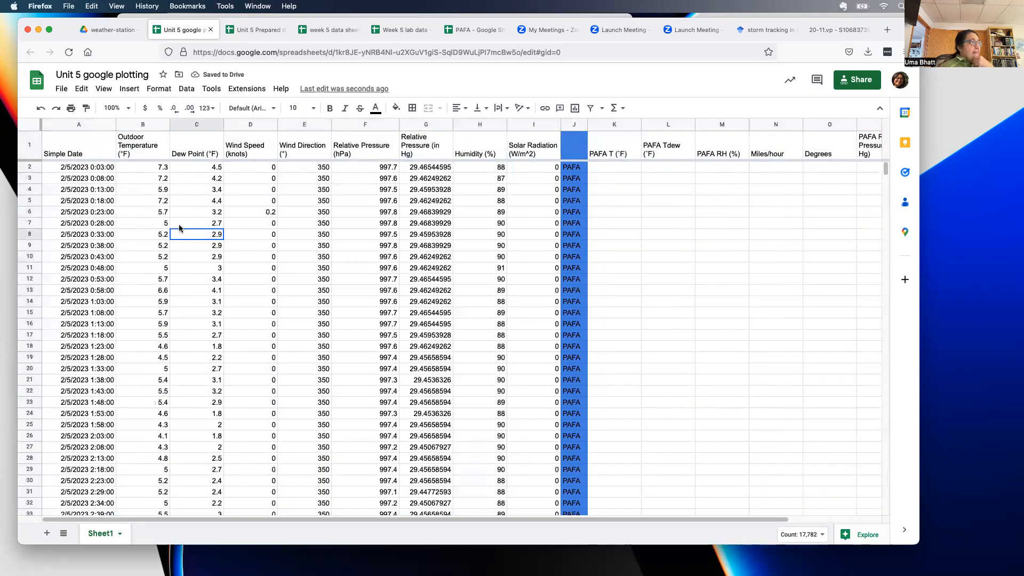
pyautogui.click(60, 146)
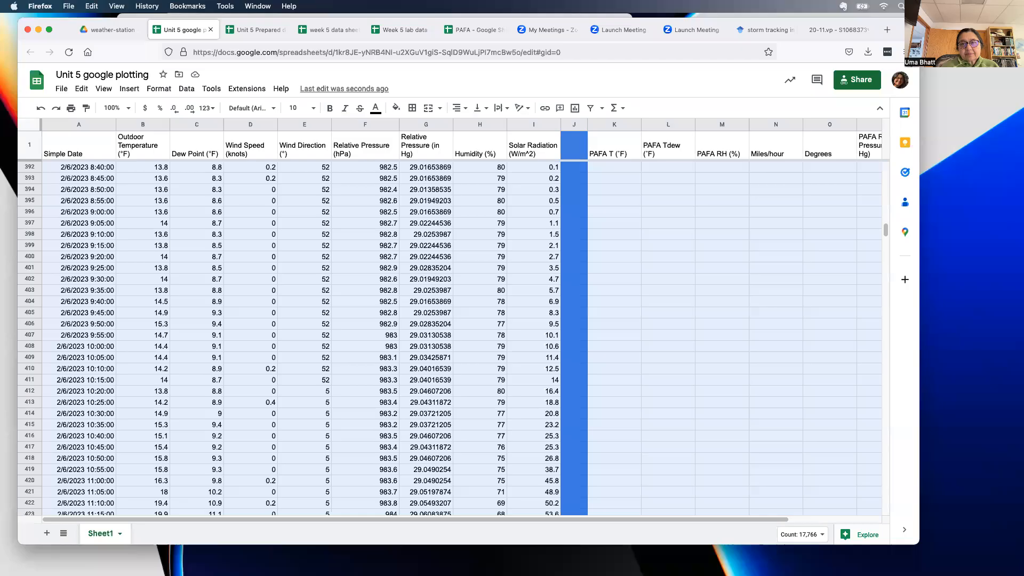
# - Select row 1724, where the PAFA records begin on 2/1/2023
pyautogui.scroll(-20, 635, 258)
pyautogui.scroll(-20, 635, 254)
pyautogui.scroll(-20, 635, 257)
pyautogui.scroll(-20, 635, 257)
pyautogui.scroll(-20, 635, 257)
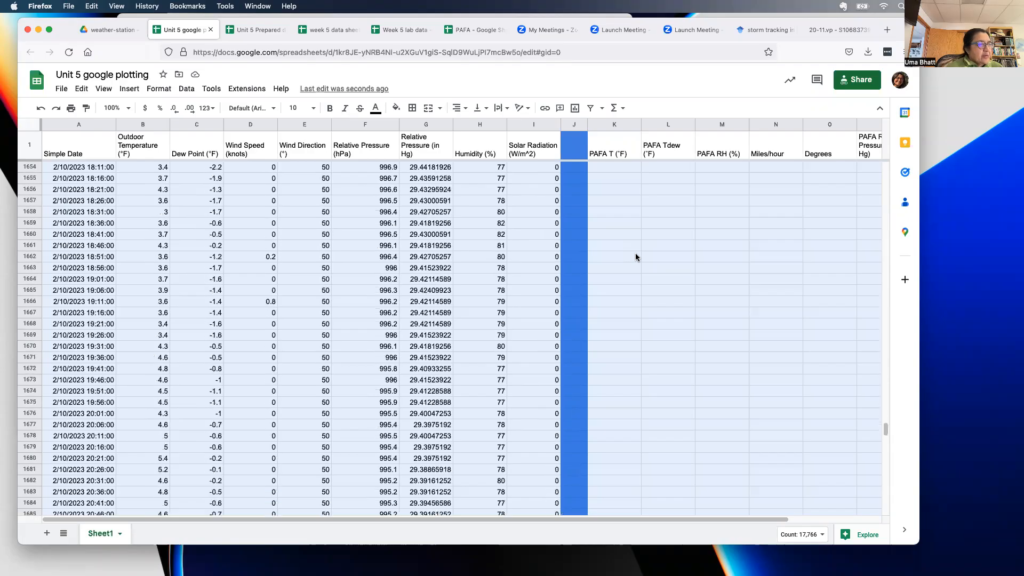
pyautogui.scroll(-13, 635, 257)
pyautogui.moveTo(74, 248); pyautogui.dragTo(93, 336)
pyautogui.click(27, 246)
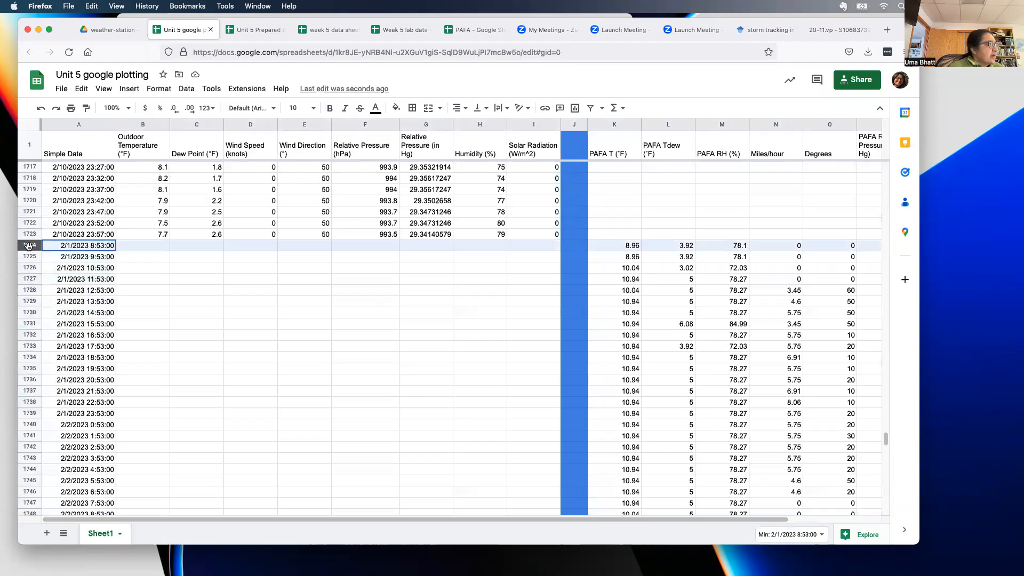
# - Delete rows 1724–1811, the PAFA readings dated 2/1 to 2/4/2023
pyautogui.scroll(-10, 48, 277)
pyautogui.scroll(-13, 48, 278)
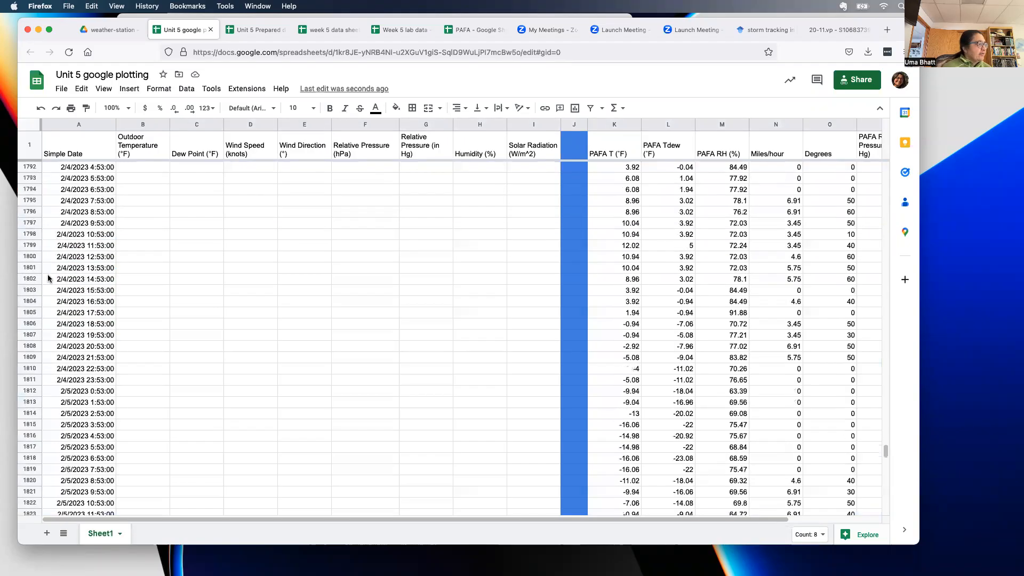
pyautogui.rightClick(29, 376)
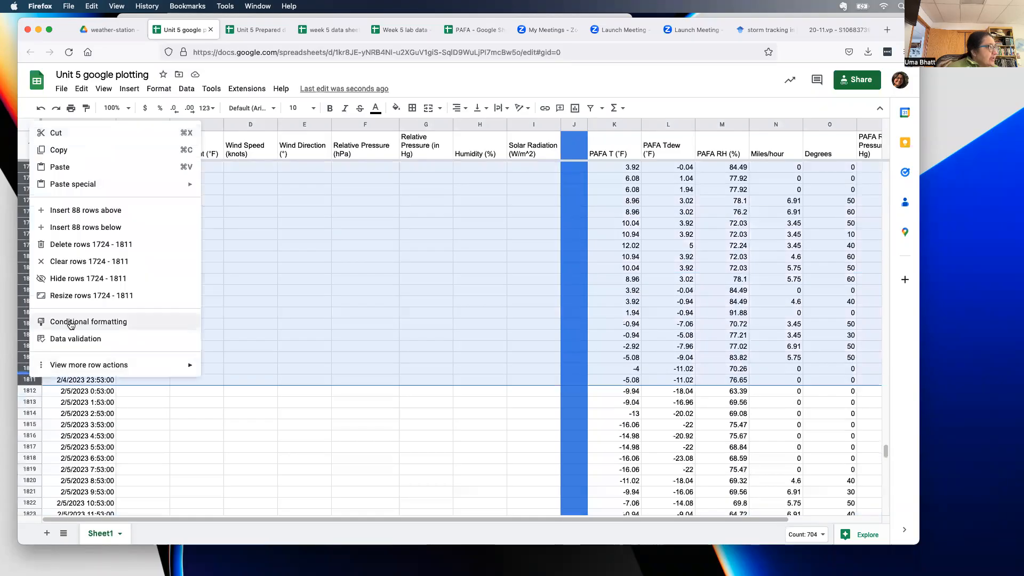
pyautogui.click(75, 246)
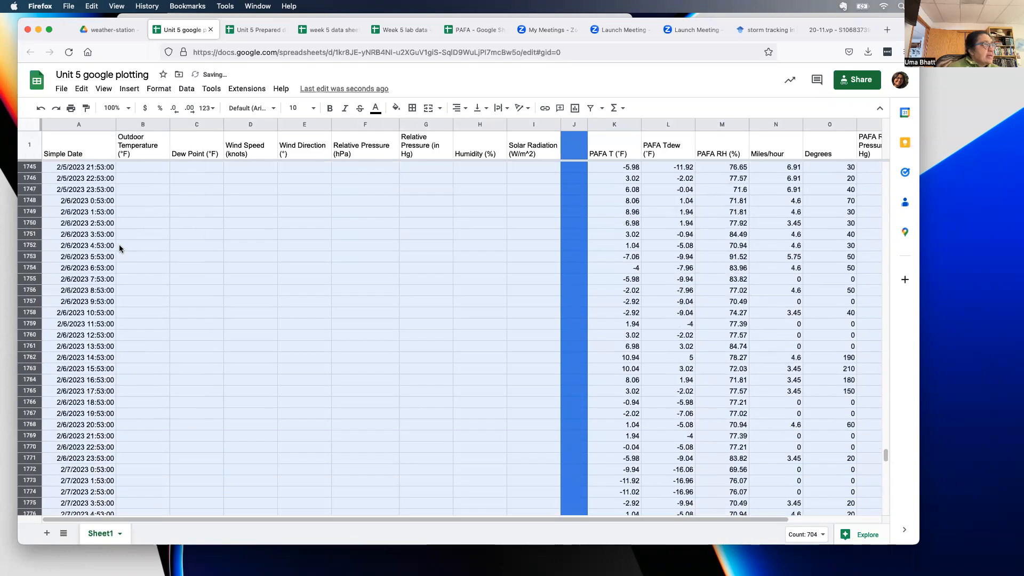
# - Select the combined station and PAFA data in A2:Q1887
pyautogui.scroll(15, 123, 244)
pyautogui.scroll(-5, 104, 305)
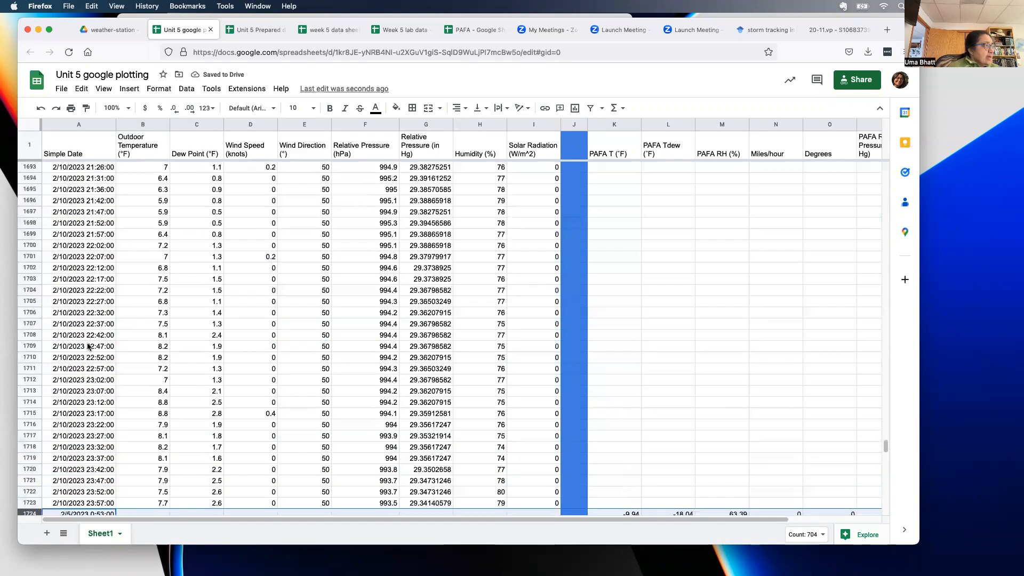
pyautogui.scroll(-4, 83, 327)
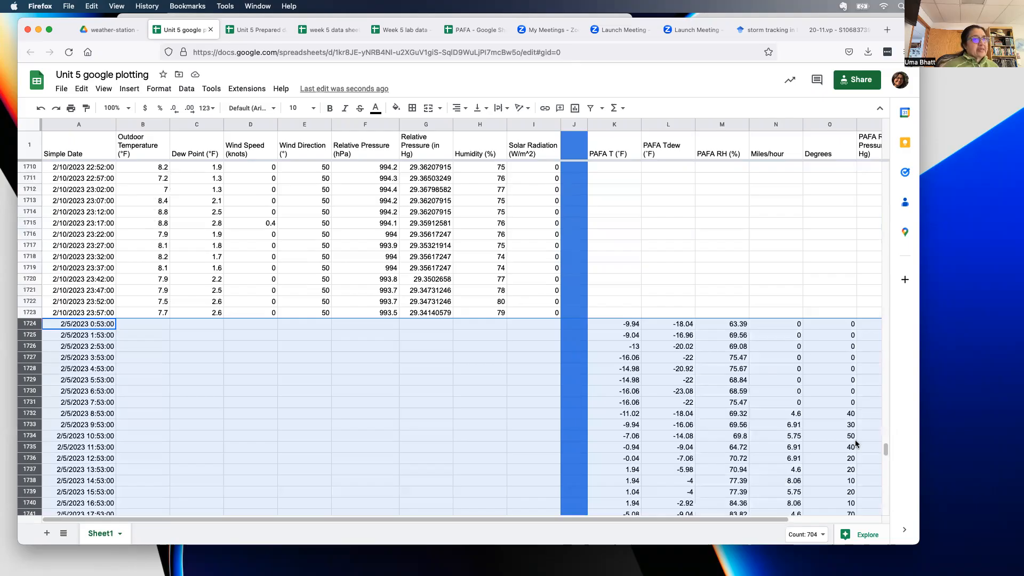
pyautogui.moveTo(885, 448); pyautogui.dragTo(521, 169)
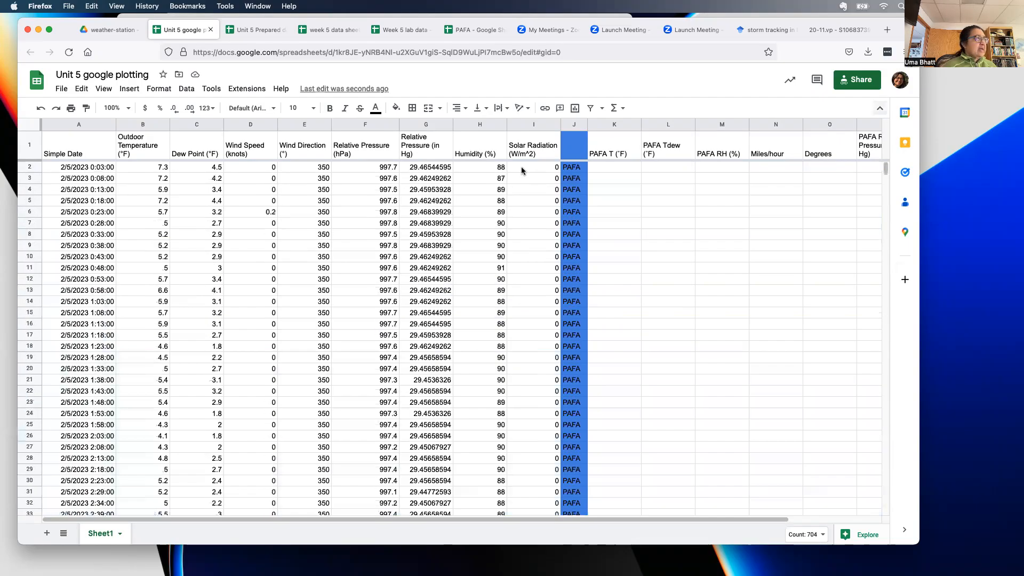
pyautogui.moveTo(90, 178); pyautogui.dragTo(833, 509)
pyautogui.moveTo(878, 206)
pyautogui.mouseDown()
pyautogui.moveTo(893, 302)
pyautogui.moveTo(887, 473)
pyautogui.mouseUp()
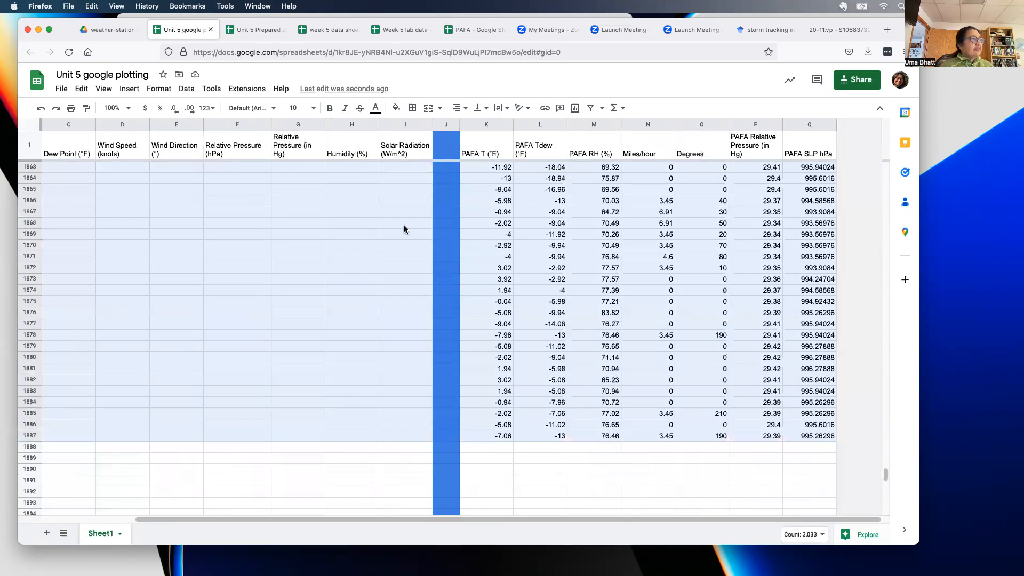
# - Sort A2:Q1887 ascending by Simple Date in column A
pyautogui.click(187, 88)
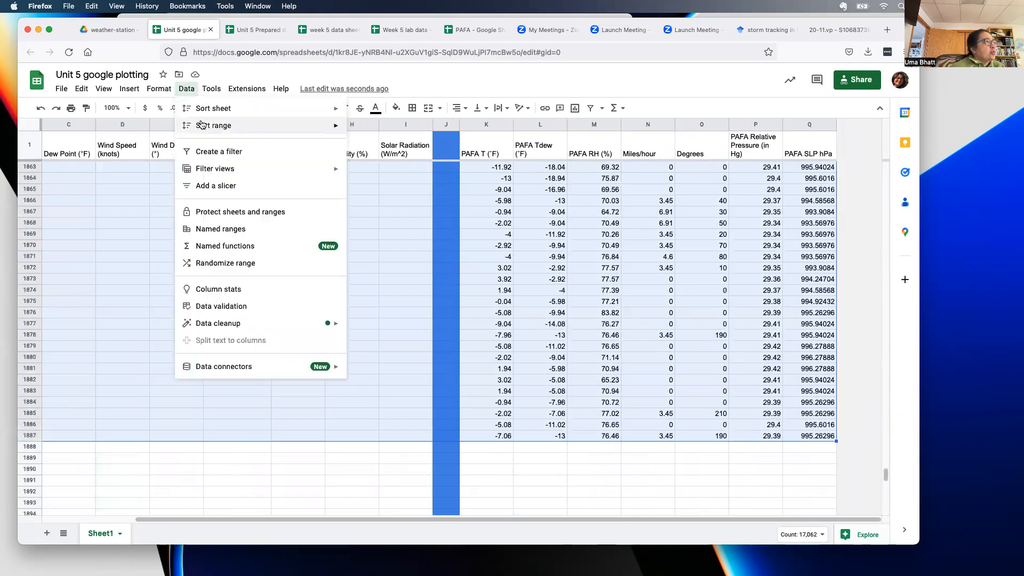
pyautogui.moveTo(203, 125)
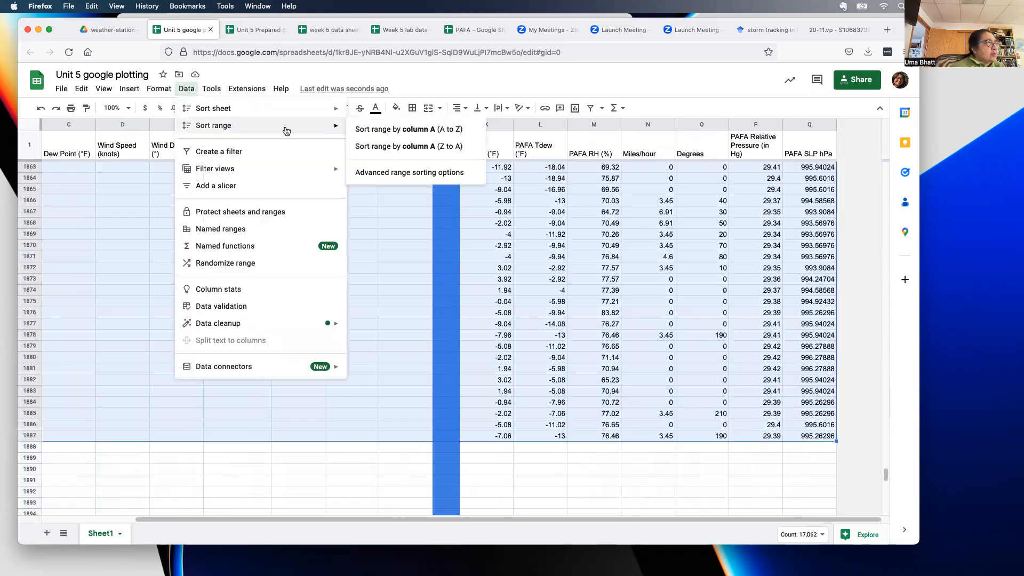
pyautogui.click(385, 172)
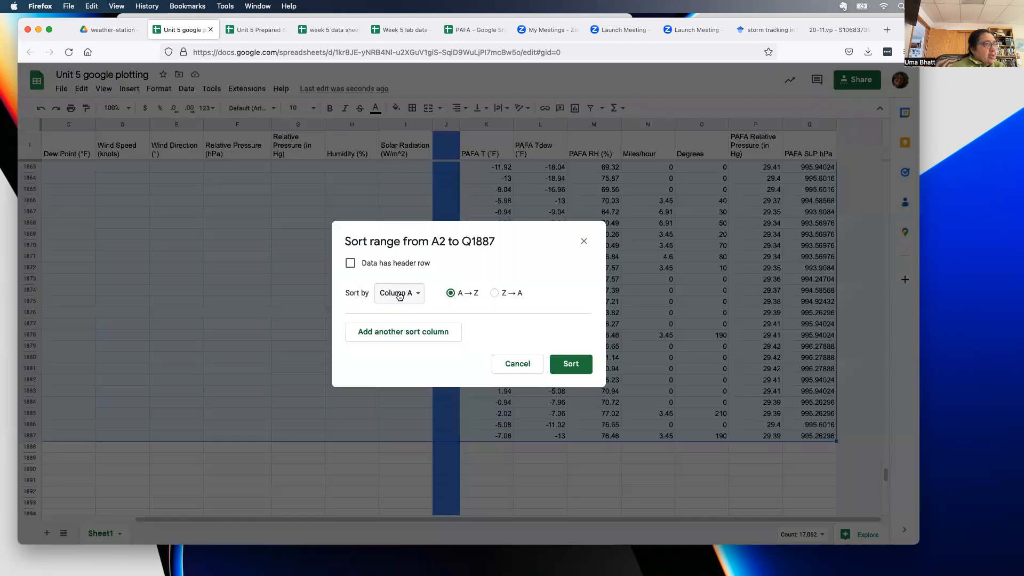
pyautogui.click(570, 368)
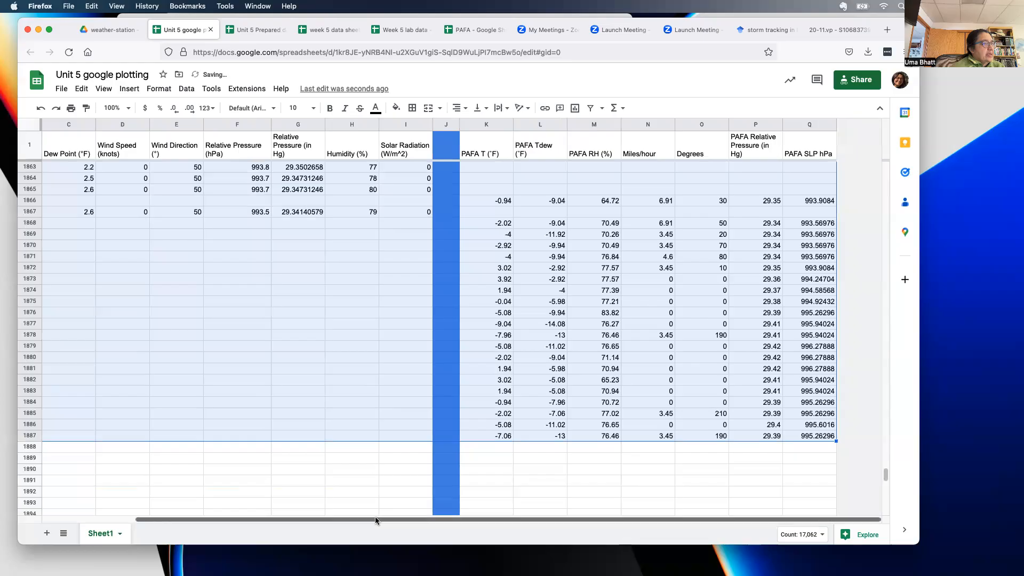
# - Select rows 1868–1887, the 2/11/2023 PAFA-only rows
pyautogui.moveTo(375, 519); pyautogui.dragTo(260, 526)
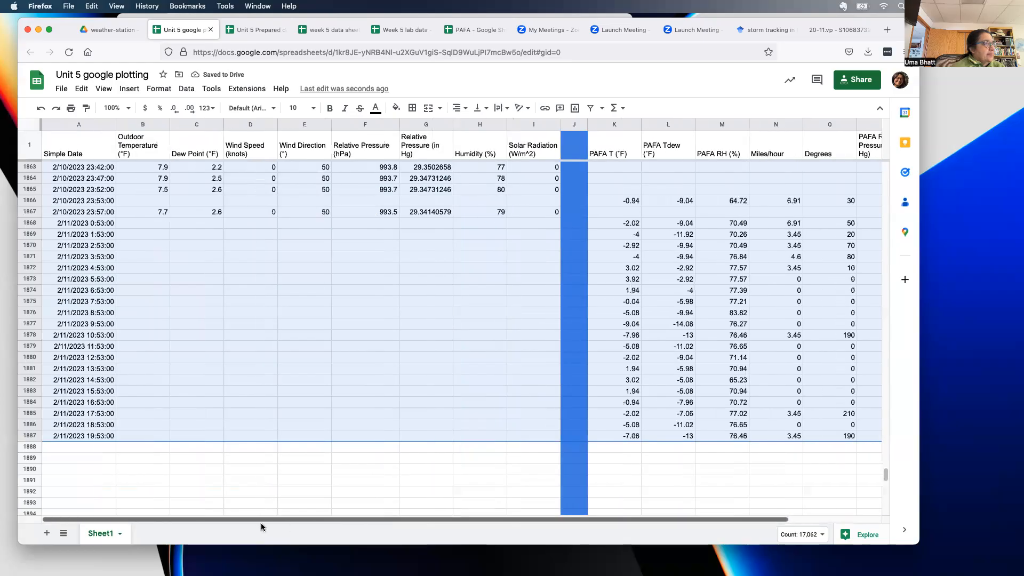
pyautogui.click(132, 248)
pyautogui.moveTo(88, 223); pyautogui.dragTo(124, 425)
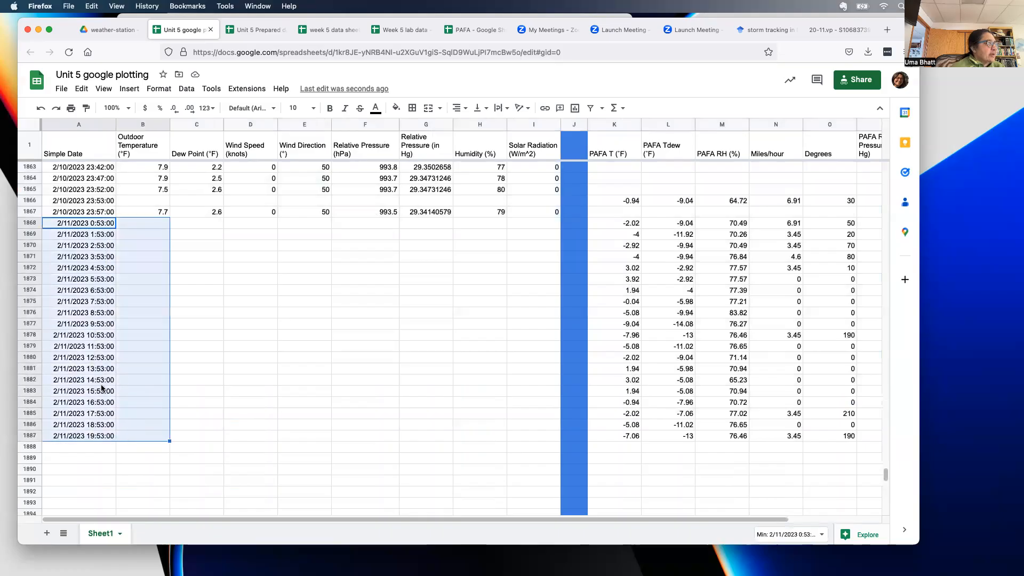
pyautogui.click(30, 222)
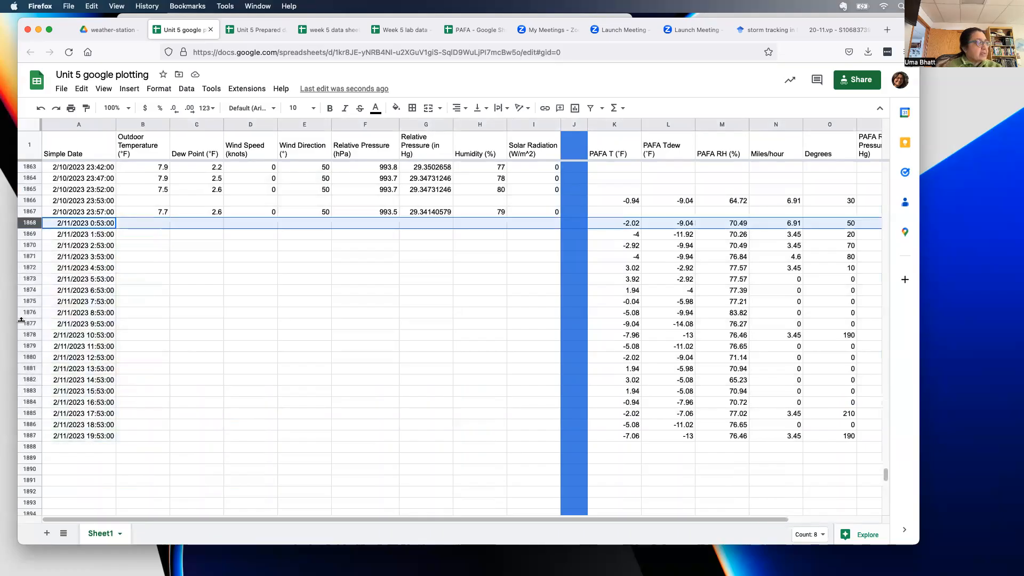
pyautogui.keyDown('shift'); pyautogui.click(32, 435); pyautogui.keyUp('shift')
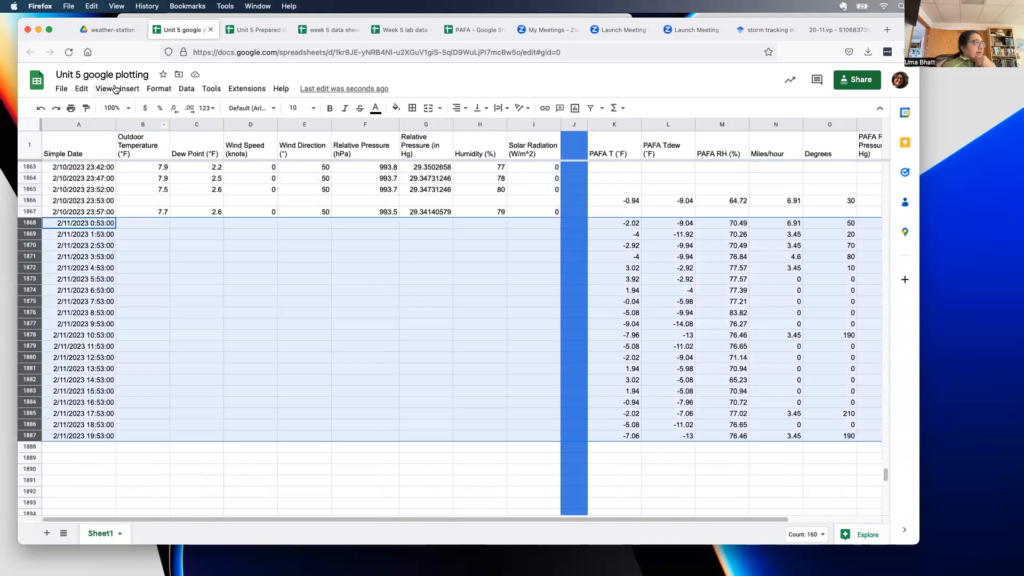
# - Delete rows 1868–1887 holding the 2/11/2023 PAFA readings
pyautogui.click(83, 89)
pyautogui.moveTo(99, 245)
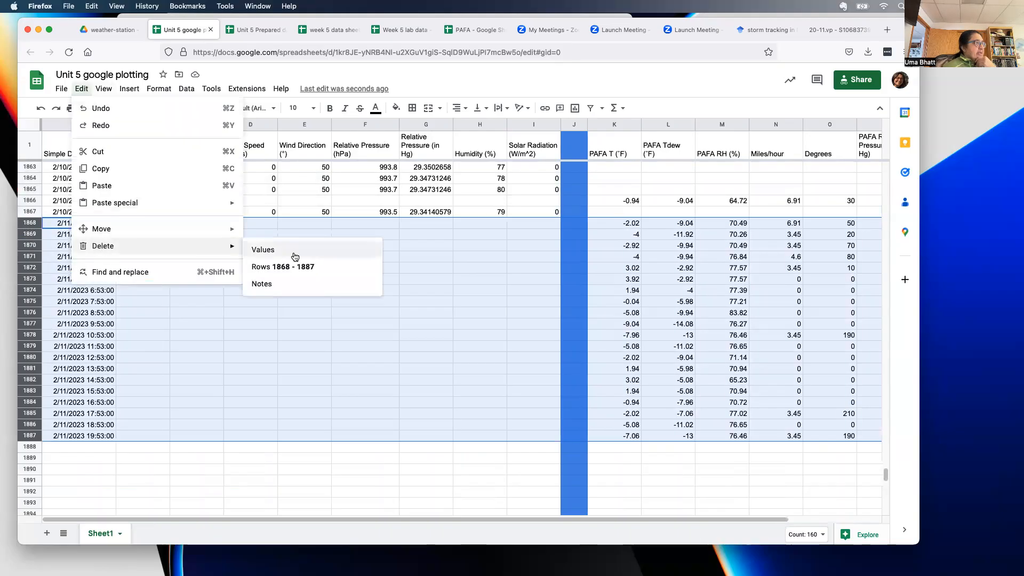
pyautogui.click(311, 265)
pyautogui.scroll(10, 495, 278)
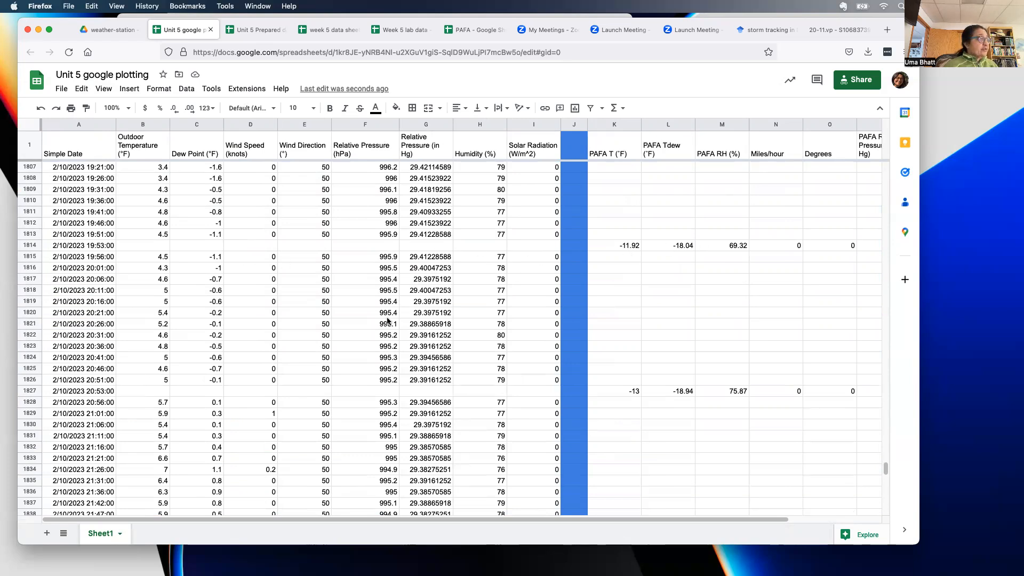
pyautogui.scroll(20, 104, 393)
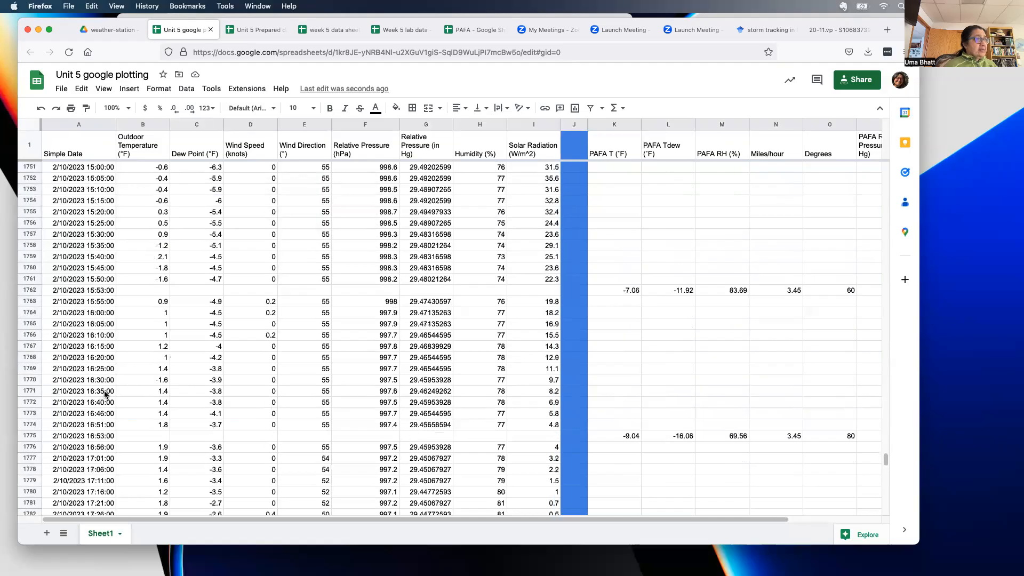
pyautogui.scroll(12, 405, 346)
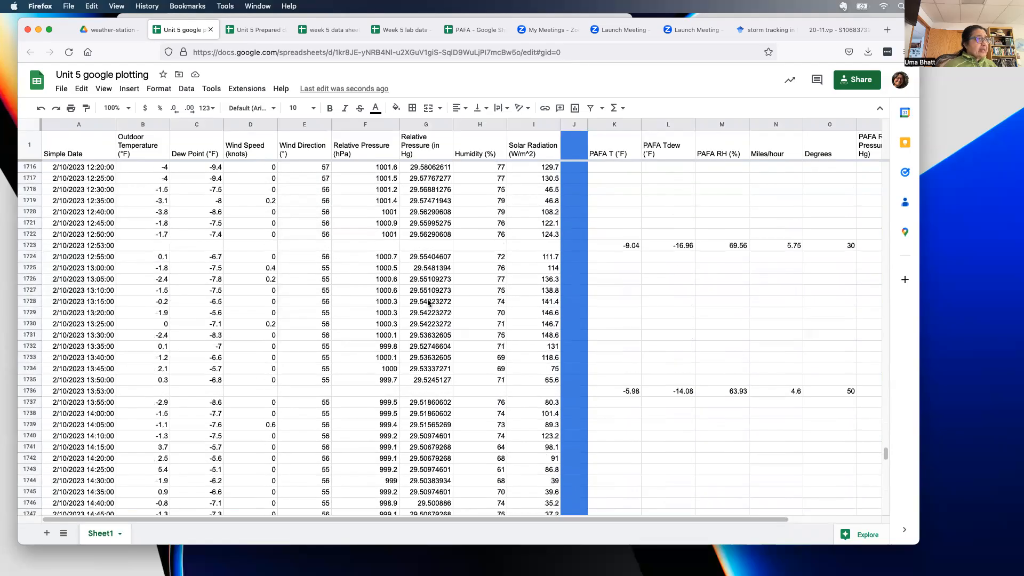
pyautogui.scroll(20, 433, 237)
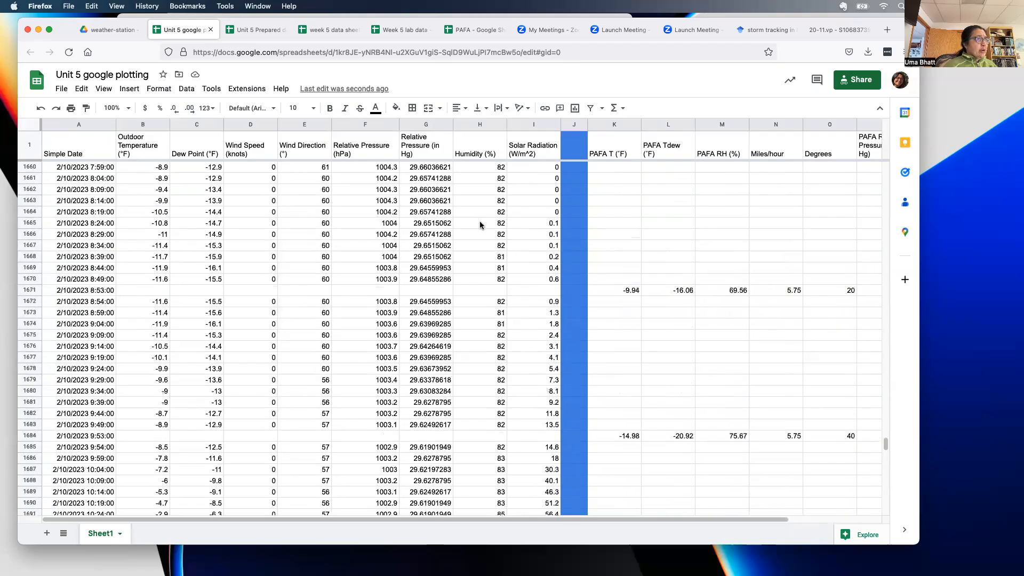
pyautogui.scroll(3, 481, 222)
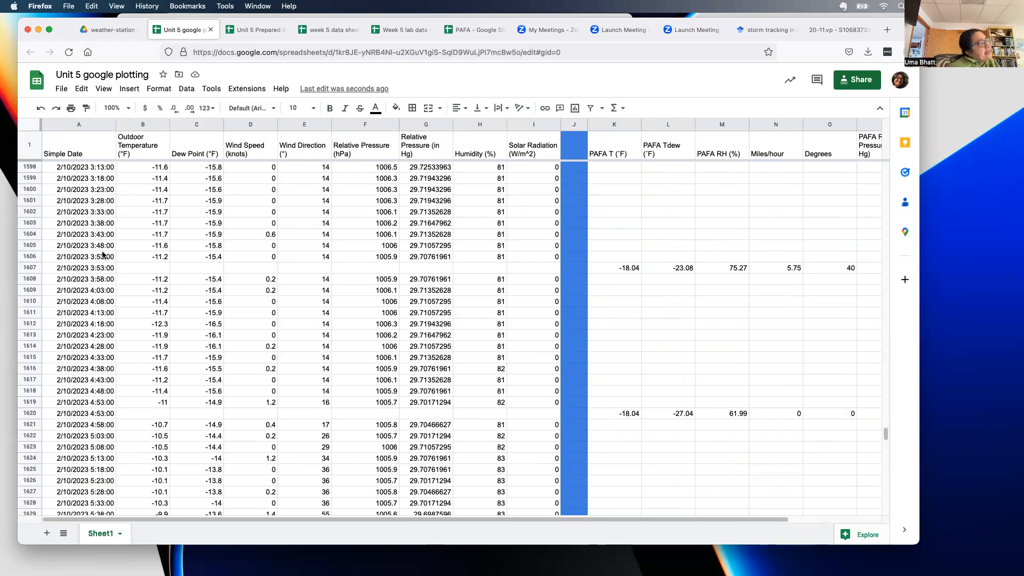
pyautogui.scroll(20, 98, 271)
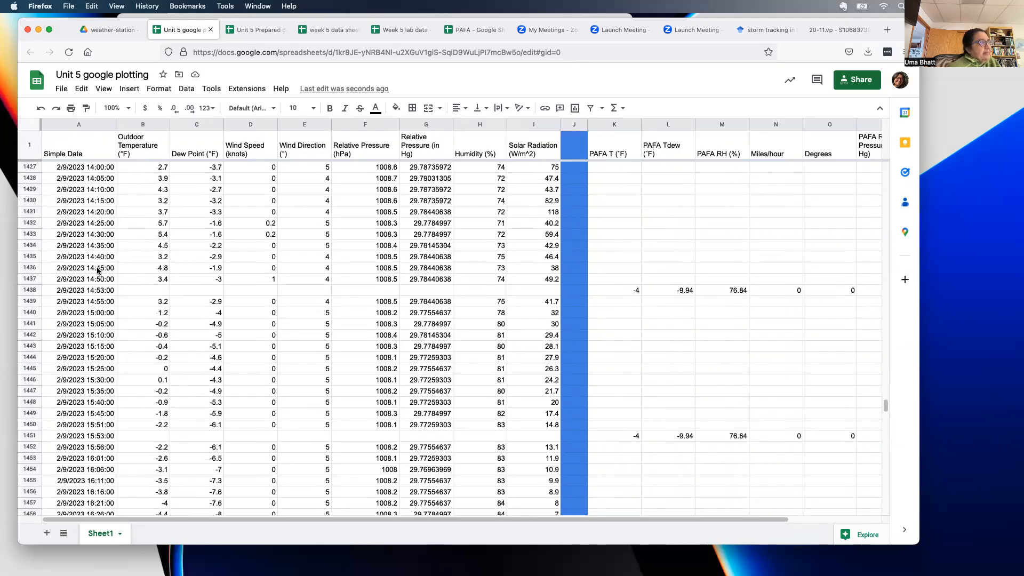
pyautogui.scroll(20, 98, 271)
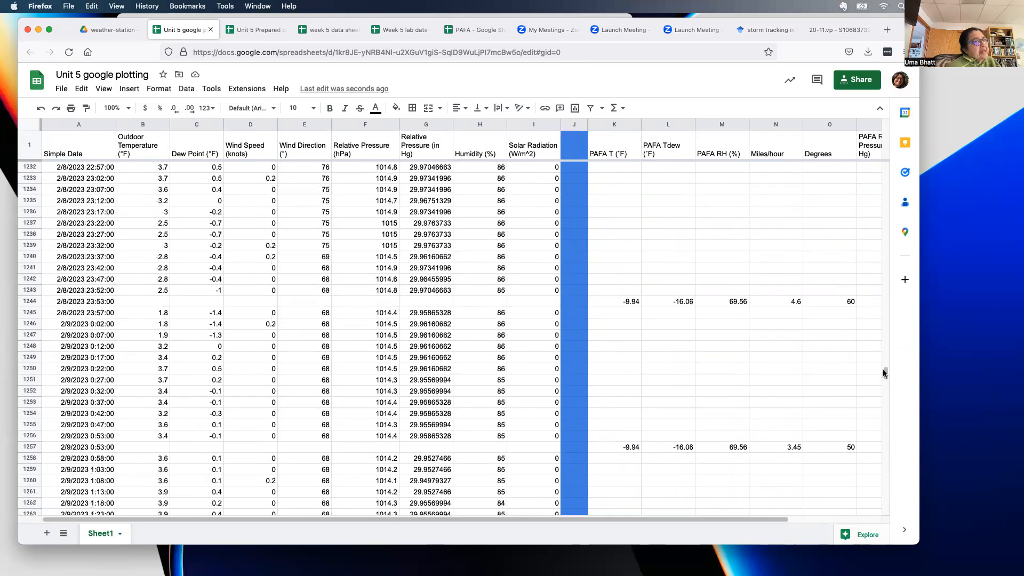
pyautogui.moveTo(885, 373); pyautogui.dragTo(913, 151)
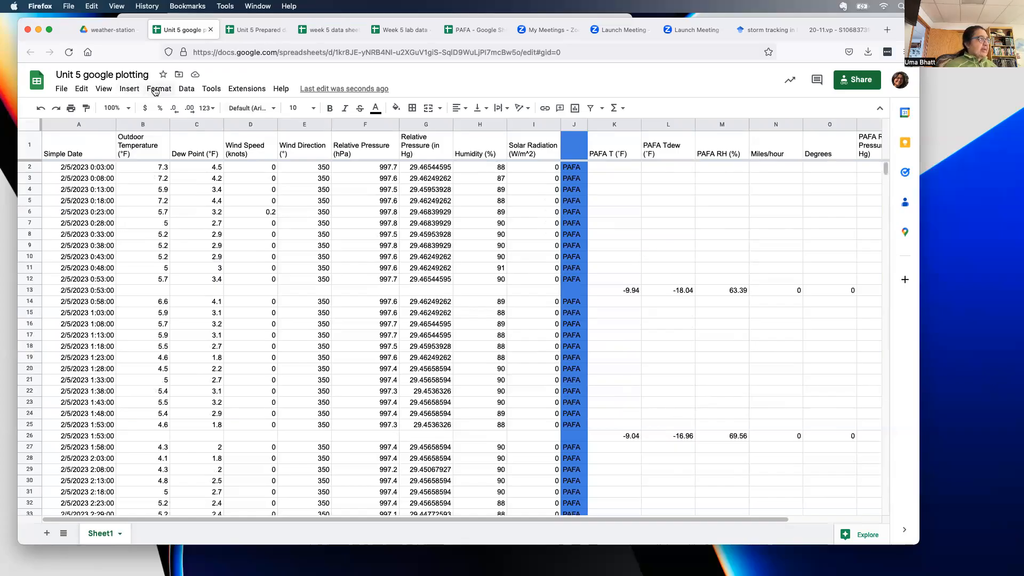
# - Select columns A, B and K (Simple Date, Outdoor Temperature, PAFA T) and insert a chart from them
pyautogui.click(130, 88)
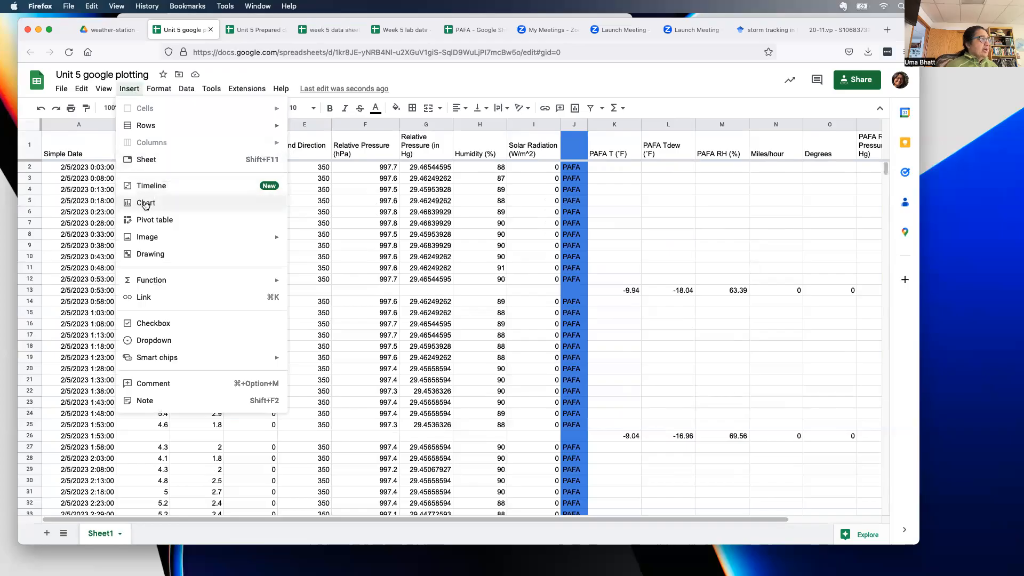
pyautogui.click(309, 75)
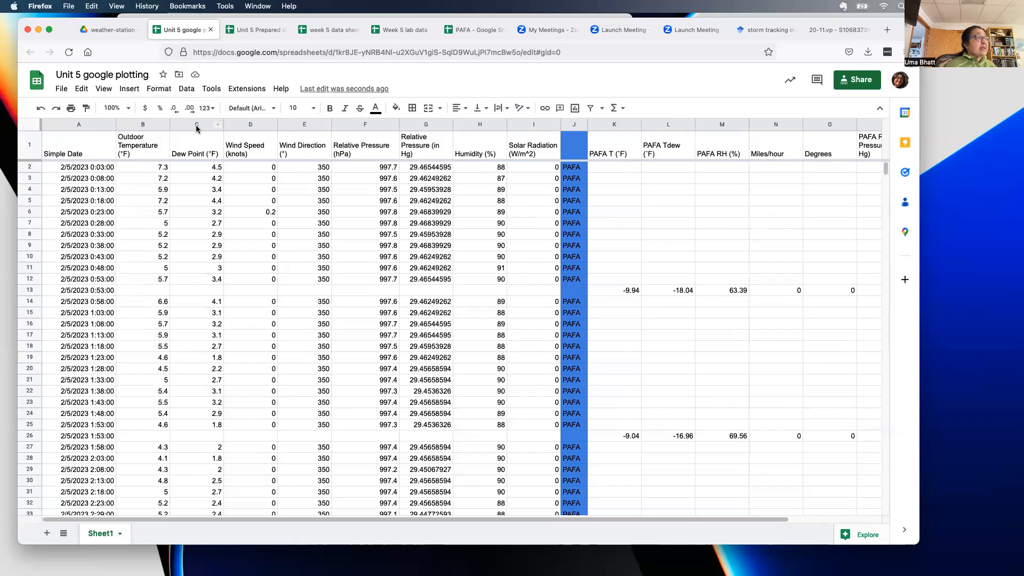
pyautogui.click(73, 120)
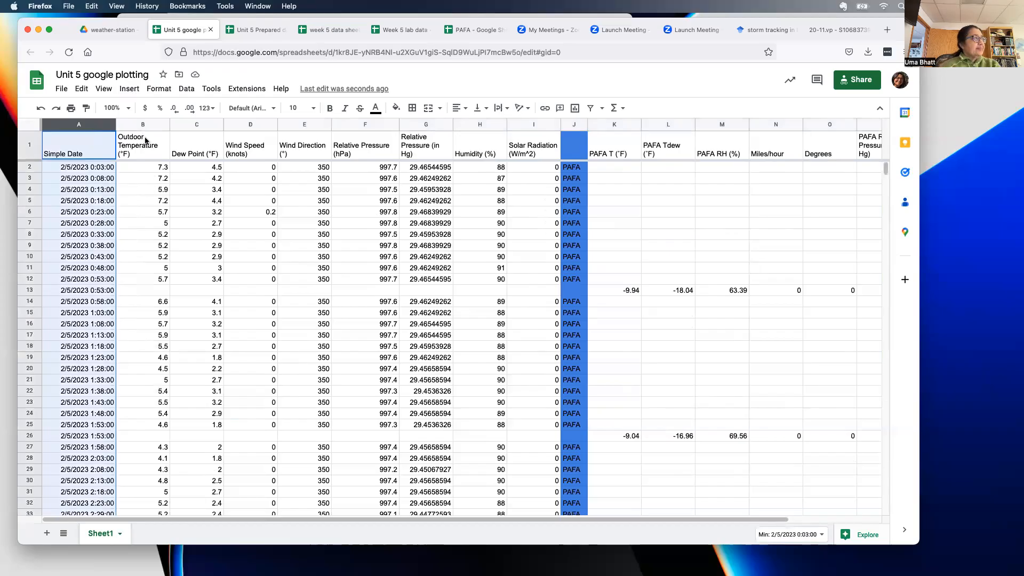
pyautogui.keyDown('shift'); pyautogui.click(138, 124); pyautogui.keyUp('shift')
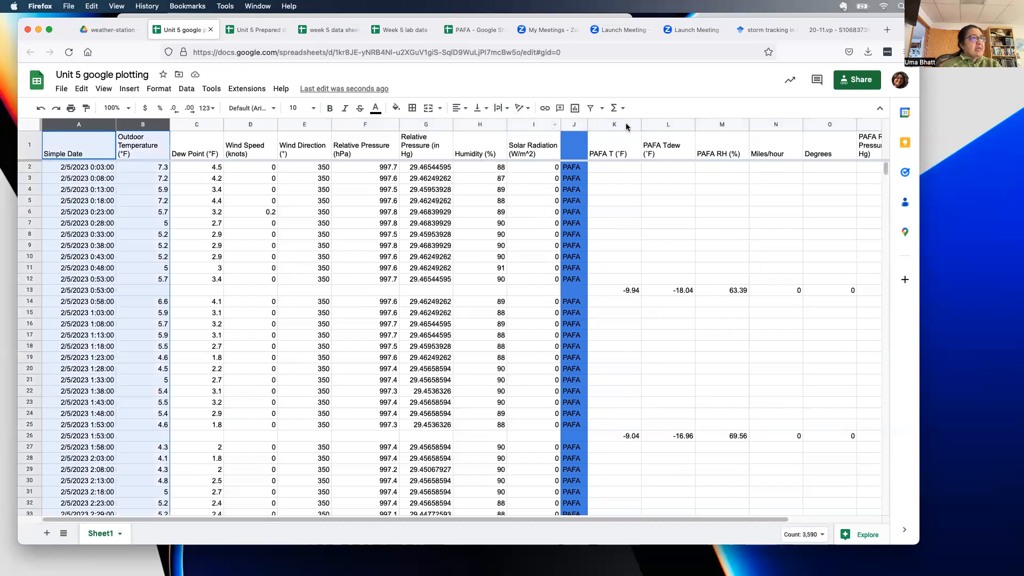
pyautogui.keyDown('shift'); pyautogui.click(621, 124); pyautogui.keyUp('shift')
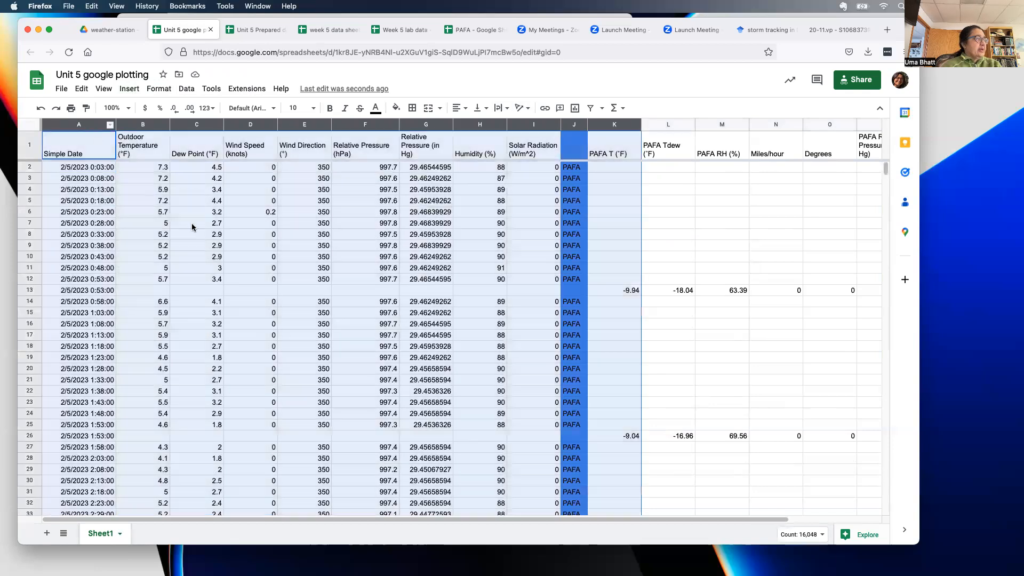
pyautogui.click(193, 227)
pyautogui.click(88, 124)
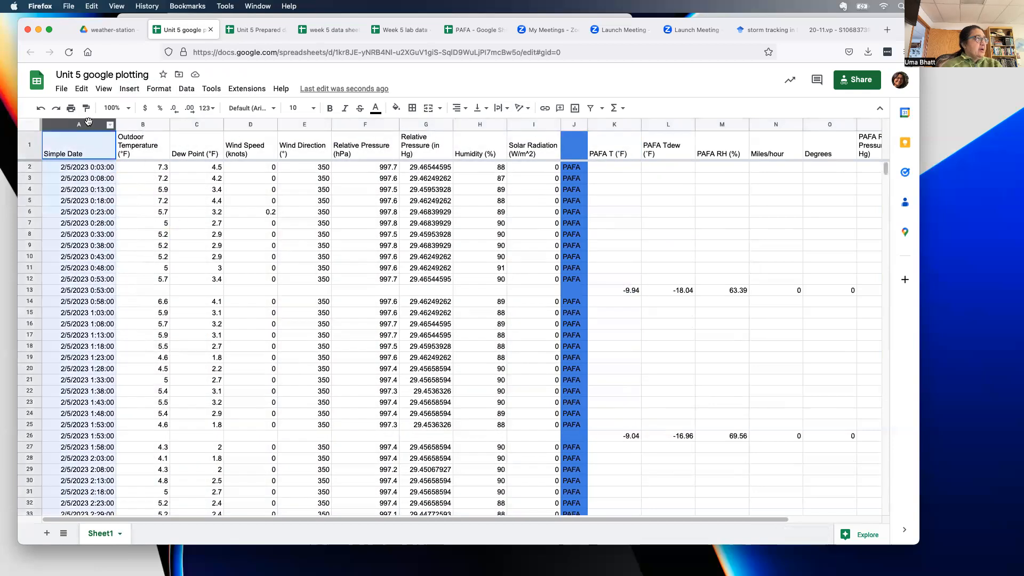
pyautogui.keyDown('shift'); pyautogui.click(162, 125); pyautogui.keyUp('shift')
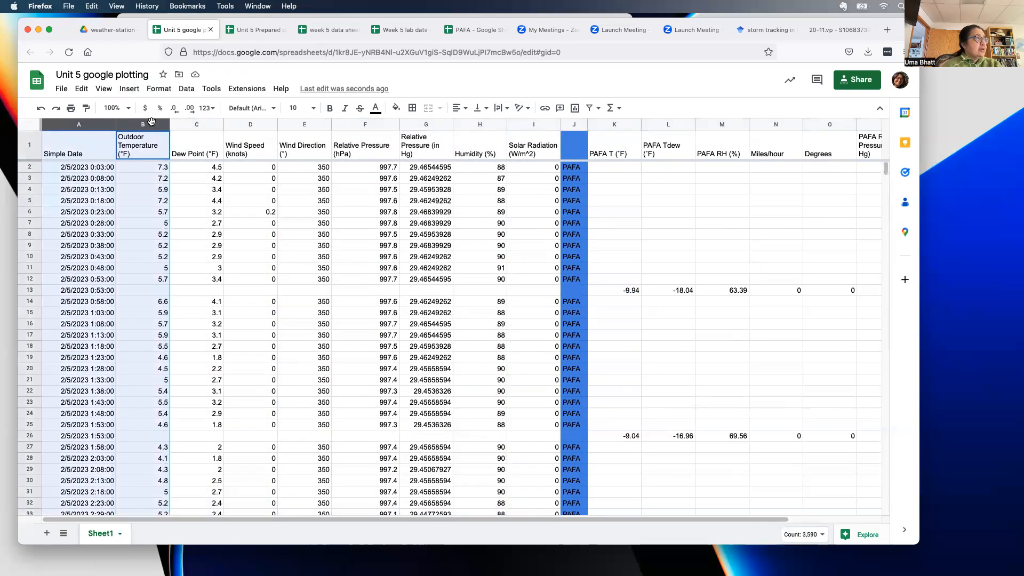
pyautogui.keyDown('super'); pyautogui.click(616, 125); pyautogui.keyUp('super')
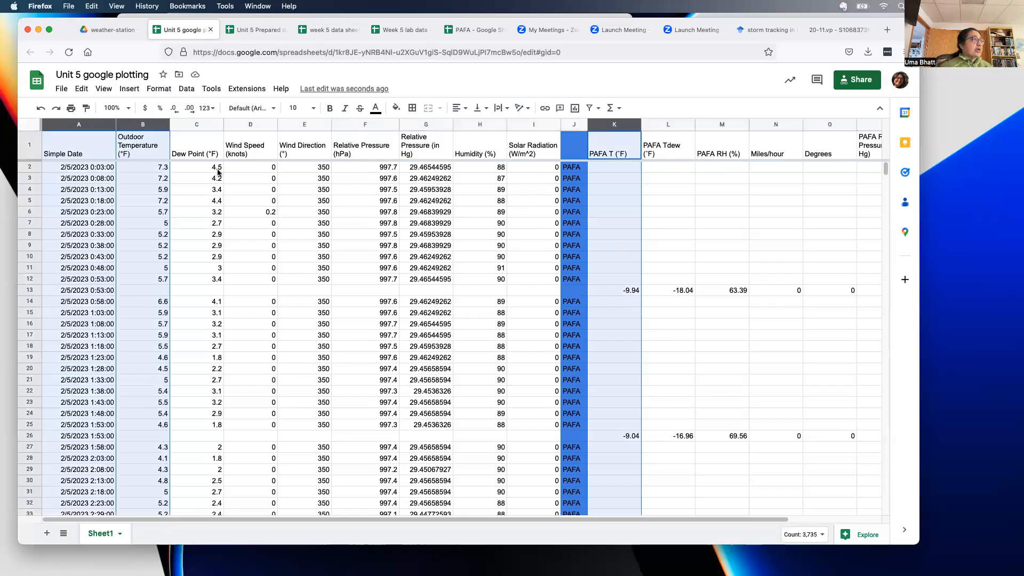
pyautogui.click(128, 89)
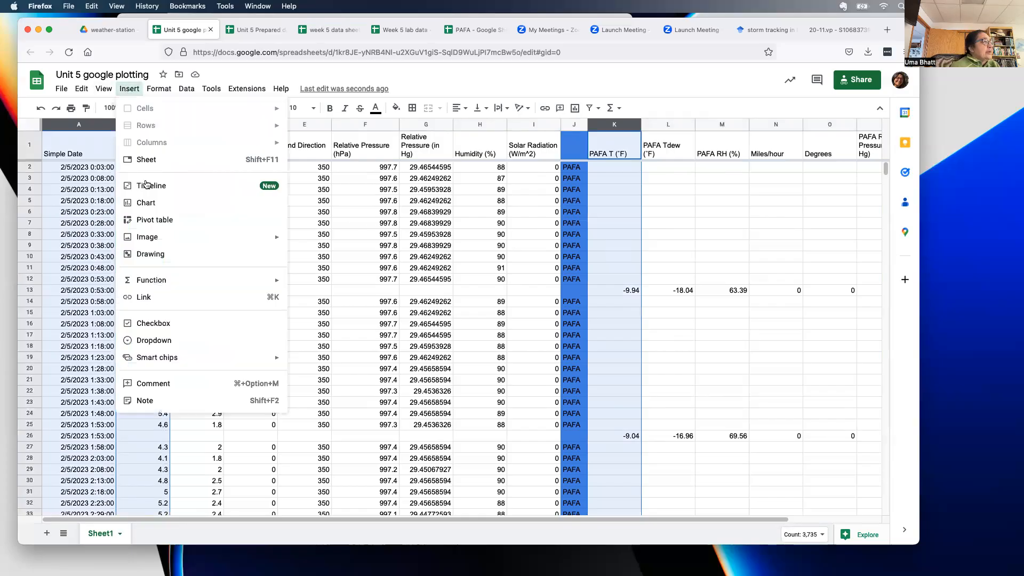
pyautogui.click(146, 203)
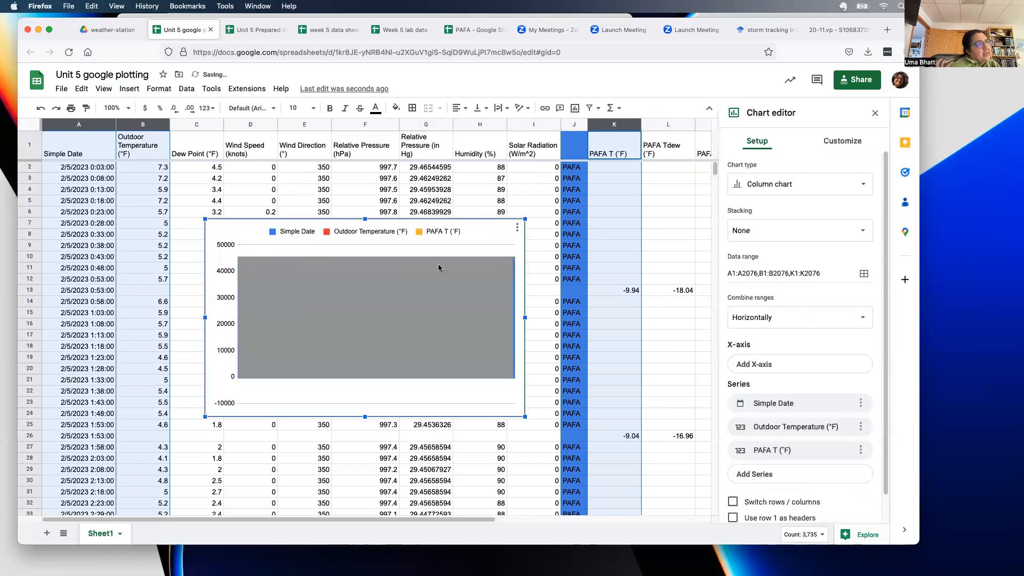
# - Edit the chart and change its chart type to Line chart
pyautogui.click(517, 228)
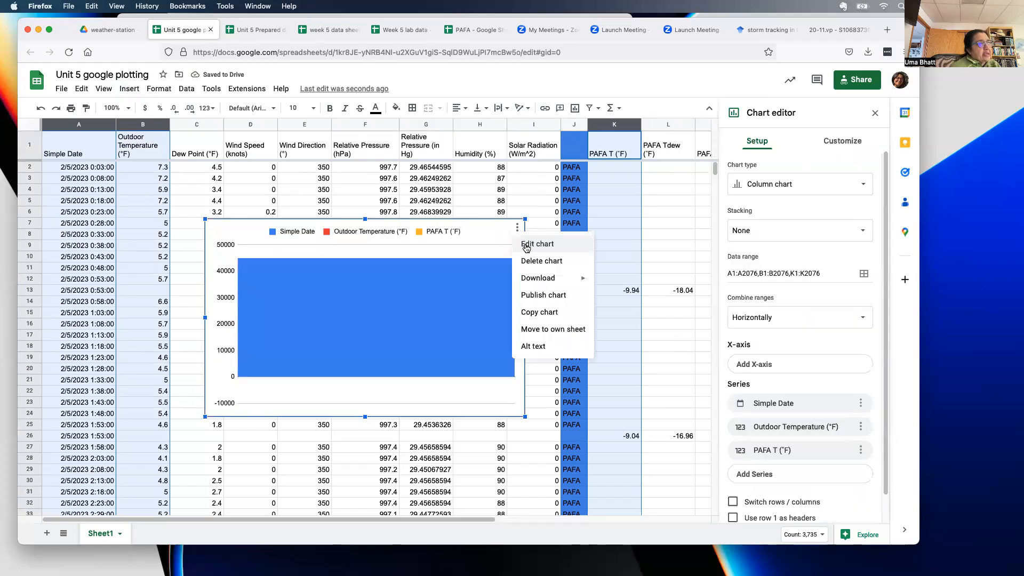
pyautogui.click(526, 245)
pyautogui.click(764, 180)
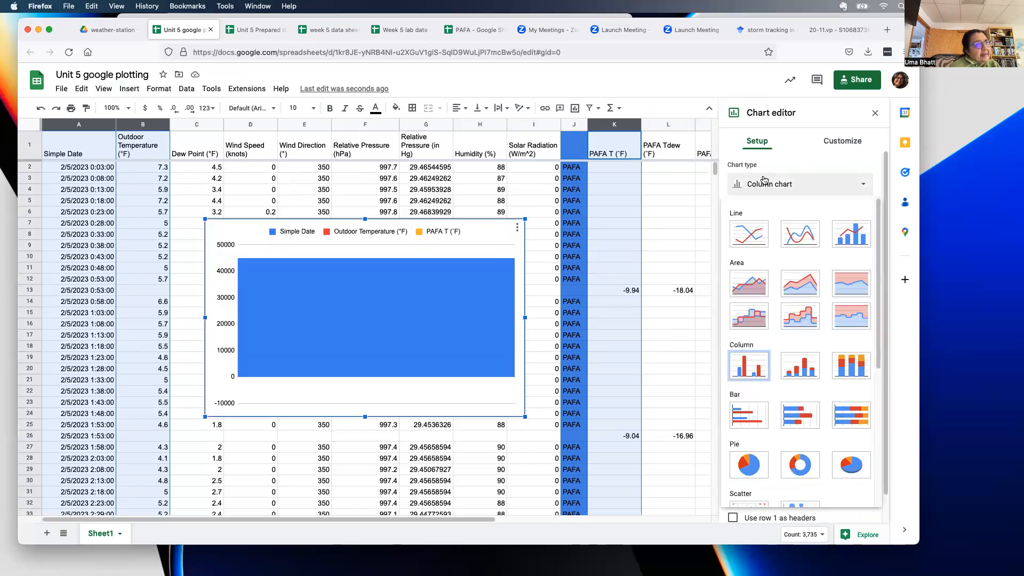
pyautogui.click(749, 228)
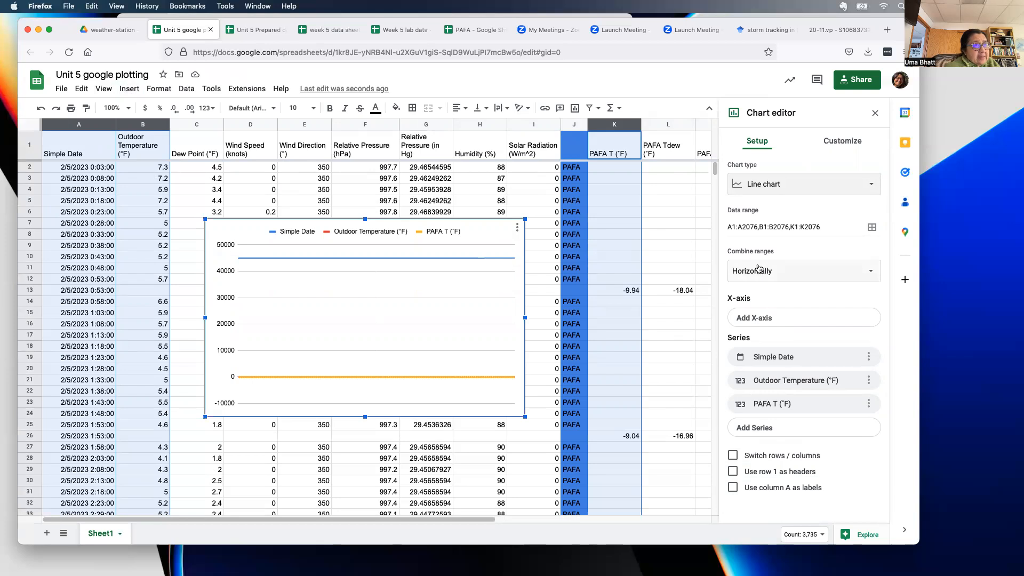
# - Check the data ranges, starting with A1:A2076, and set Simple Date as the X-axis
pyautogui.click(872, 227)
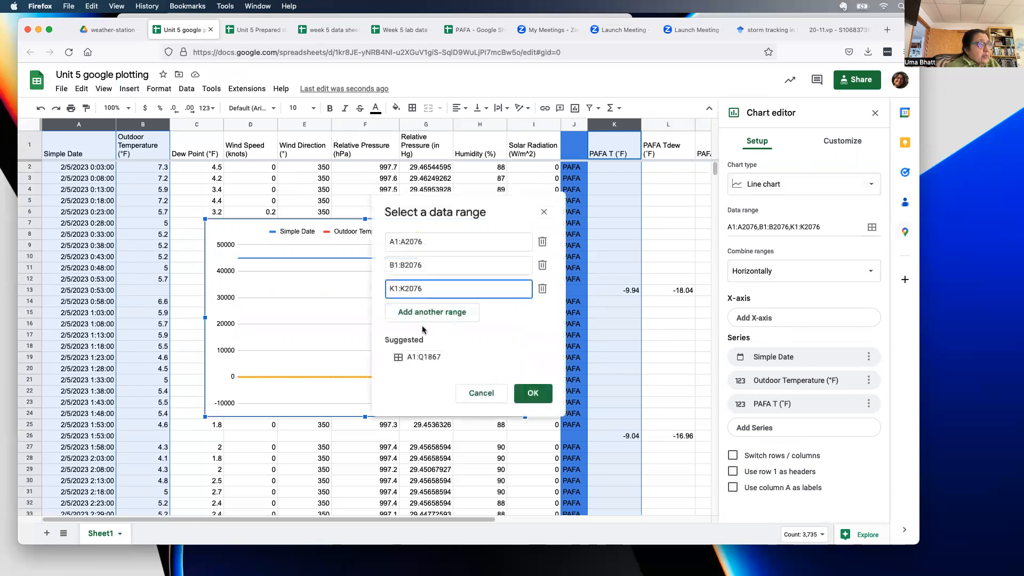
pyautogui.click(424, 241)
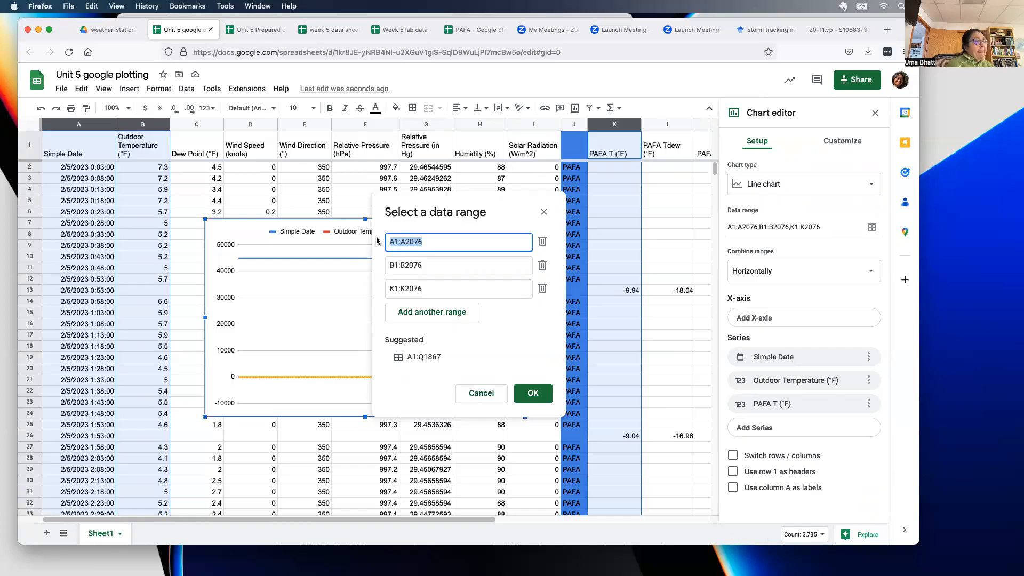
pyautogui.click(496, 392)
pyautogui.click(761, 317)
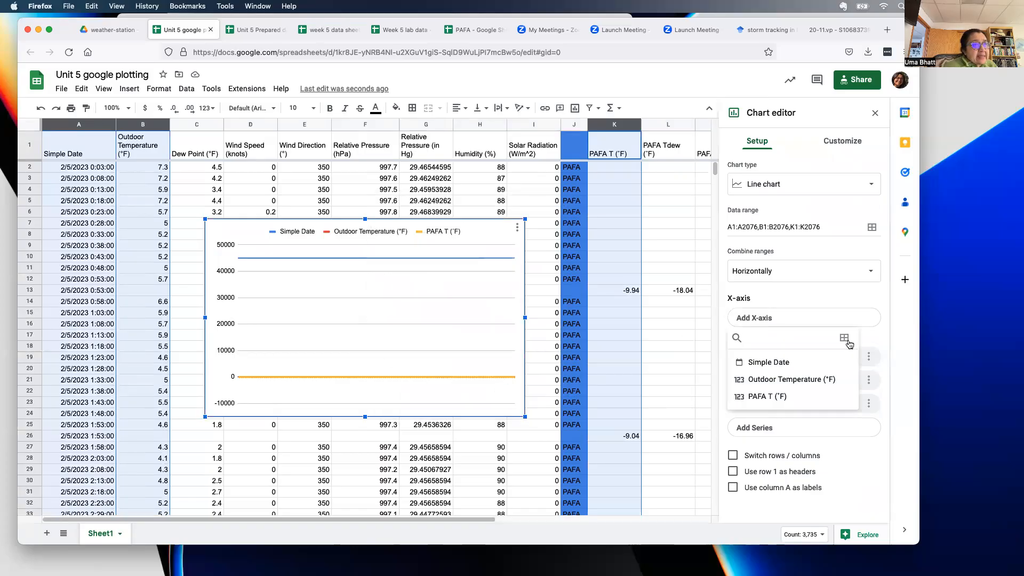
pyautogui.click(782, 362)
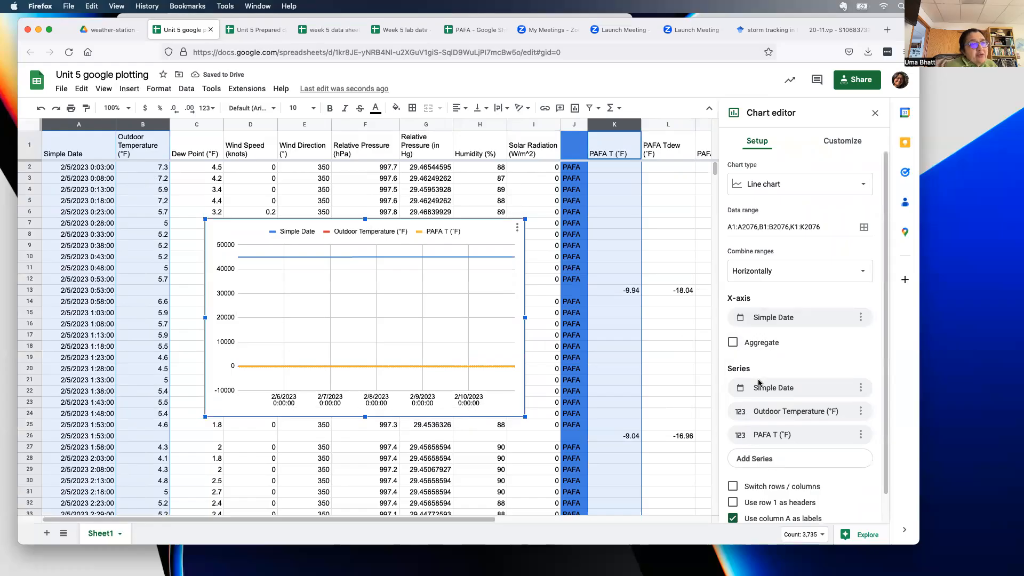
# - Remove the Simple Date series and enlarge the chart toward the lower left
pyautogui.scroll(-1, 759, 382)
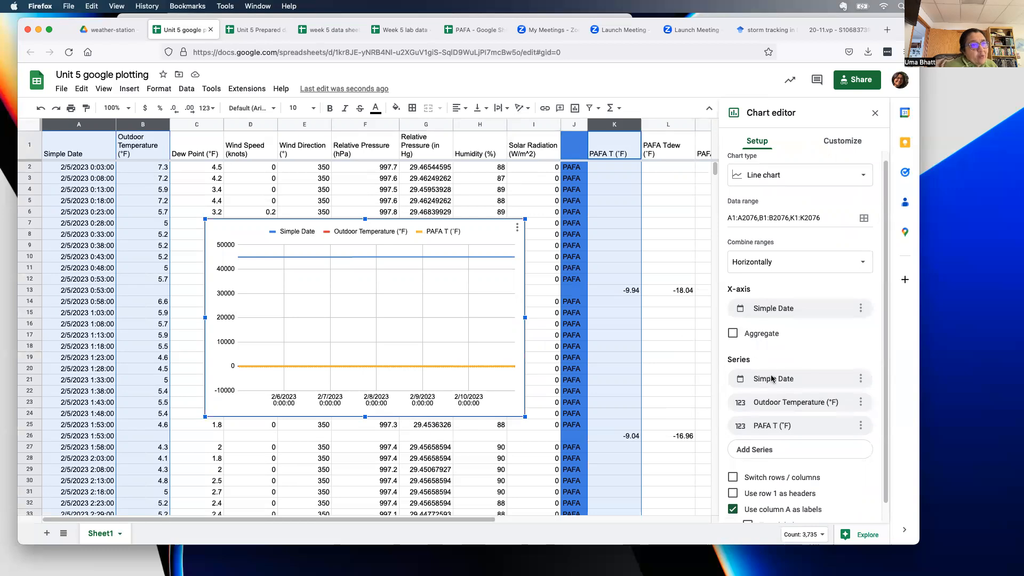
pyautogui.click(861, 378)
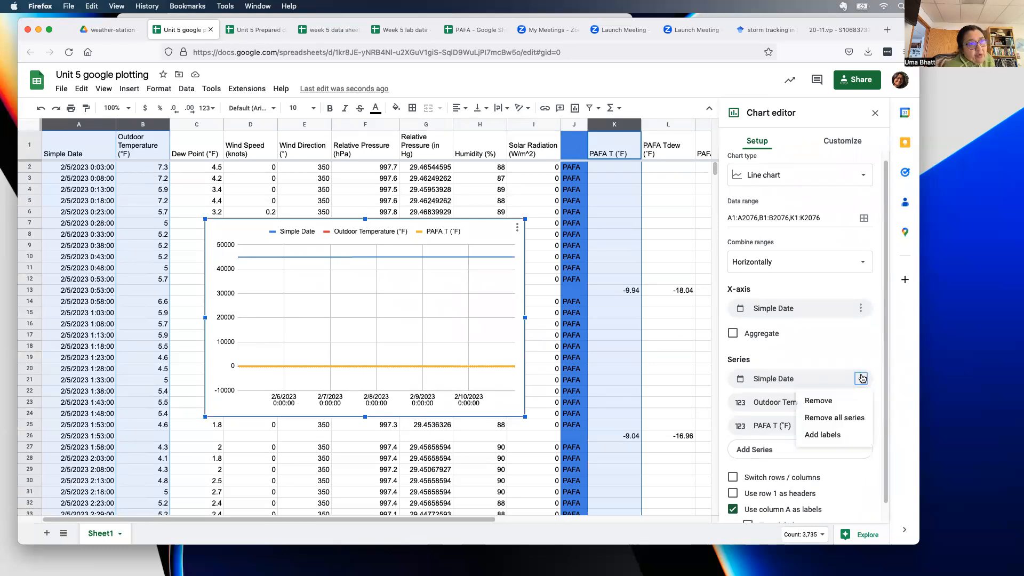
pyautogui.click(845, 402)
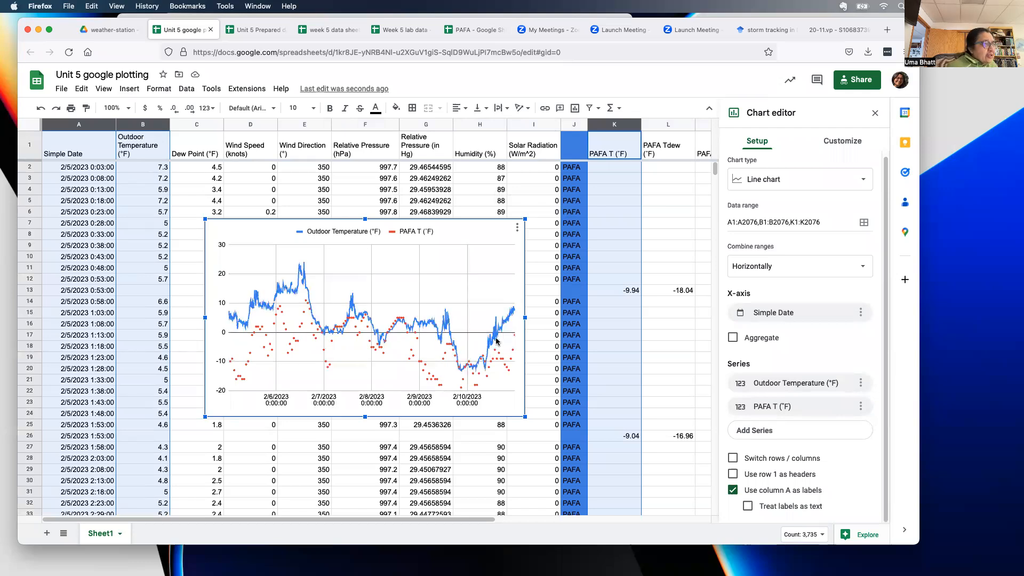
pyautogui.moveTo(193, 419); pyautogui.dragTo(53, 505)
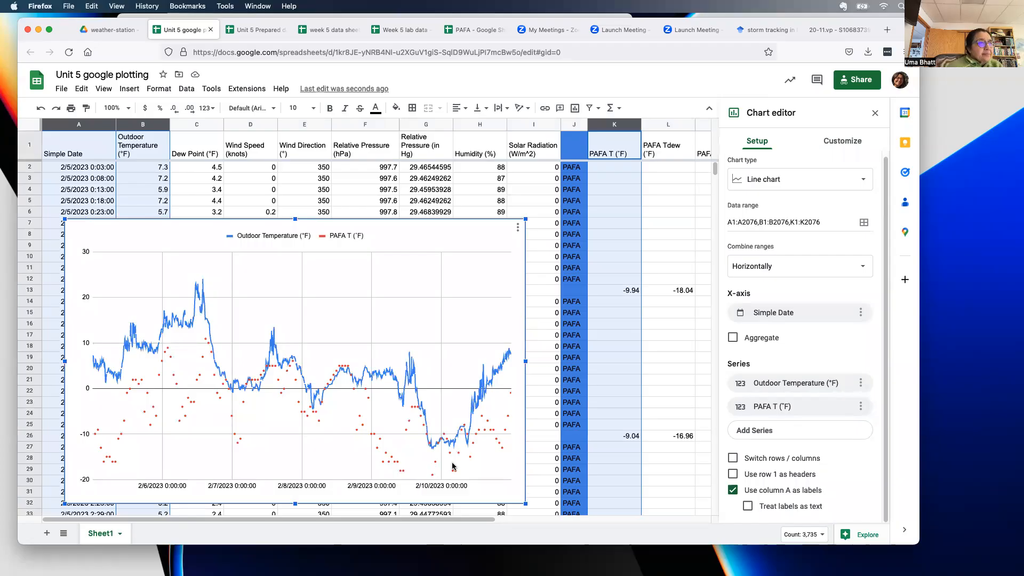
# - Look over the Customize and Setup settings, then deselect the chart to close the Chart editor
pyautogui.click(849, 147)
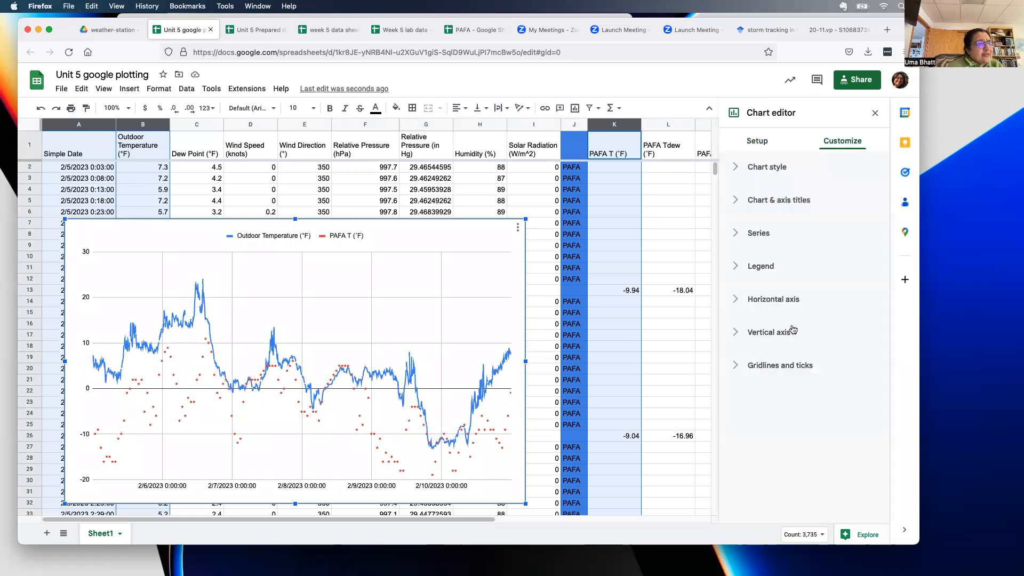
pyautogui.click(471, 448)
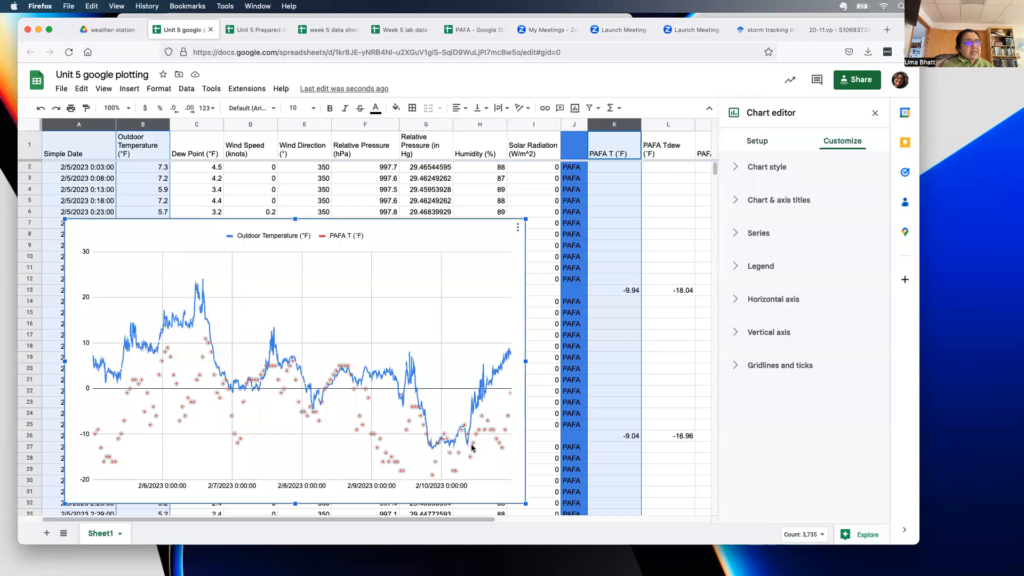
pyautogui.click(758, 141)
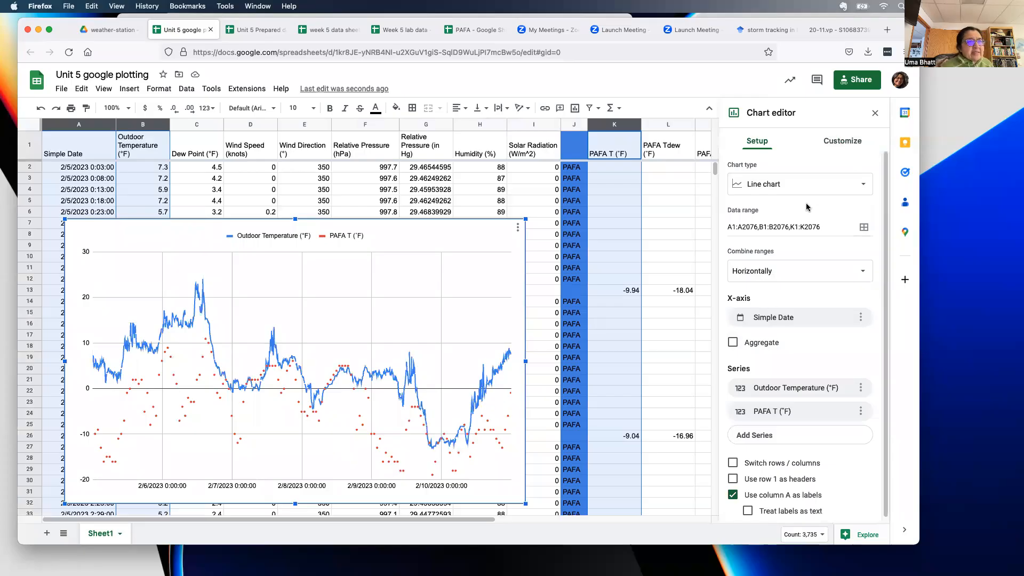
pyautogui.scroll(-1, 809, 276)
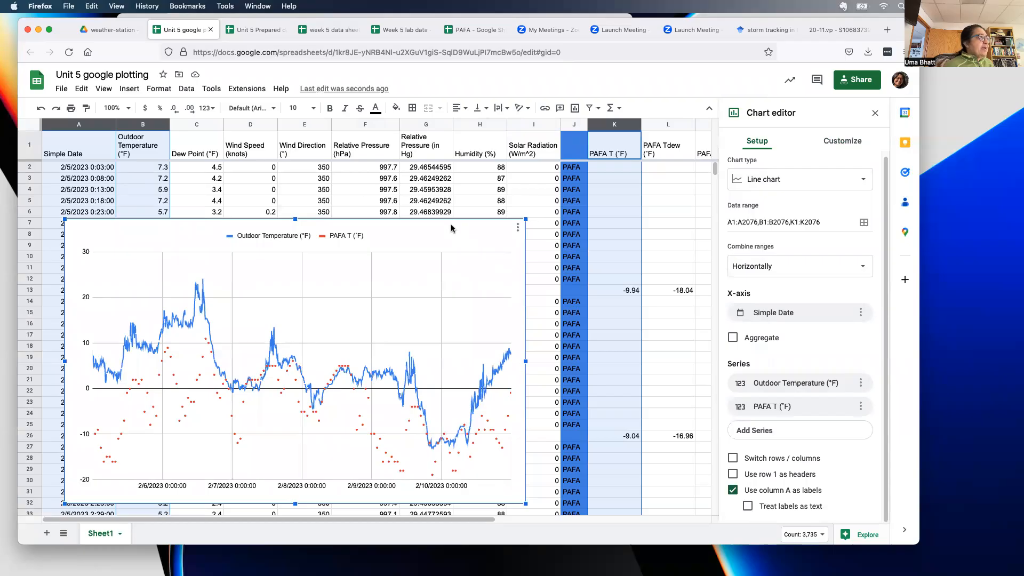
pyautogui.click(247, 180)
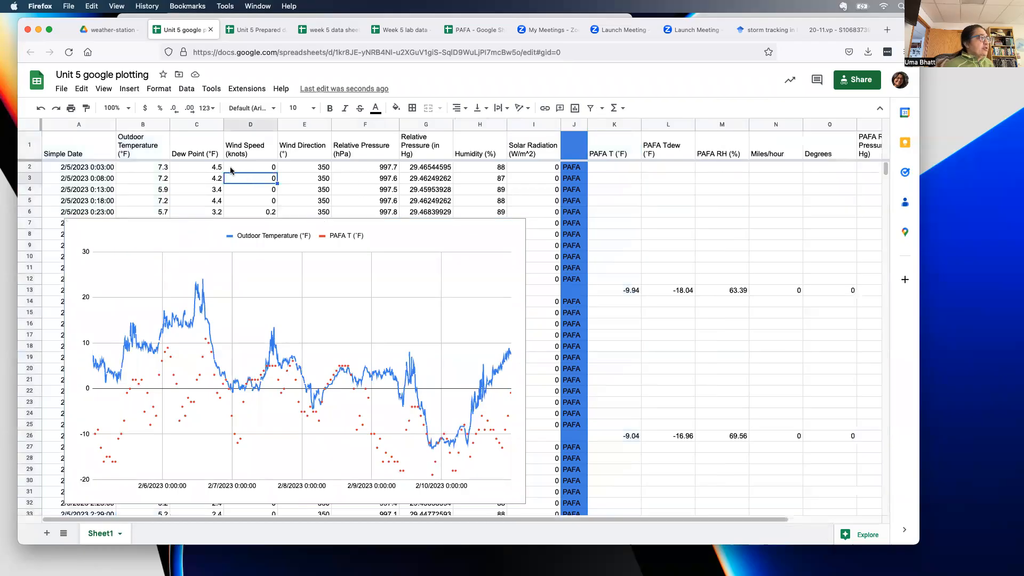
# - Insert a chart from columns A, C and L and place it beside the temperature chart, enlarged
pyautogui.click(78, 124)
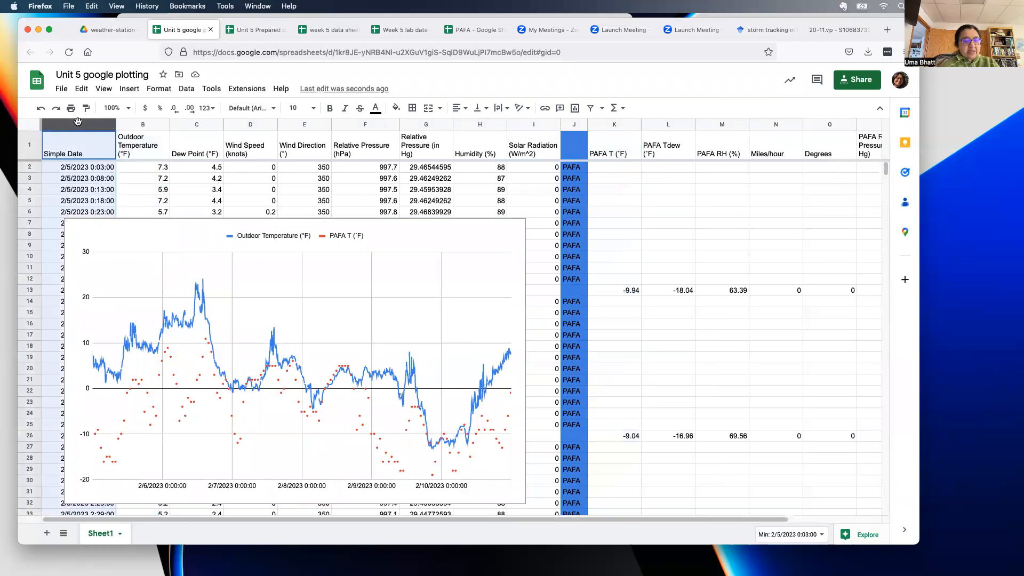
pyautogui.keyDown('super'); pyautogui.click(196, 124); pyautogui.keyUp('super')
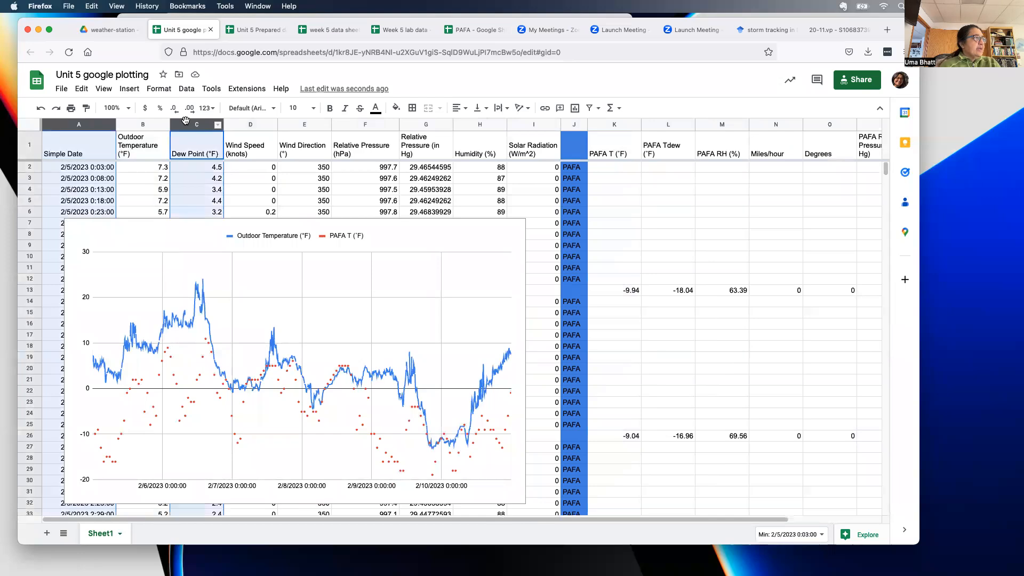
pyautogui.keyDown('super'); pyautogui.click(646, 124); pyautogui.keyUp('super')
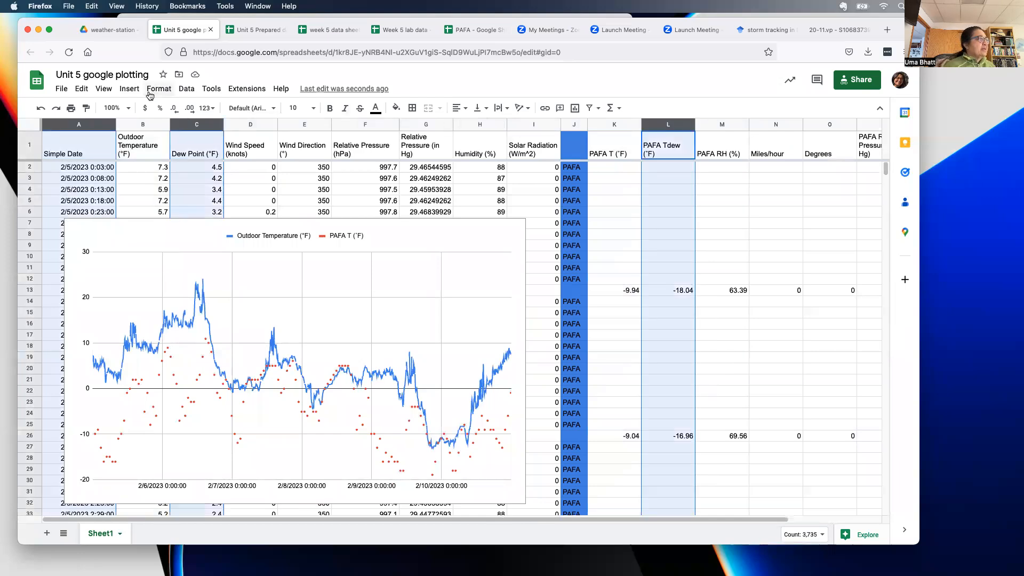
pyautogui.click(129, 88)
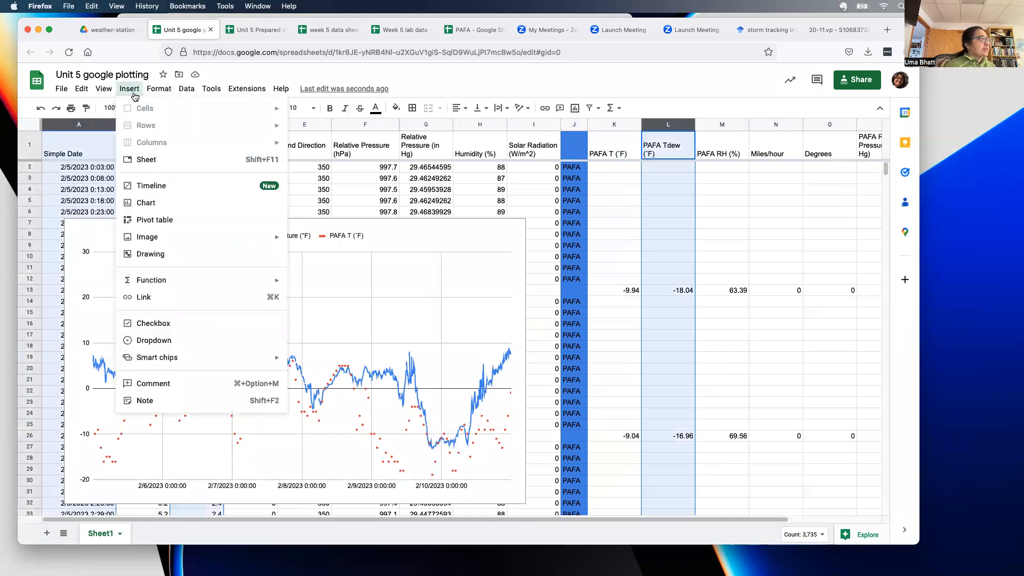
pyautogui.click(147, 203)
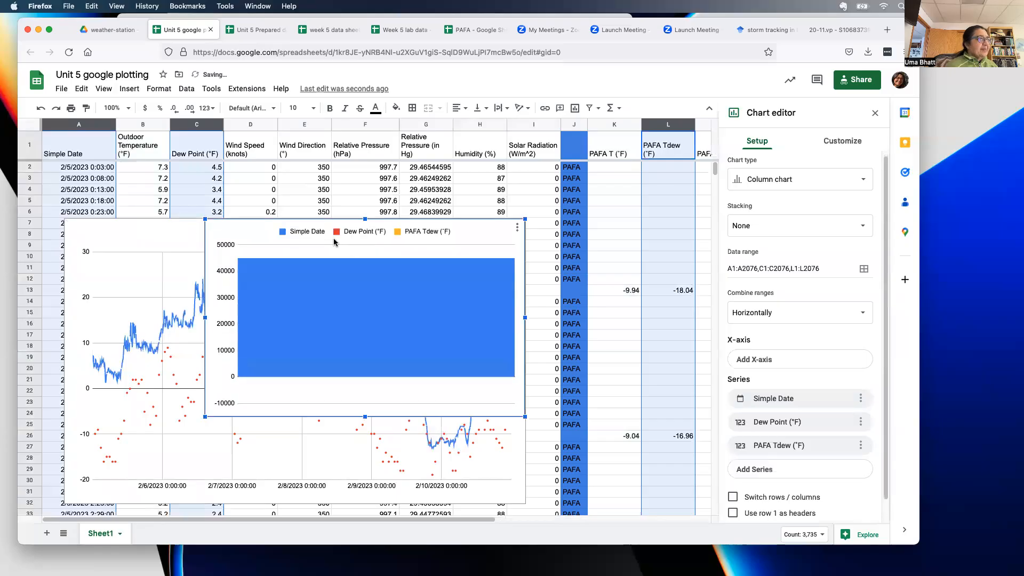
pyautogui.moveTo(246, 231); pyautogui.dragTo(591, 250)
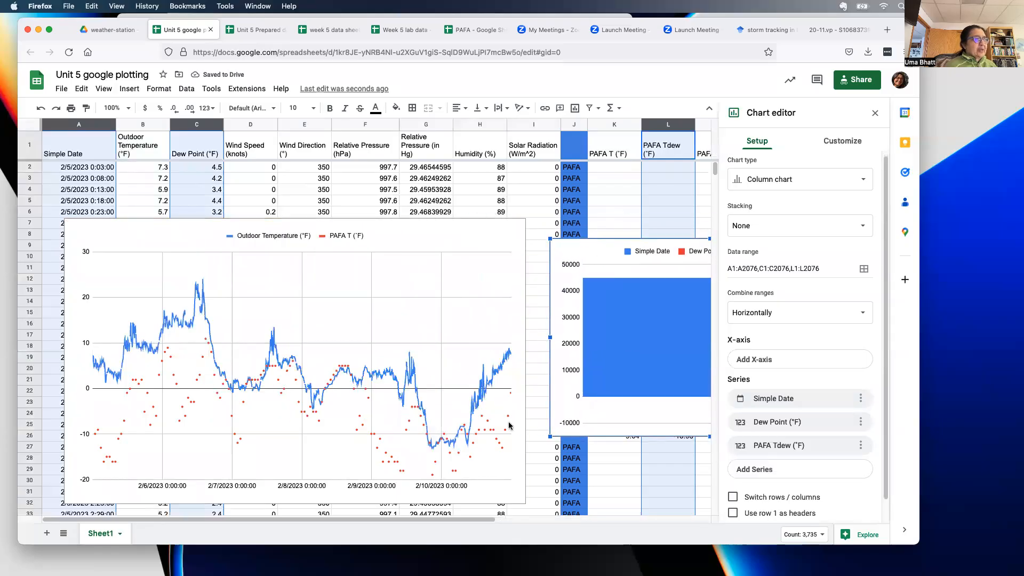
pyautogui.moveTo(448, 519); pyautogui.dragTo(603, 520)
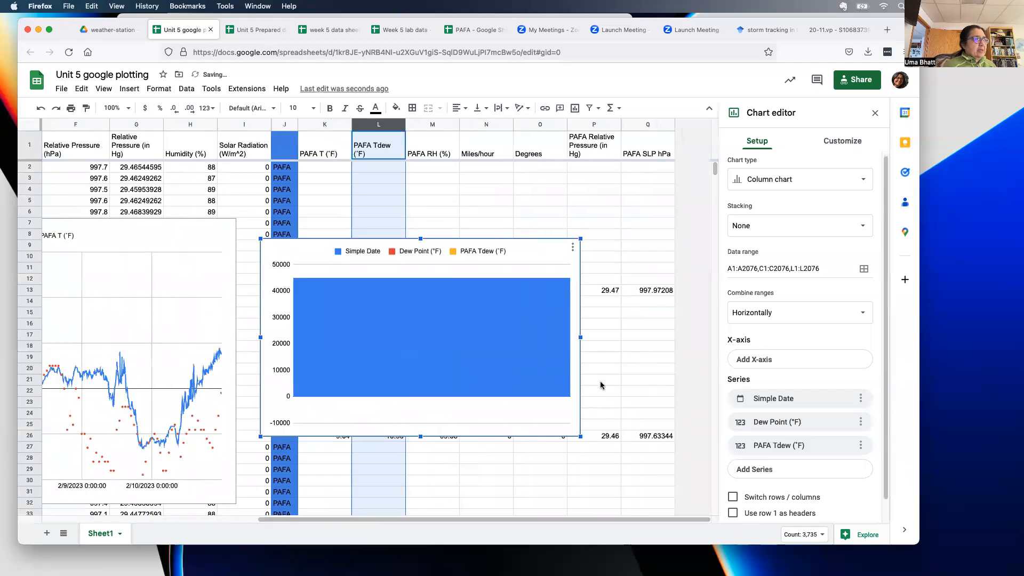
pyautogui.moveTo(582, 437); pyautogui.dragTo(661, 486)
# - Make the dew point chart a line chart and remove its Simple Date series
pyautogui.click(753, 187)
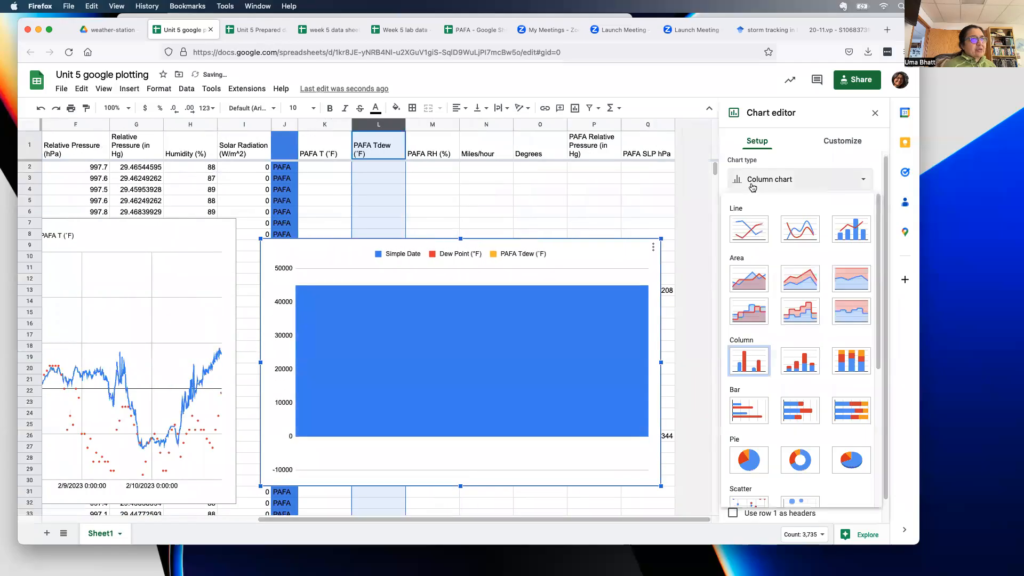
pyautogui.click(752, 238)
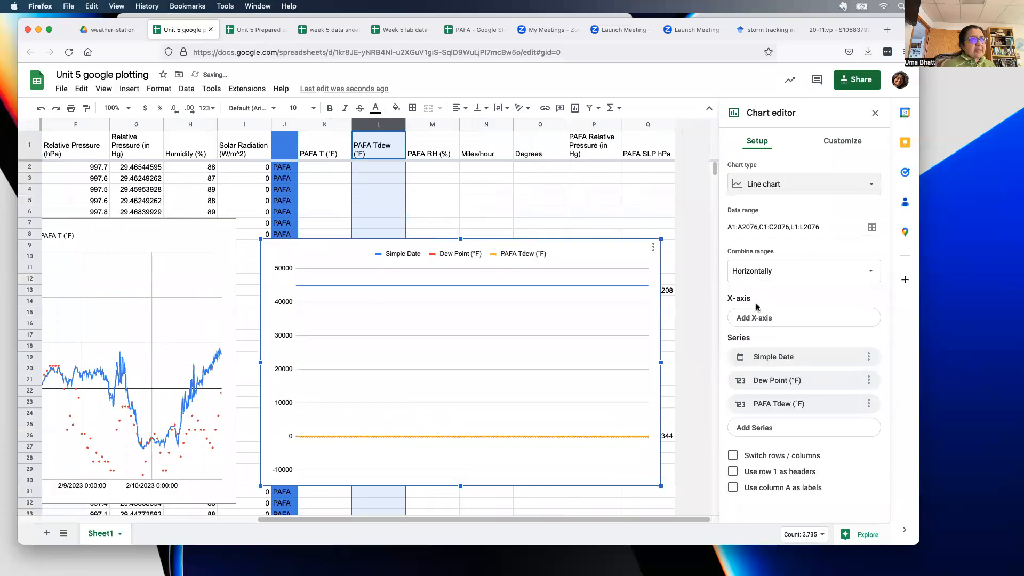
pyautogui.click(868, 357)
pyautogui.click(854, 379)
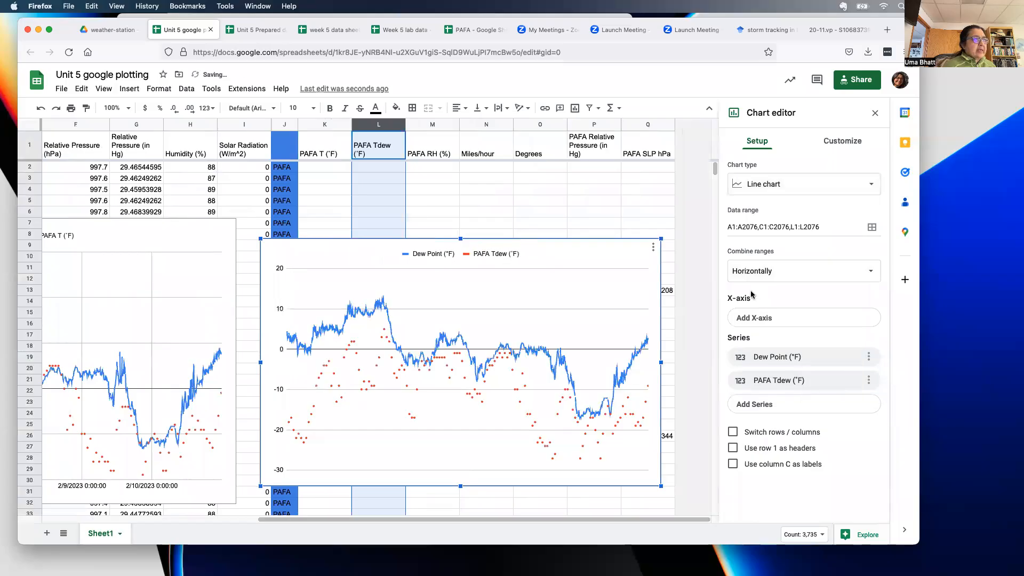